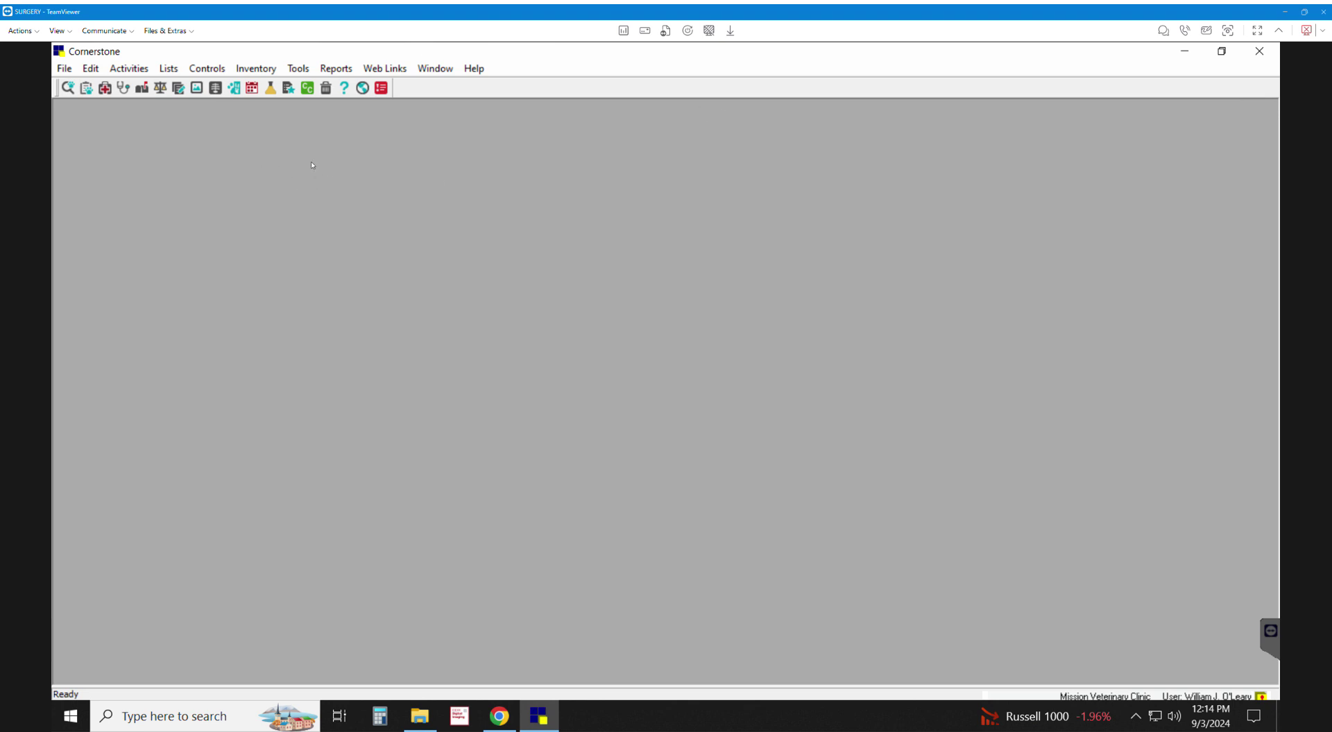
# Open the Patient Clipboard, load the client Mission Vet Equipment and dismiss its alerts.
pyautogui.click(88, 87)
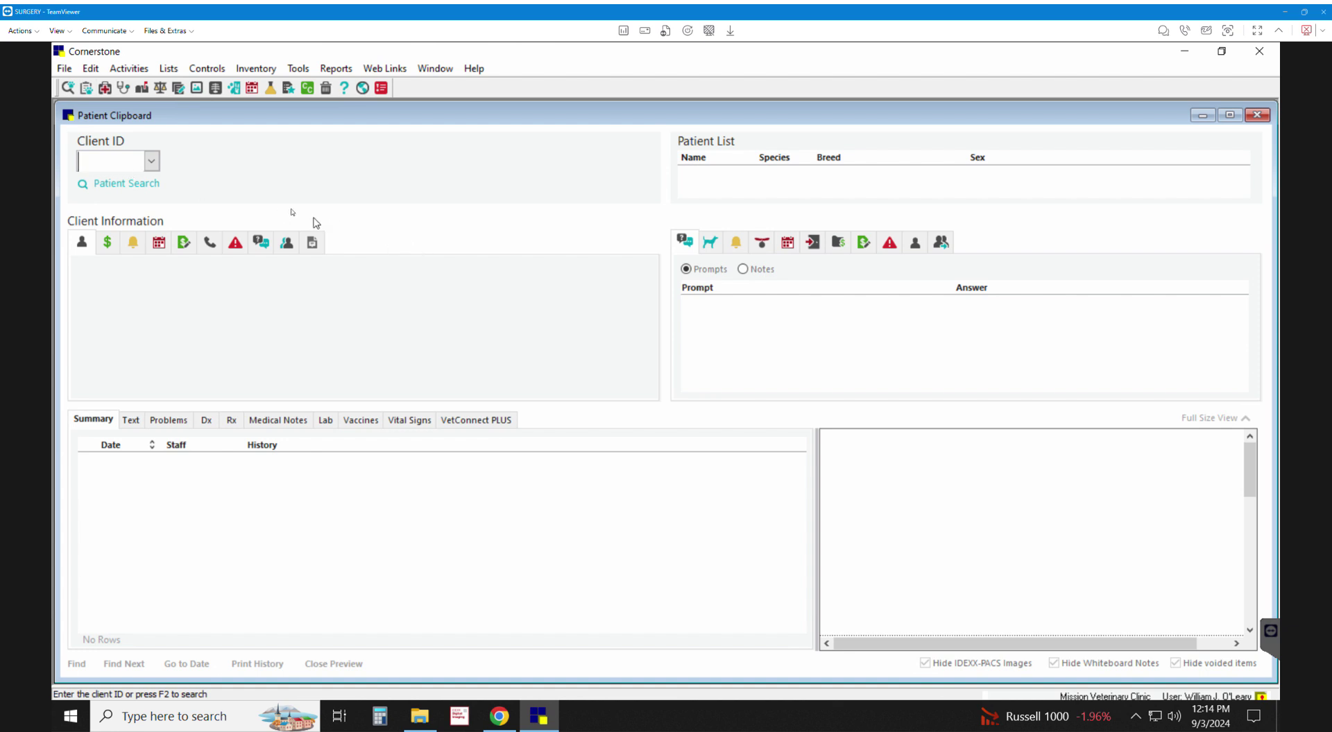
pyautogui.press('F2')
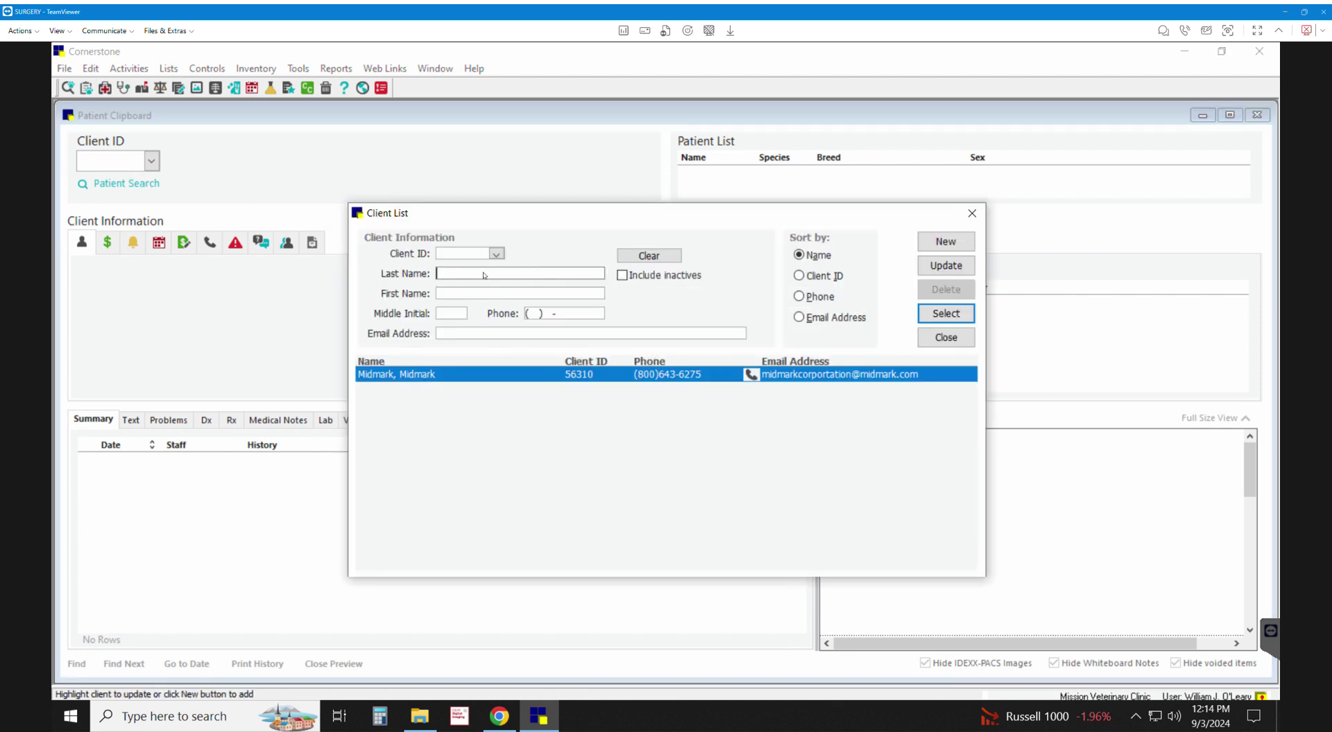
pyautogui.write('mission vet')
pyautogui.doubleClick(453, 379)
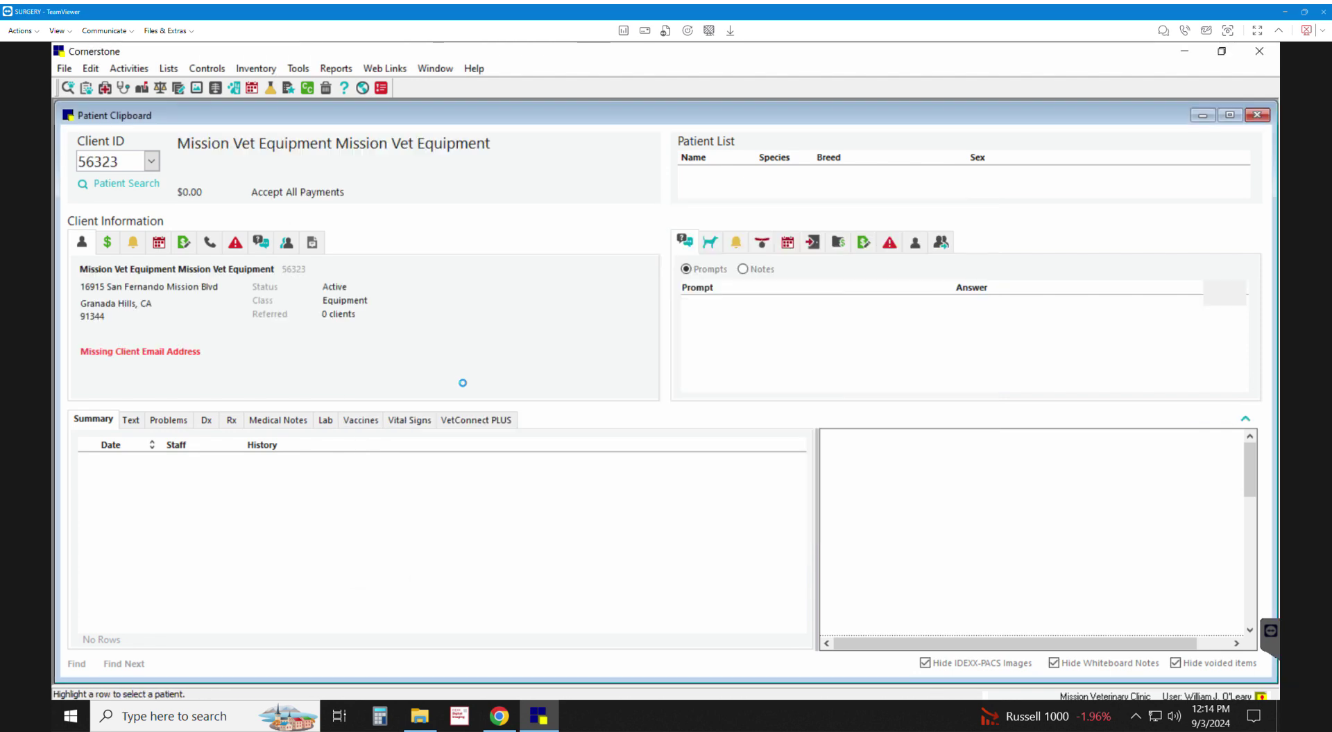
pyautogui.click(334, 175)
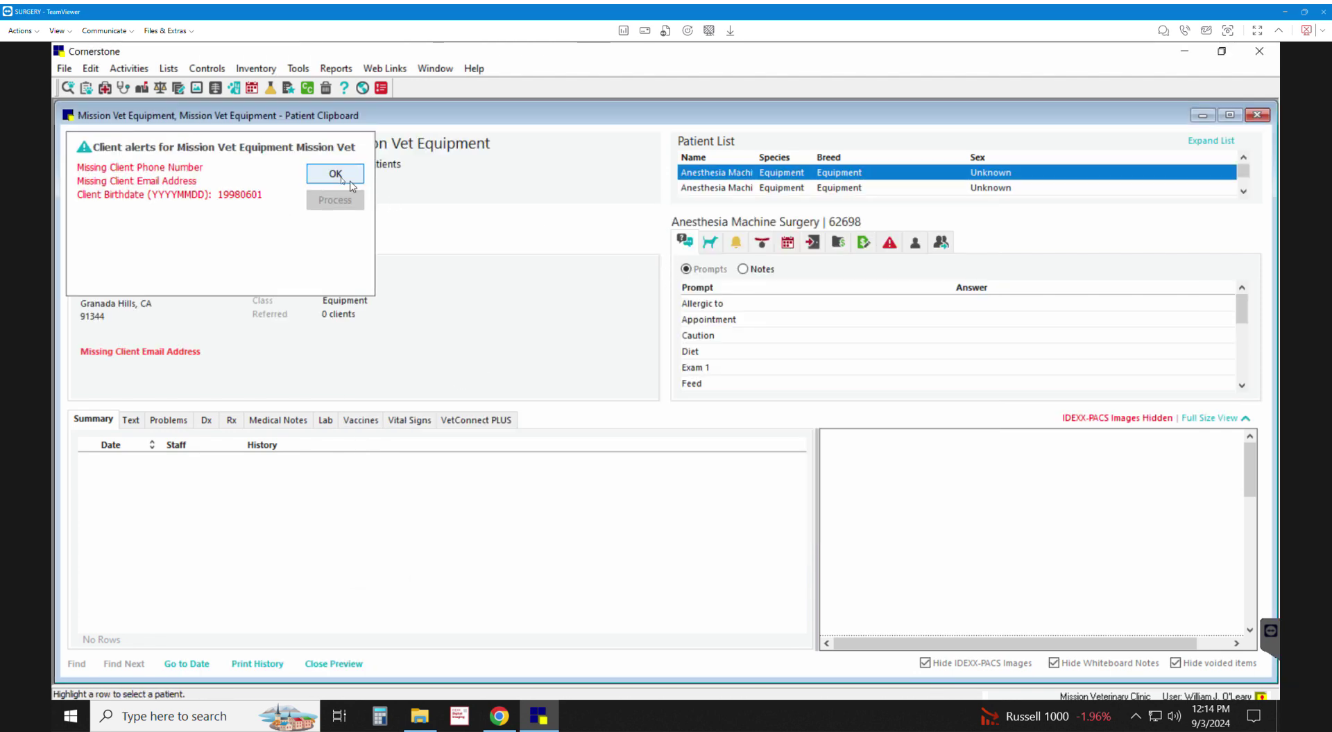
pyautogui.click(334, 175)
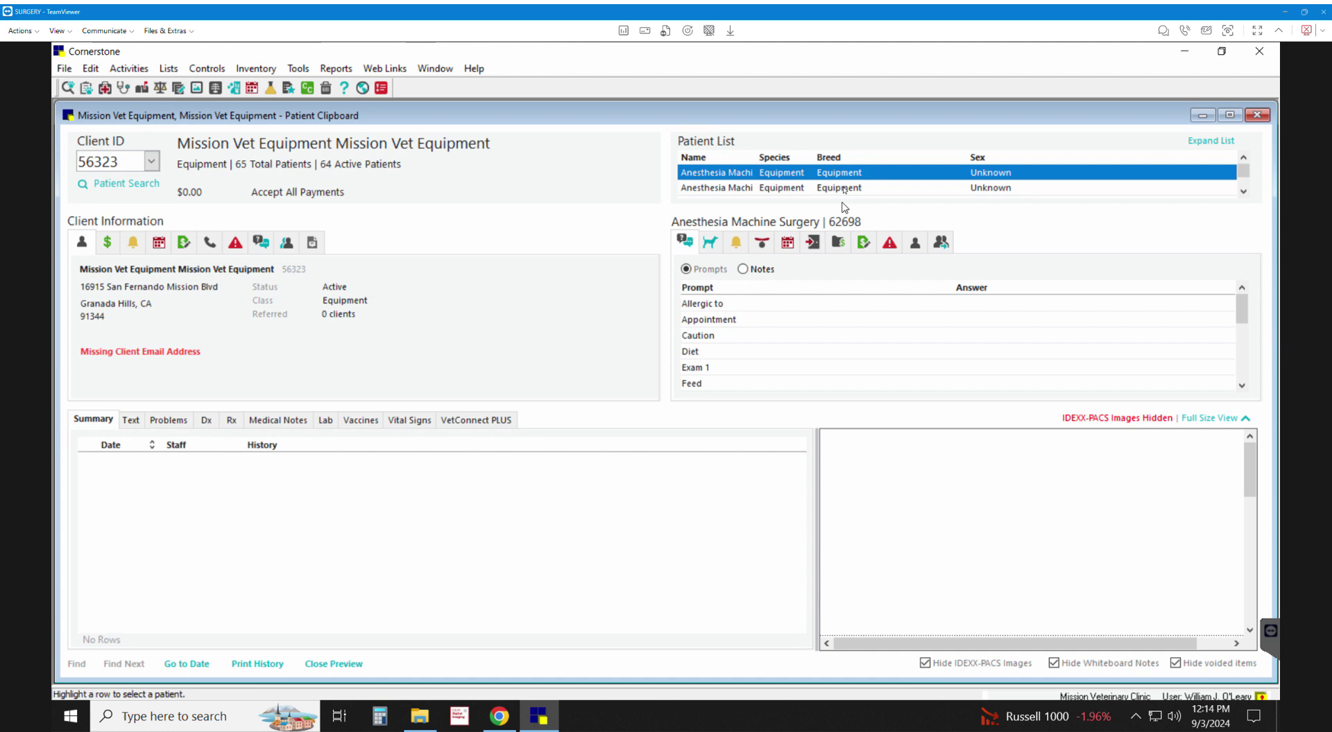
# Look through the equipment records in Mission Vet Equipment's patient list and return to the start of the list.
pyautogui.click(1242, 193)
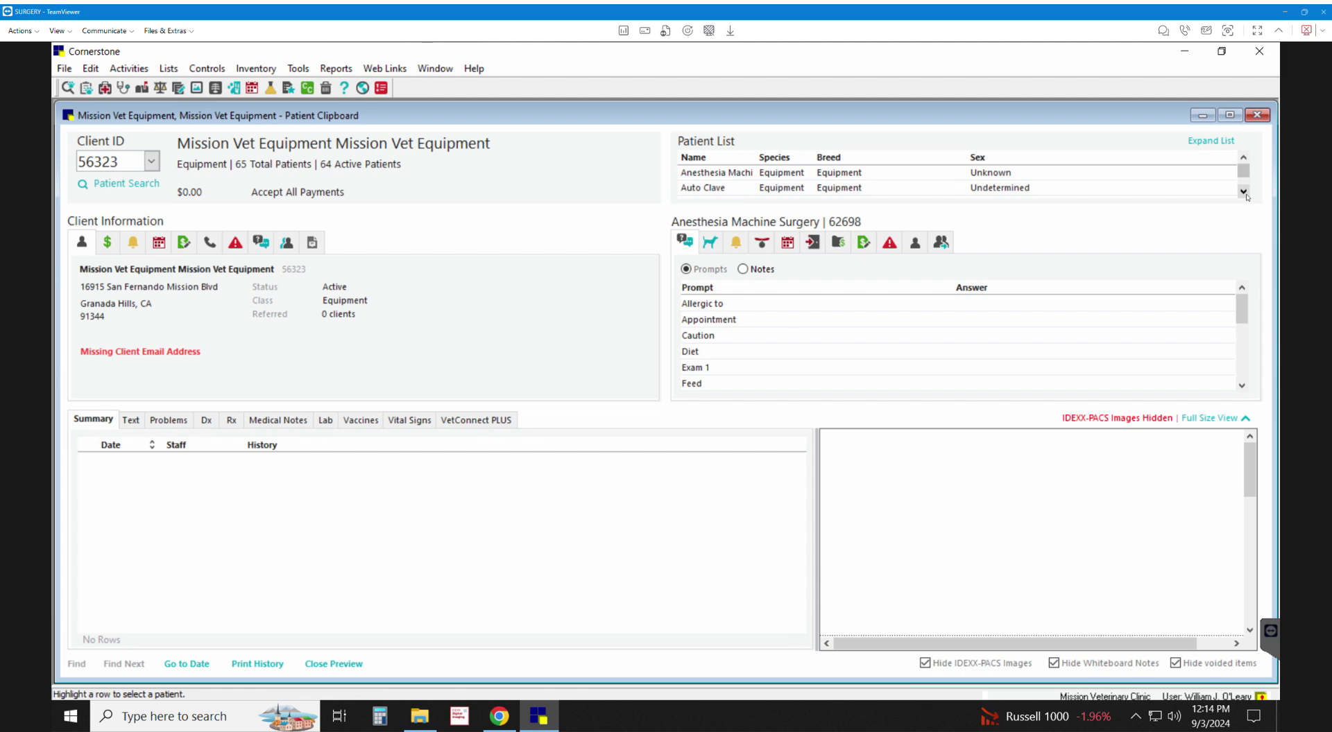
pyautogui.click(1245, 194)
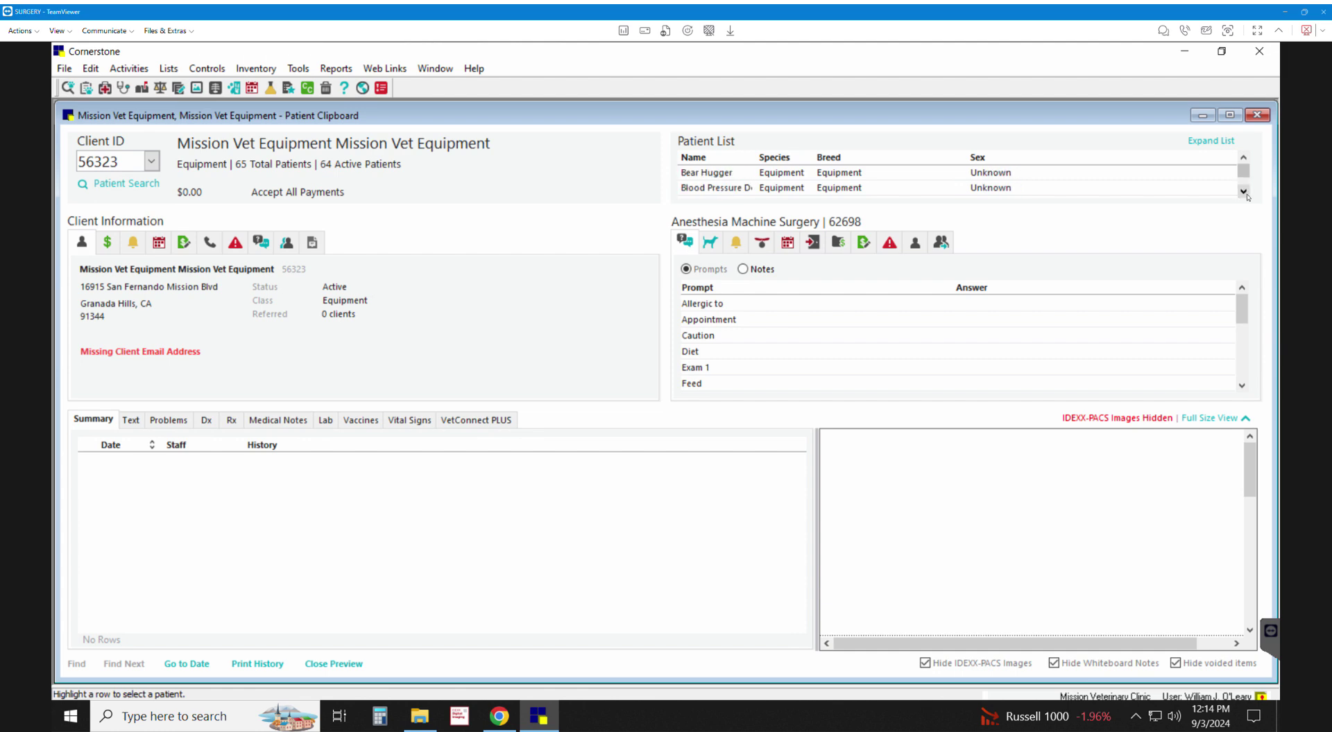
pyautogui.click(1245, 195)
pyautogui.click(1245, 194)
pyautogui.click(1245, 194)
pyautogui.click(1244, 192)
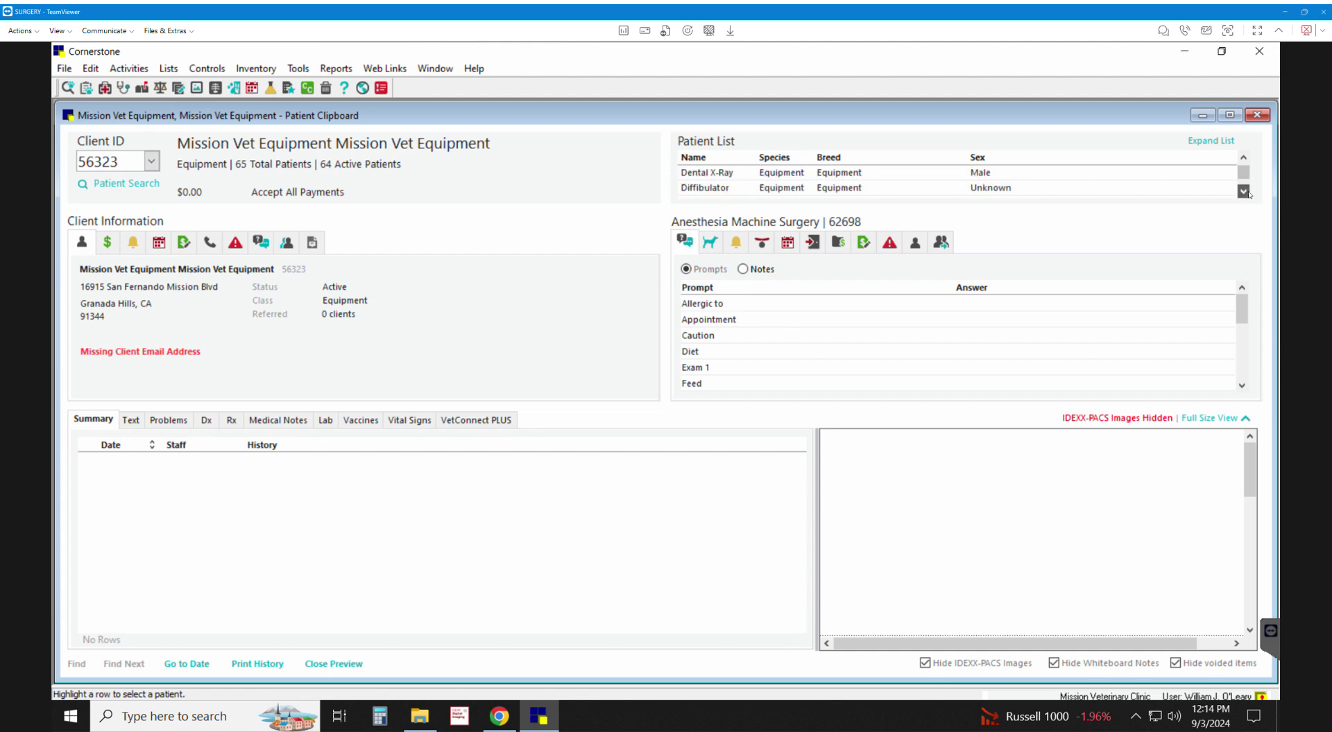
pyautogui.click(1244, 192)
pyautogui.click(1243, 192)
pyautogui.click(1244, 192)
pyautogui.click(1243, 192)
pyautogui.click(1244, 192)
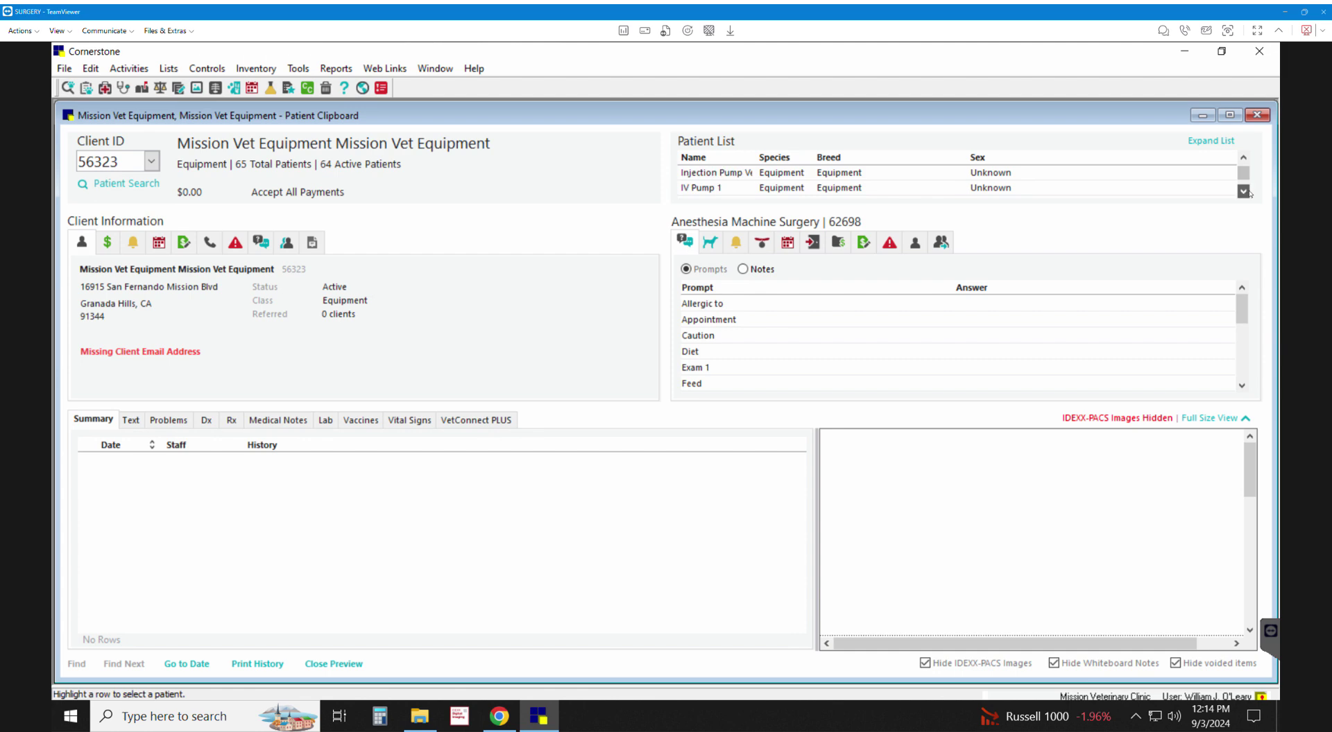
pyautogui.click(1243, 192)
pyautogui.click(1244, 192)
pyautogui.click(1244, 192)
pyautogui.click(1243, 191)
pyautogui.click(1243, 191)
pyautogui.click(1243, 192)
pyautogui.click(1244, 158)
pyautogui.click(1244, 158)
pyautogui.click(1244, 159)
pyautogui.click(1244, 158)
pyautogui.click(1244, 159)
pyautogui.click(1244, 158)
pyautogui.click(1243, 158)
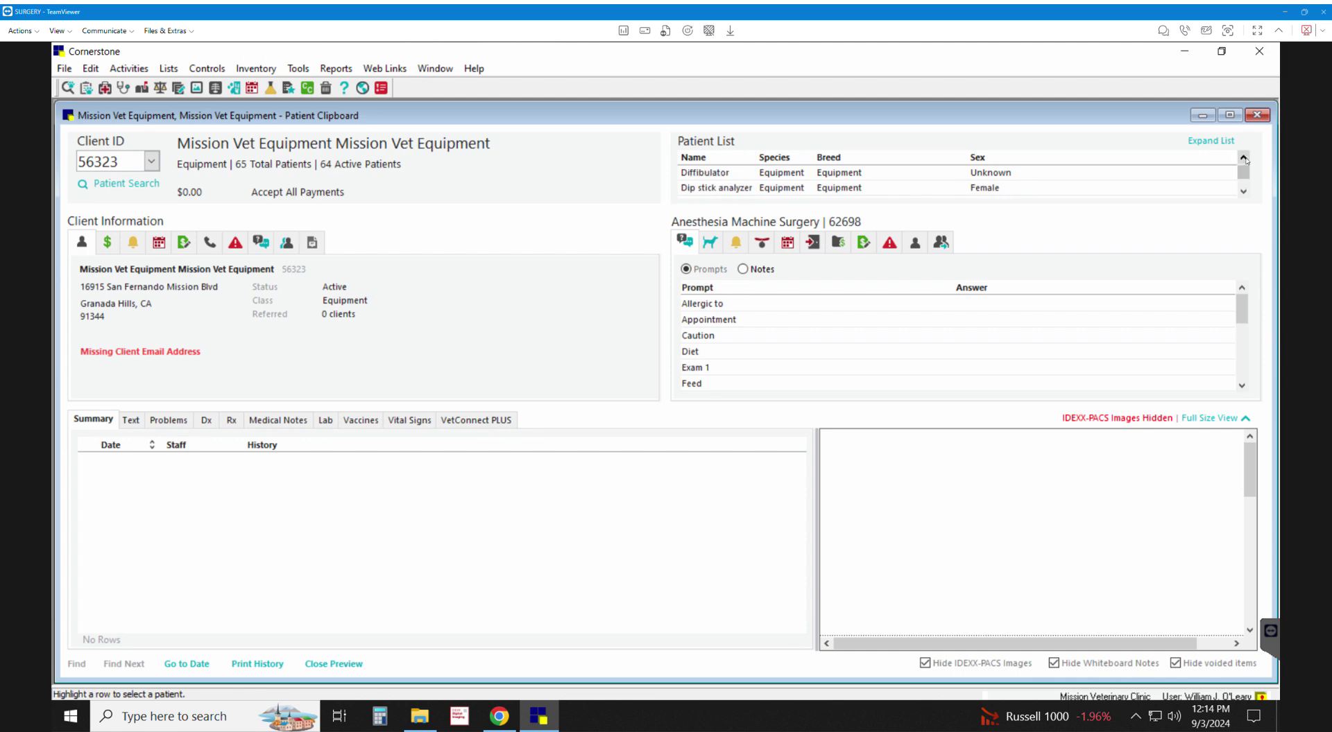
pyautogui.click(1244, 158)
pyautogui.click(1244, 158)
pyautogui.click(1244, 158)
pyautogui.click(1244, 158)
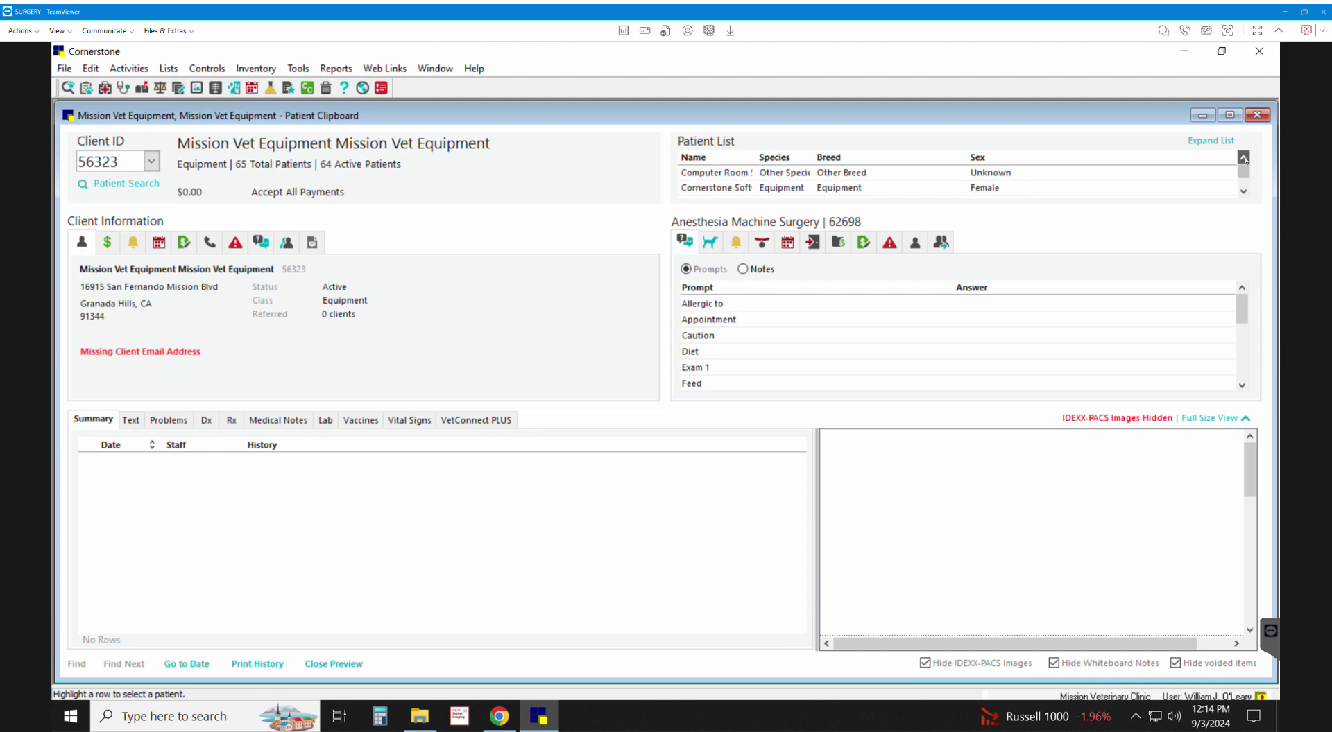
pyautogui.click(1244, 158)
pyautogui.click(1244, 158)
pyautogui.click(1243, 158)
pyautogui.click(1243, 158)
pyautogui.click(1244, 158)
pyautogui.click(1243, 158)
pyautogui.click(1244, 158)
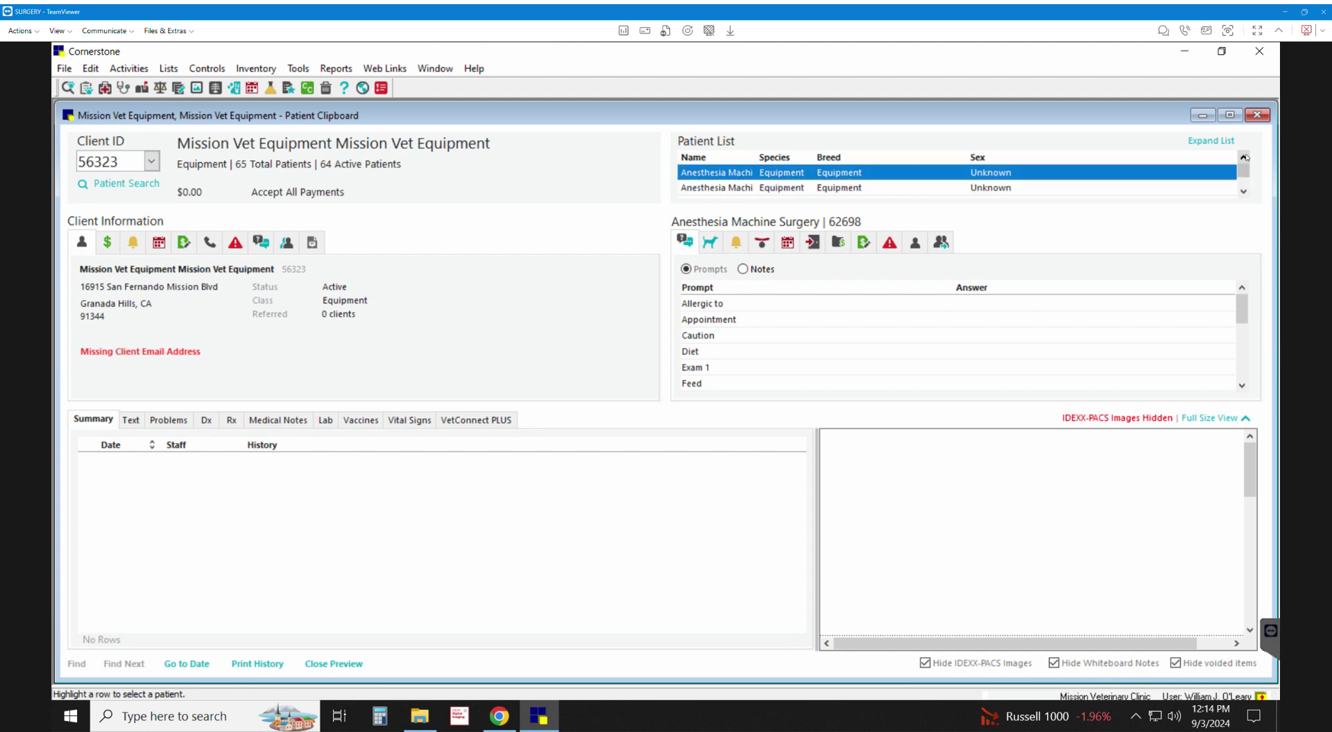
# Select the Auto Clave record in Mission Vet Equipment's patient list and dismiss its patient alert.
pyautogui.click(1244, 193)
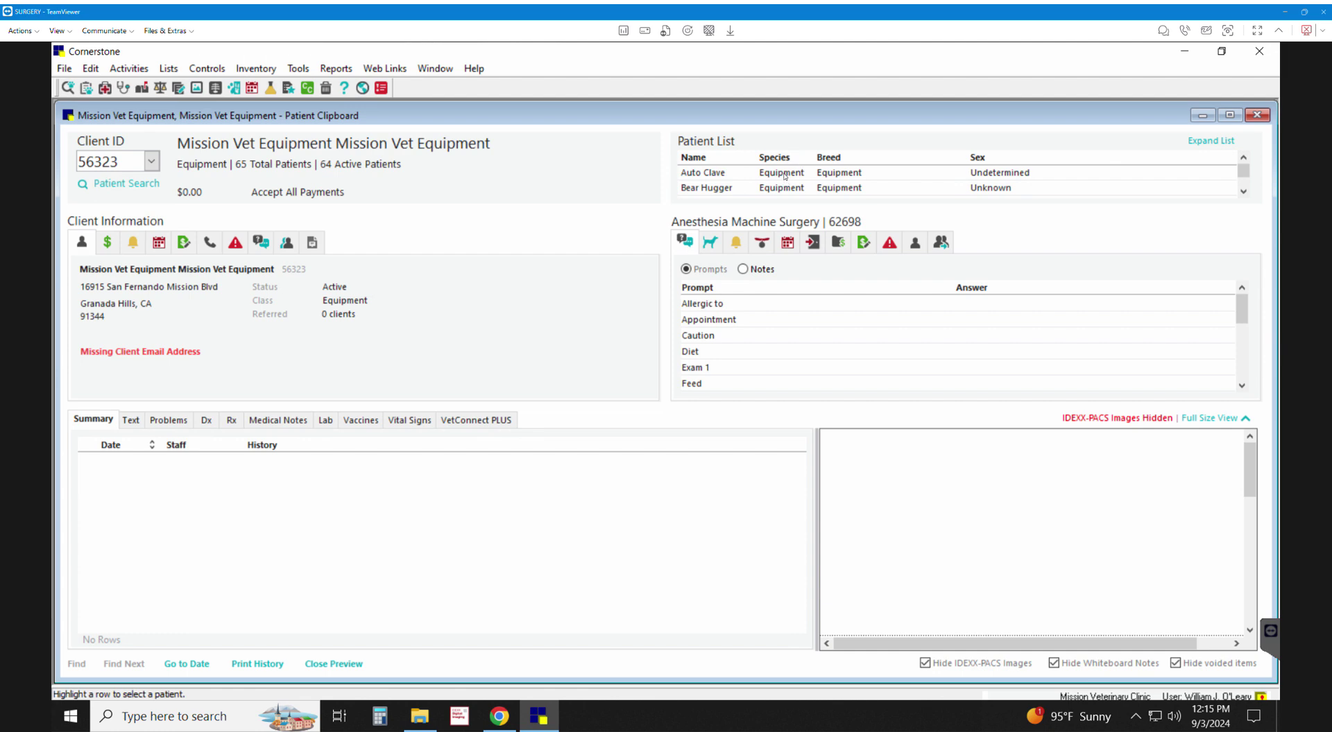
pyautogui.click(785, 174)
pyautogui.press('Return')
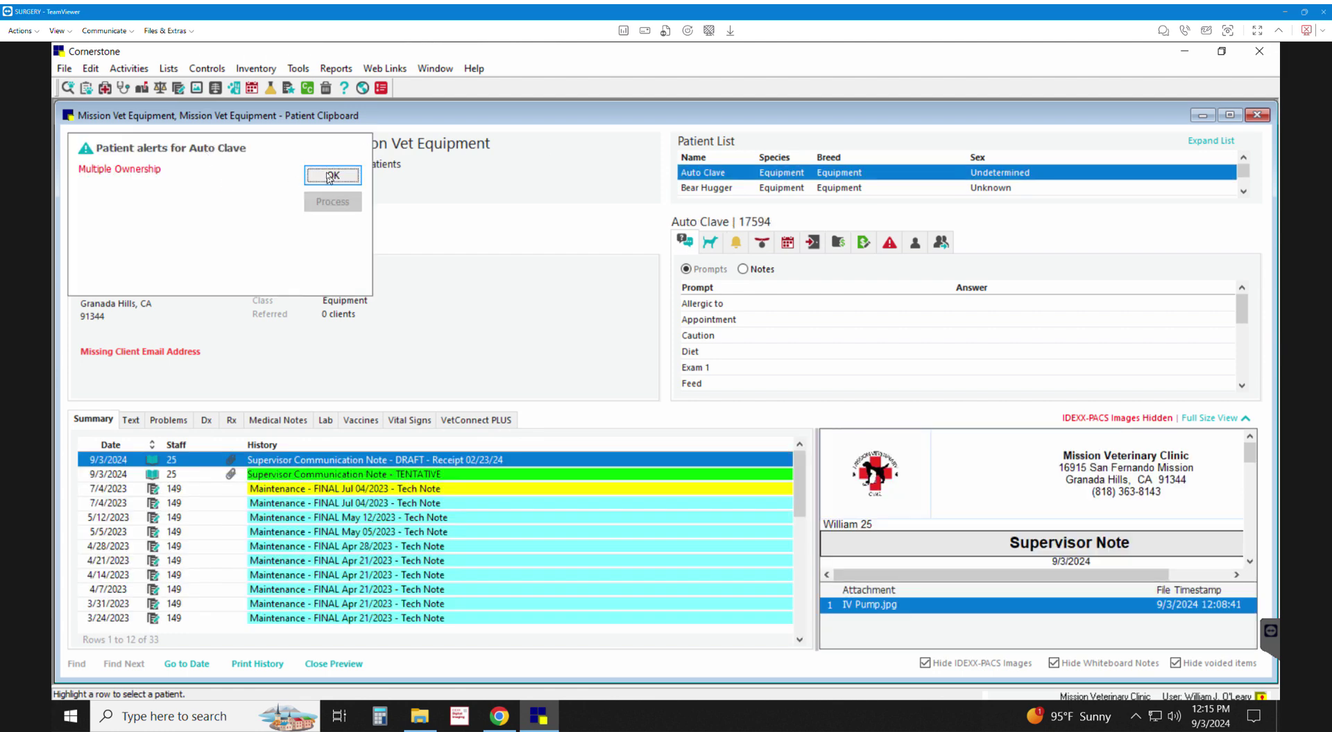
# View the Auto Clave's patient information and its Midmark ownership details, and close the record without saving changes.
pyautogui.doubleClick(711, 175)
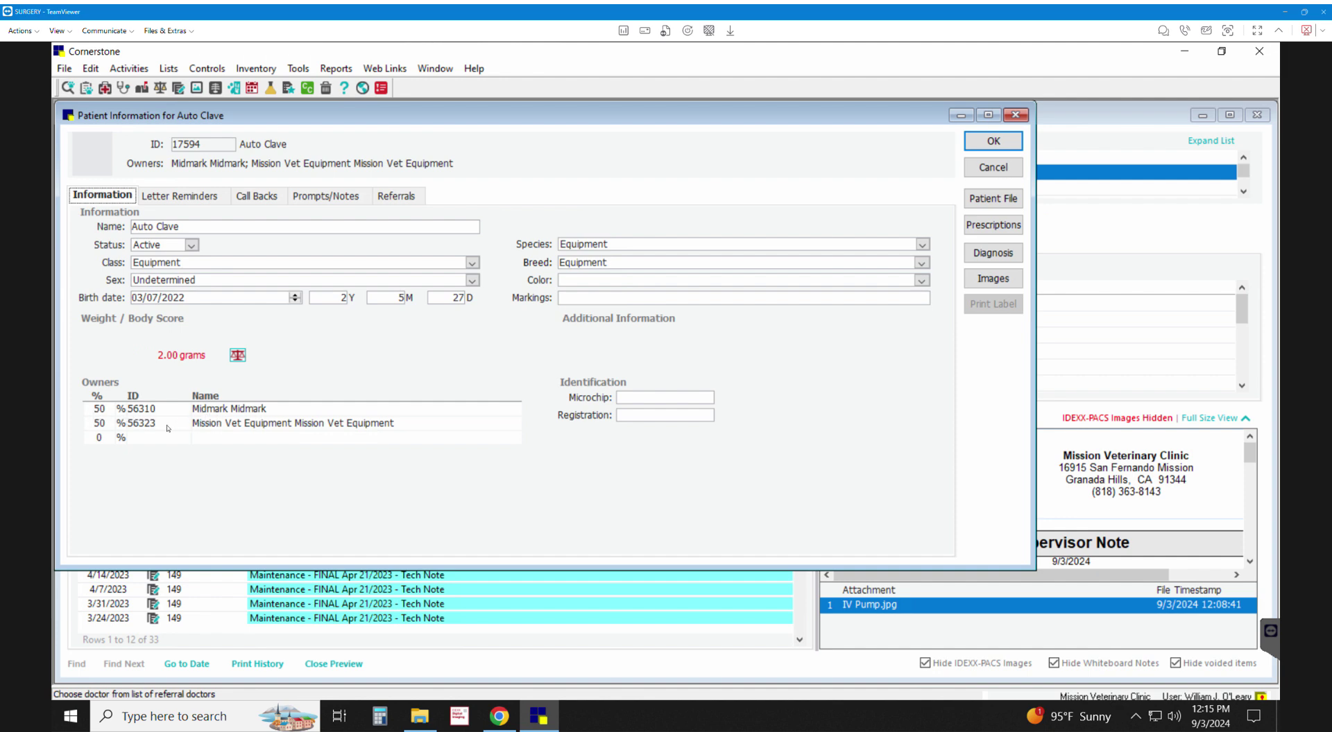
pyautogui.doubleClick(262, 411)
pyautogui.click(824, 298)
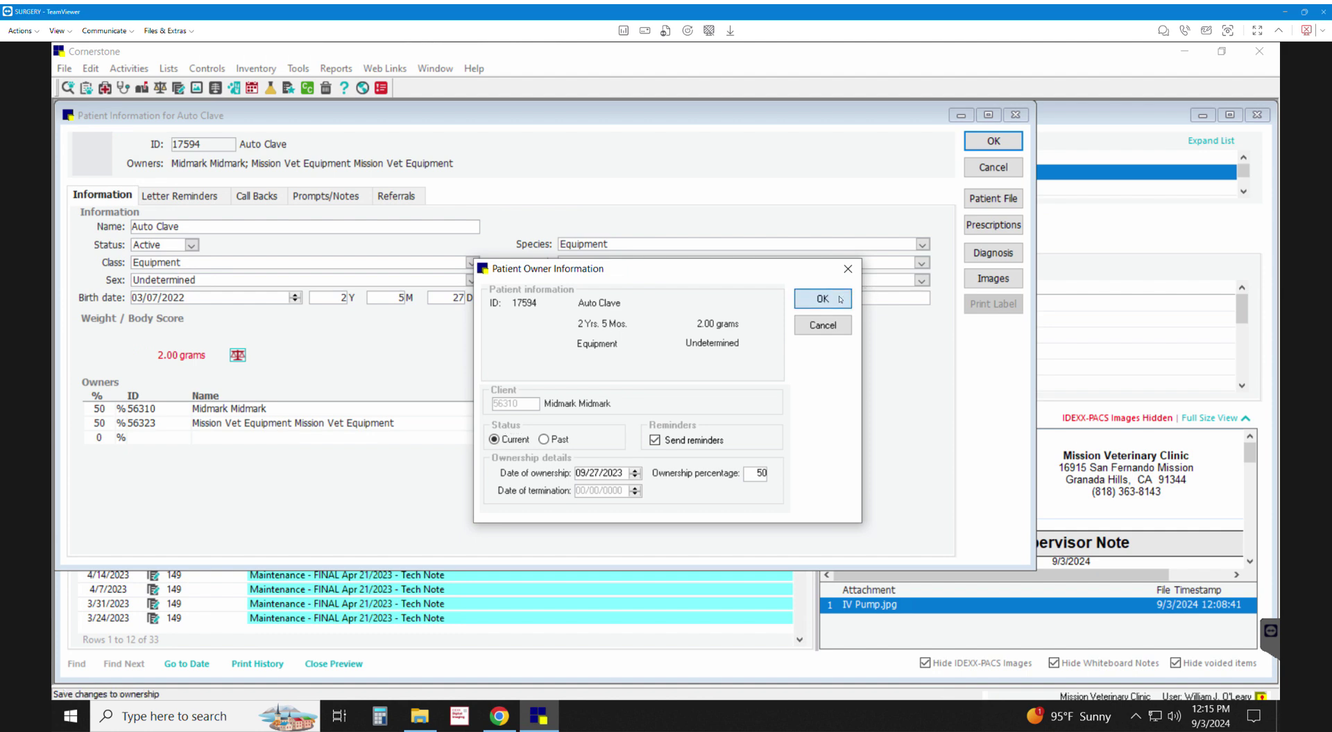
pyautogui.click(1015, 115)
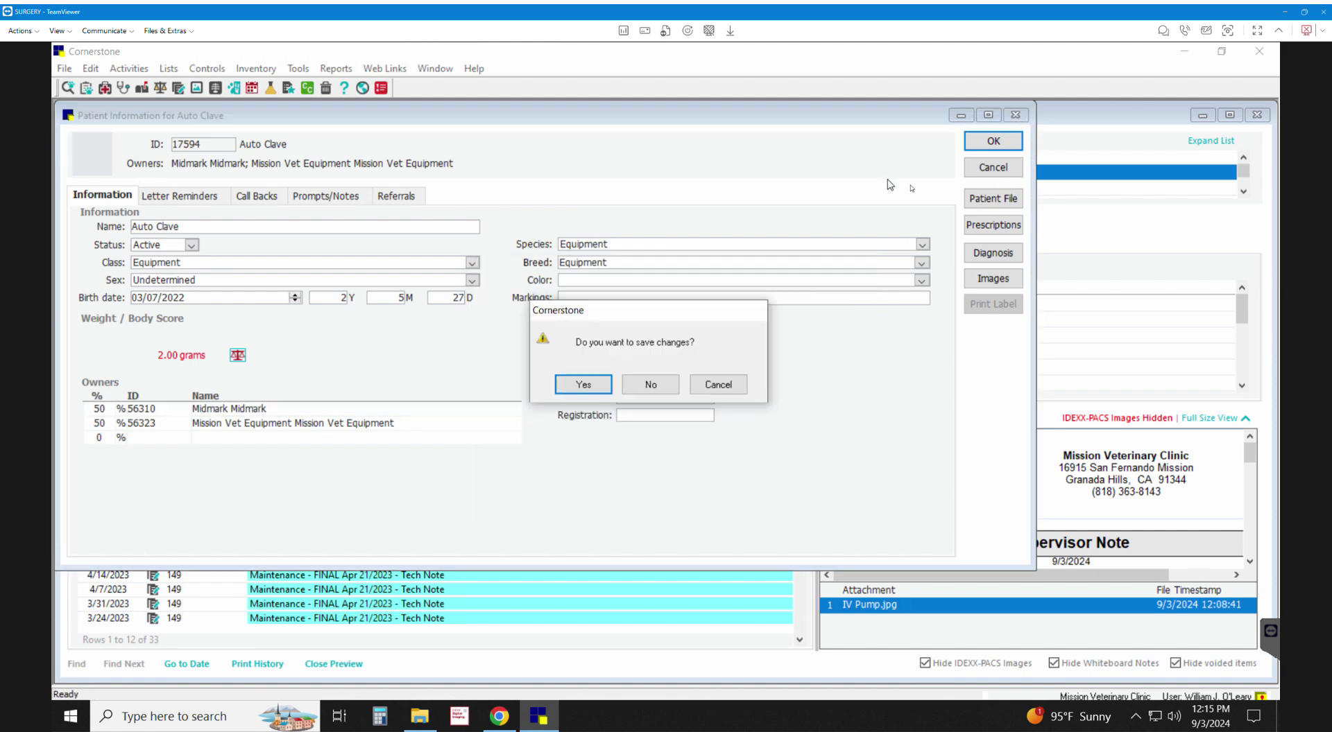
pyautogui.click(650, 386)
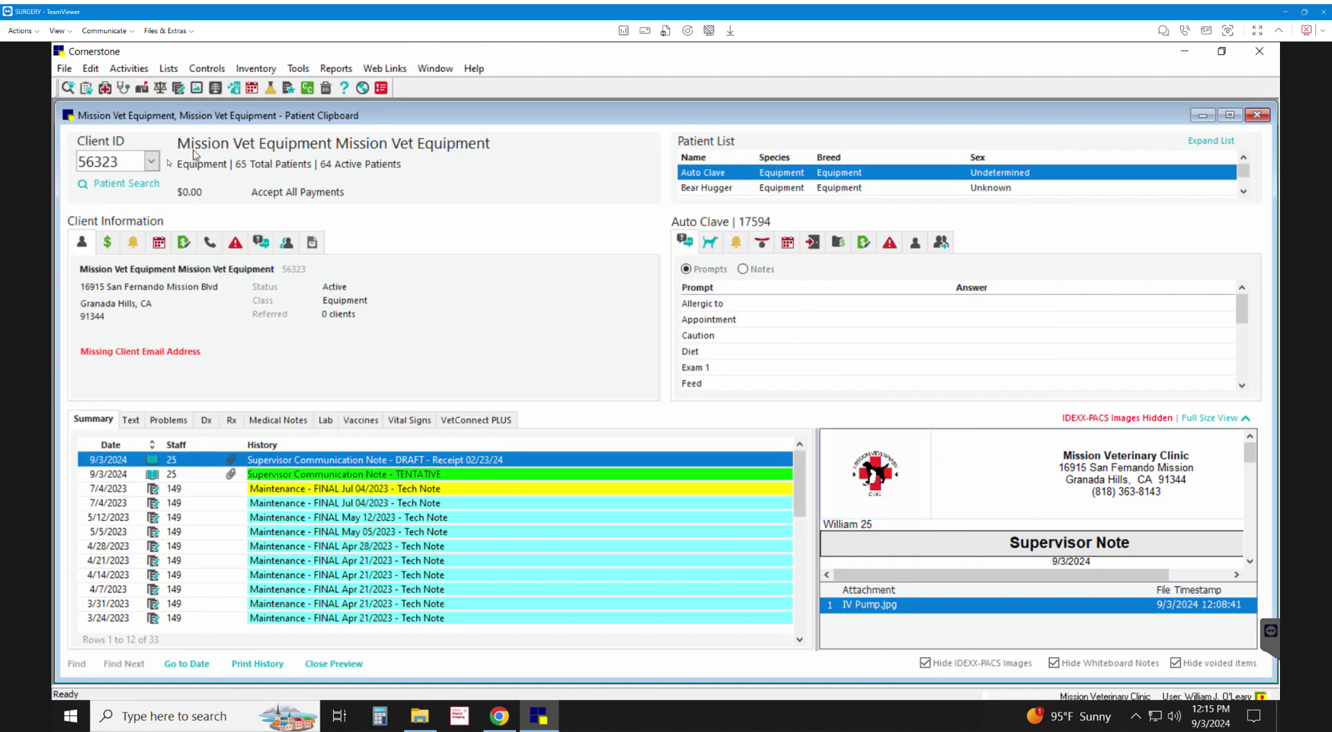
# Find the client Midmark by last name, load it into the Patient Clipboard and dismiss the alerts.
pyautogui.click(150, 161)
pyautogui.write('midmark')
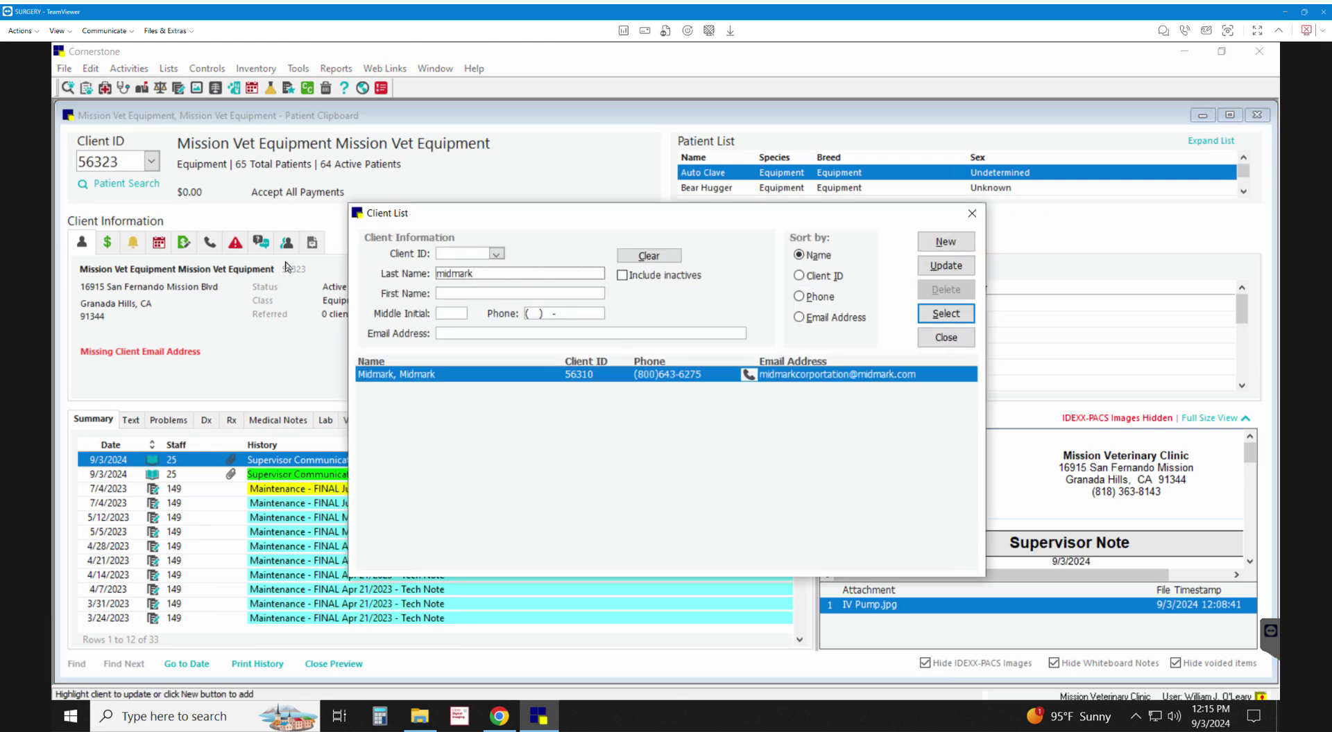
pyautogui.doubleClick(416, 374)
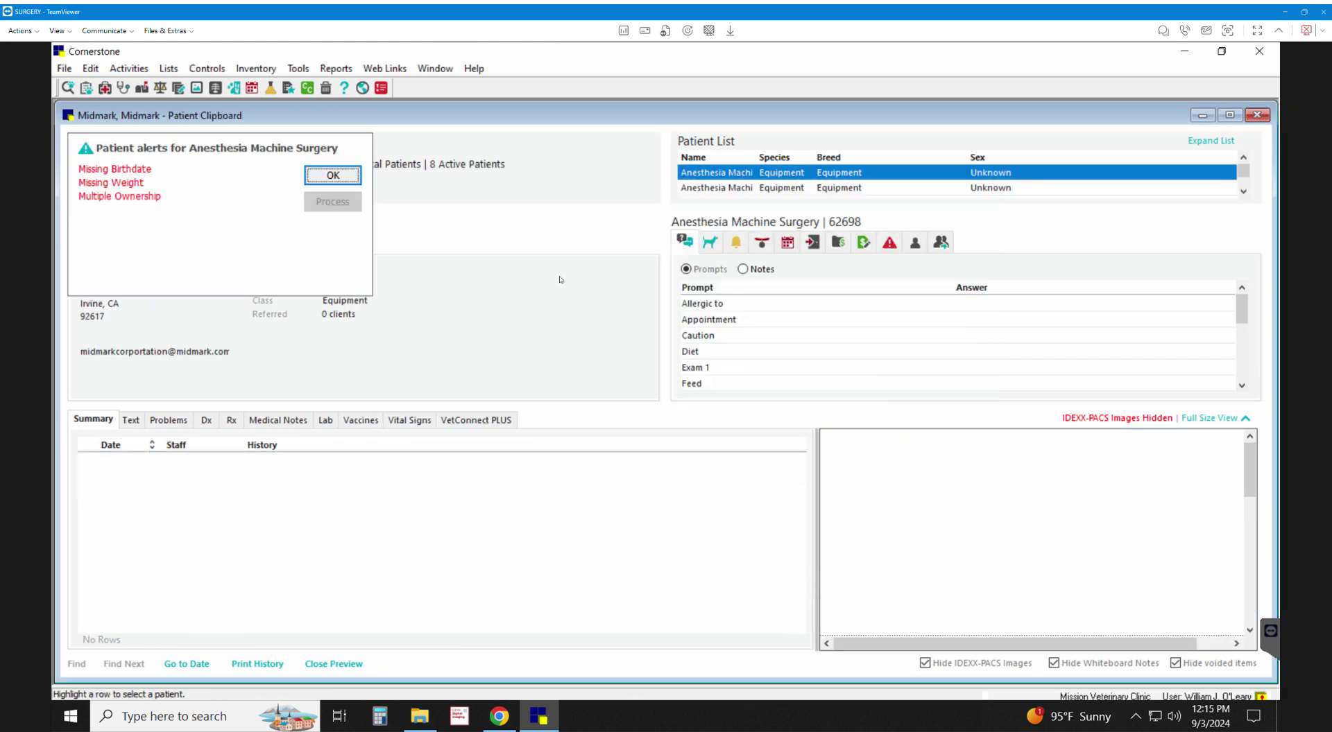
pyautogui.click(335, 173)
pyautogui.click(333, 175)
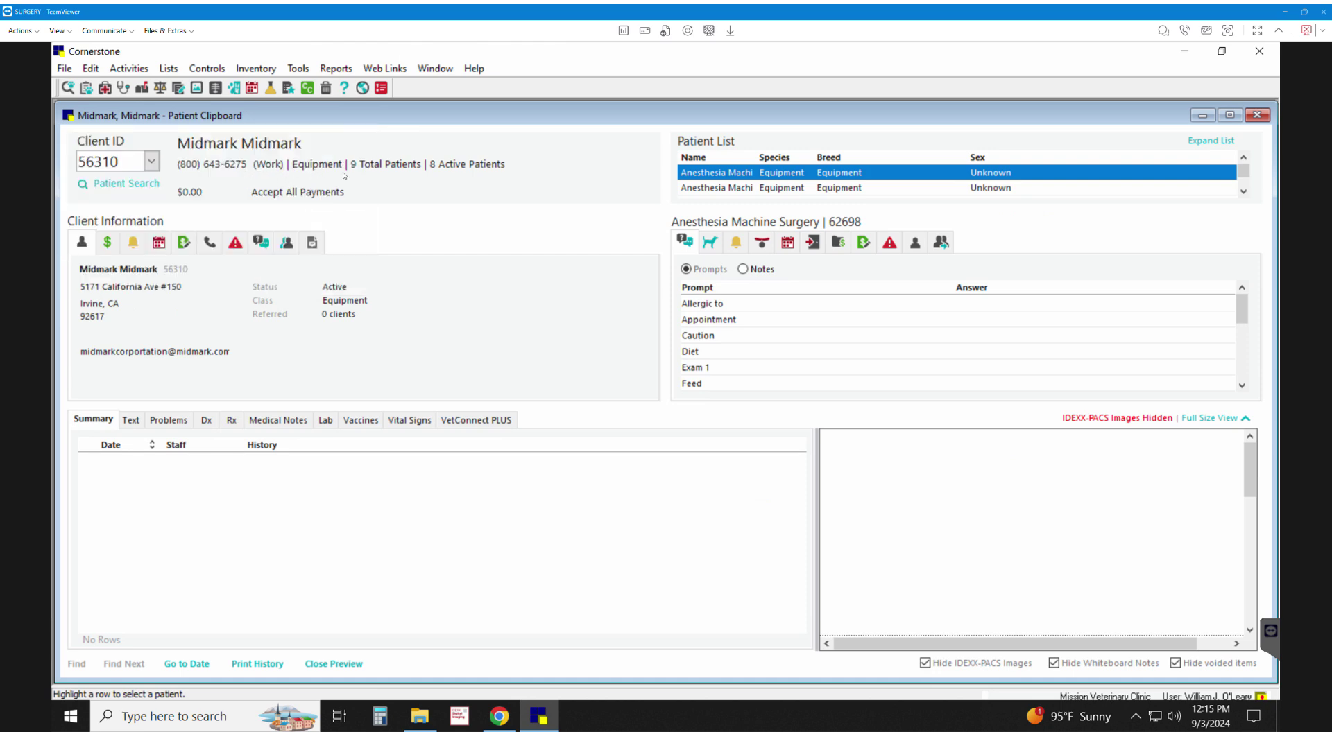
# Select the Auto Clave record in Midmark's patient list and dismiss its patient alert.
pyautogui.click(1243, 192)
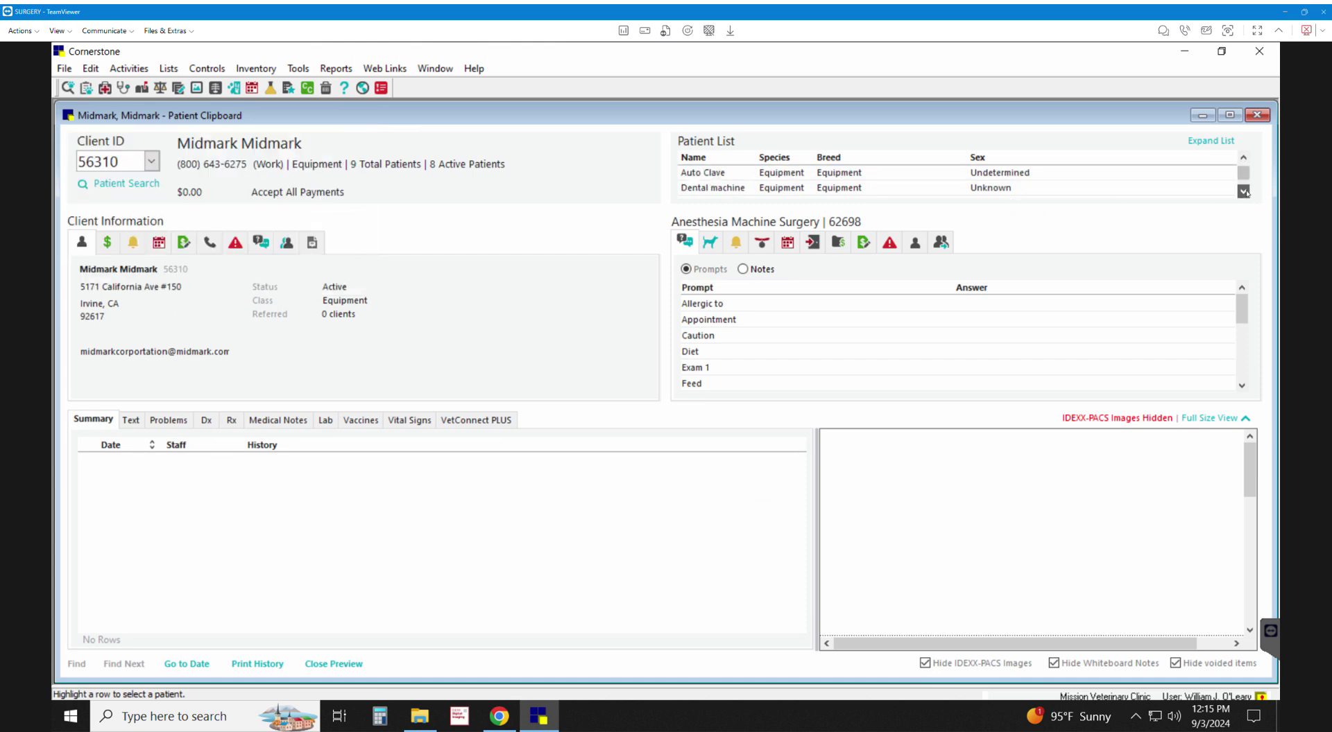
pyautogui.click(1243, 192)
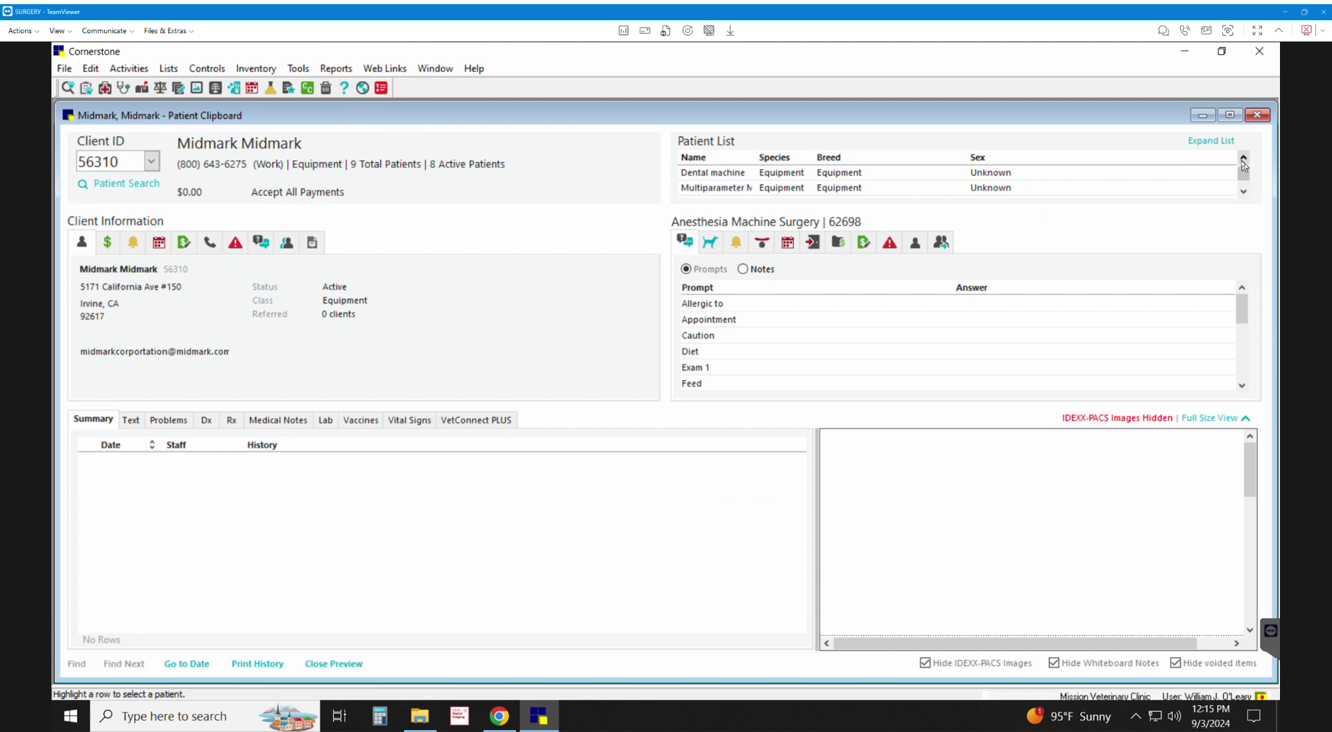
pyautogui.click(1243, 157)
pyautogui.click(996, 188)
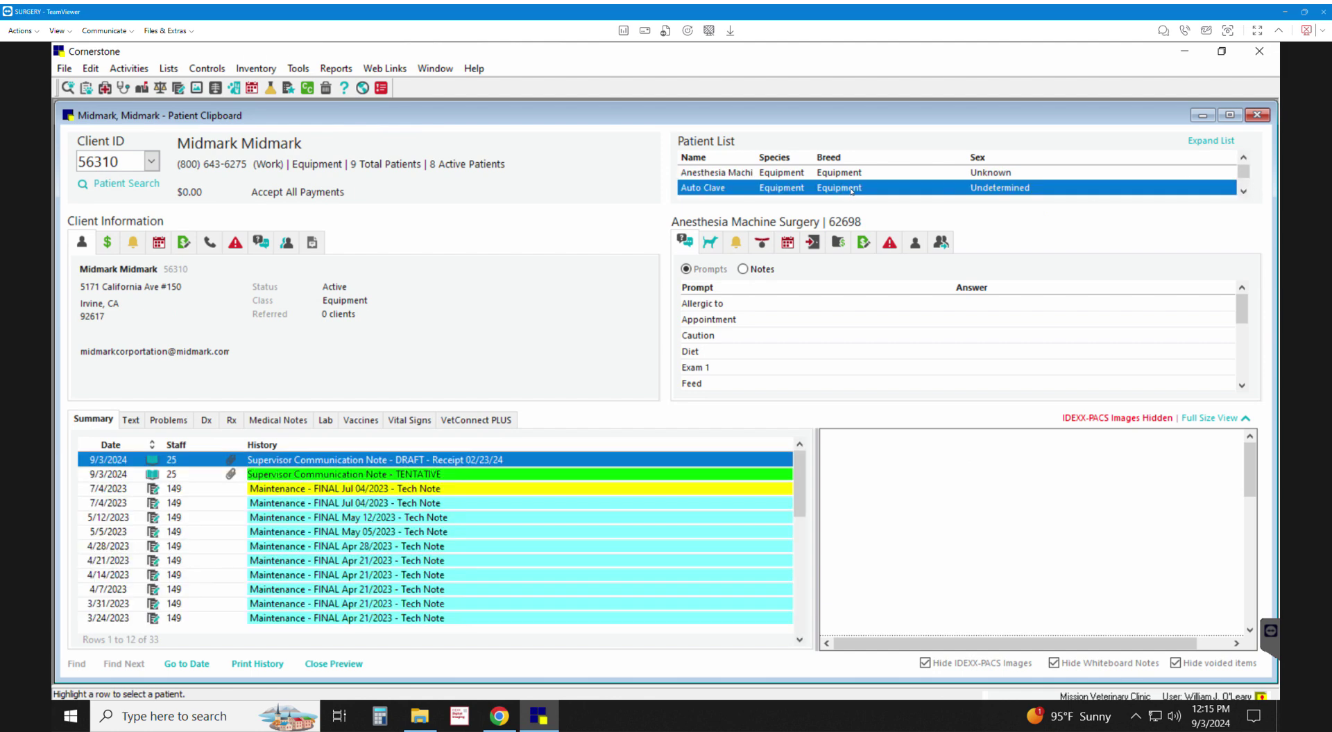
pyautogui.press('Return')
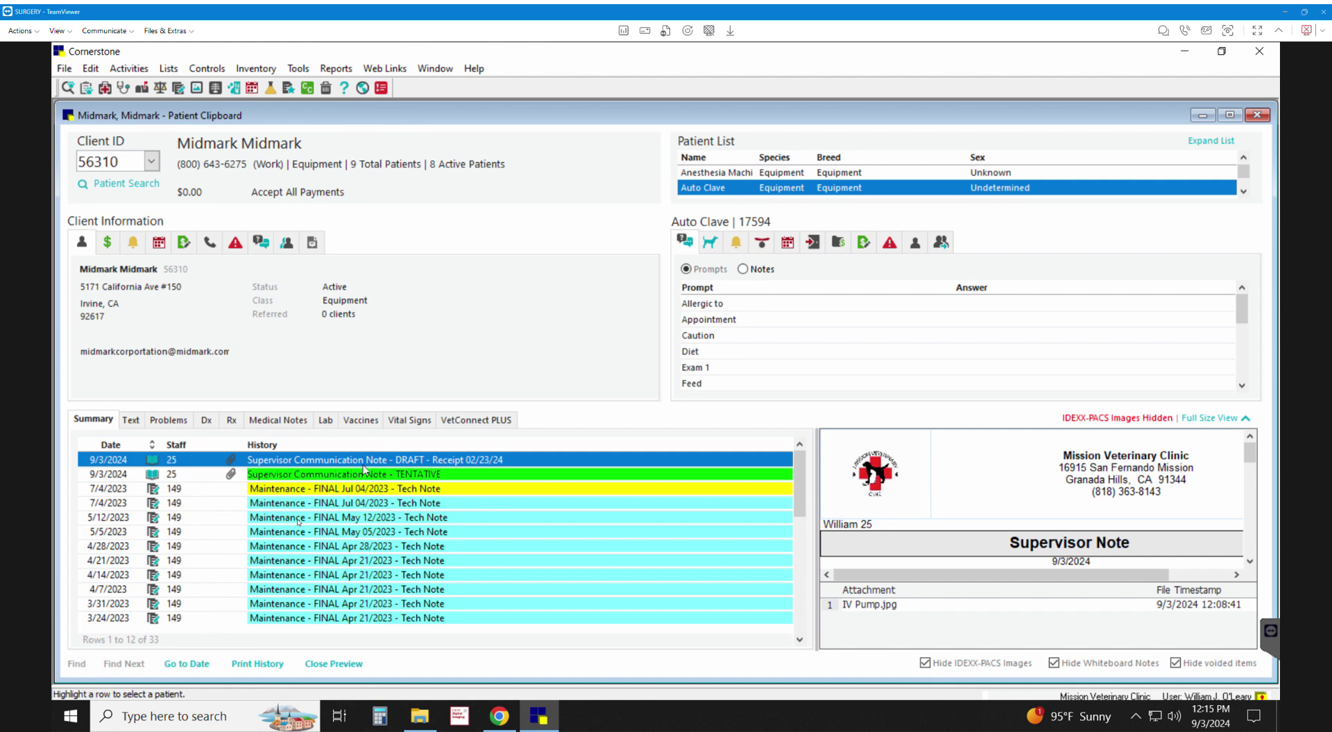
# Open the Downloads folder through This PC and view the label in ultrasonic Cleaner.jpg, closing the picture when done.
pyautogui.click(194, 727)
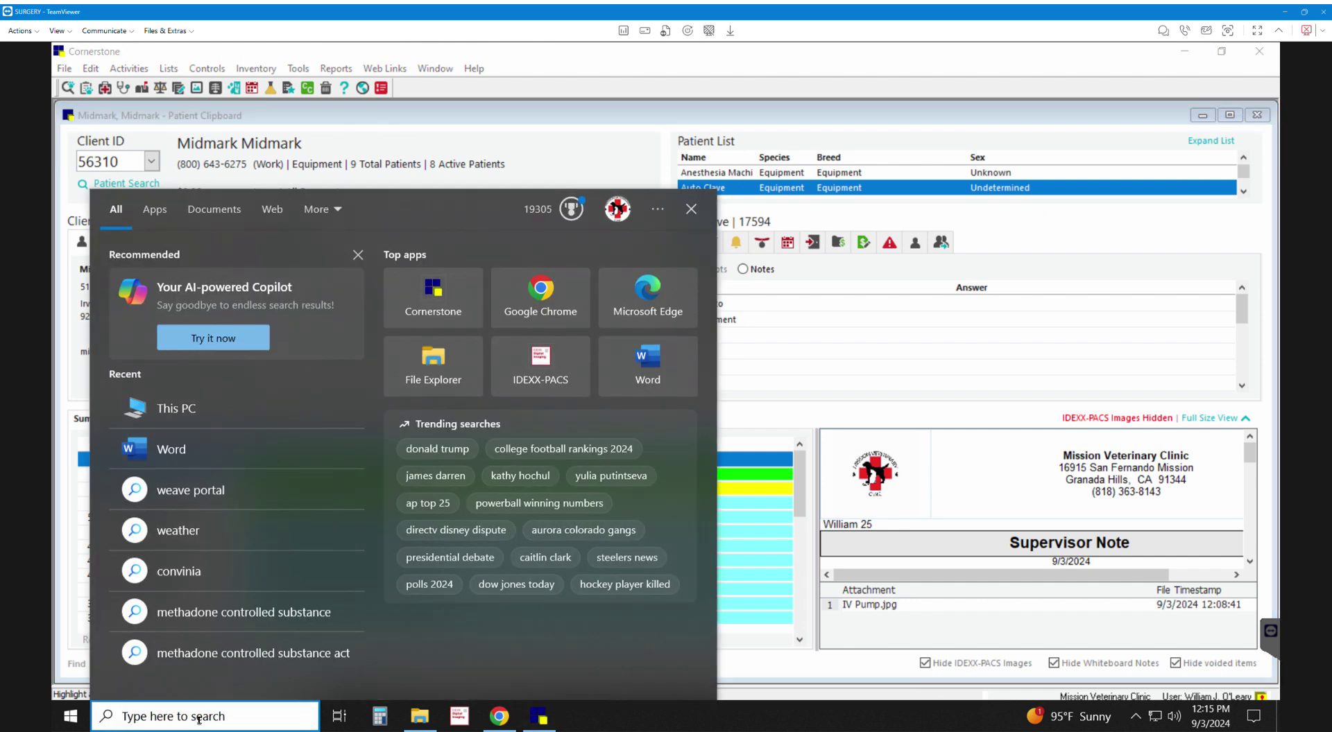
pyautogui.write('th')
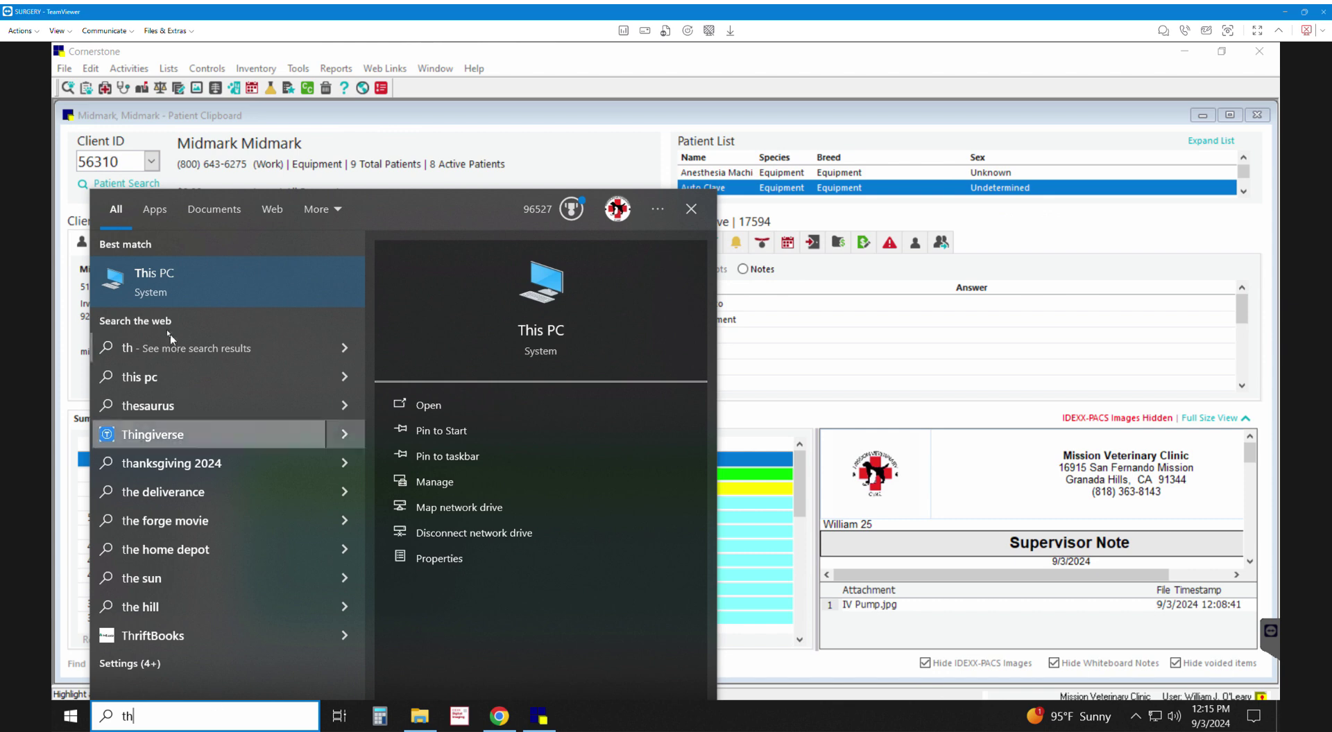
pyautogui.click(212, 297)
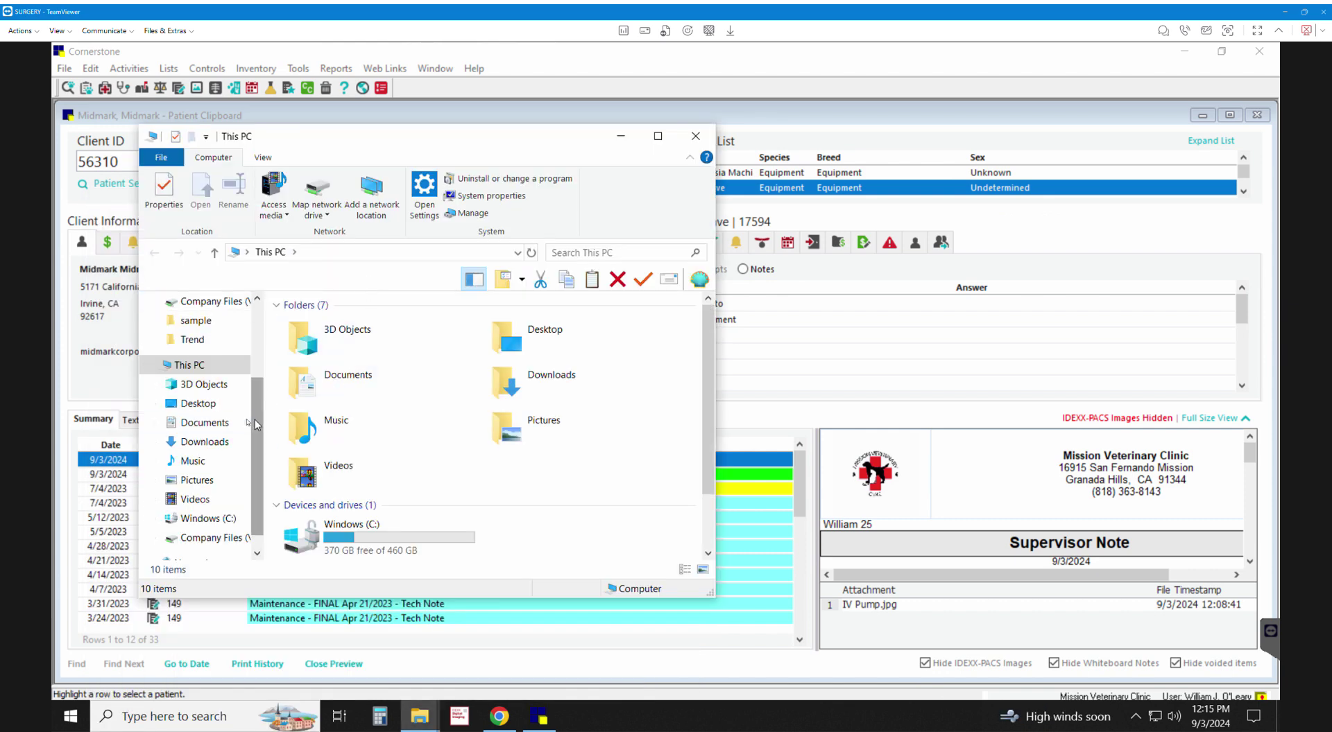
pyautogui.click(207, 444)
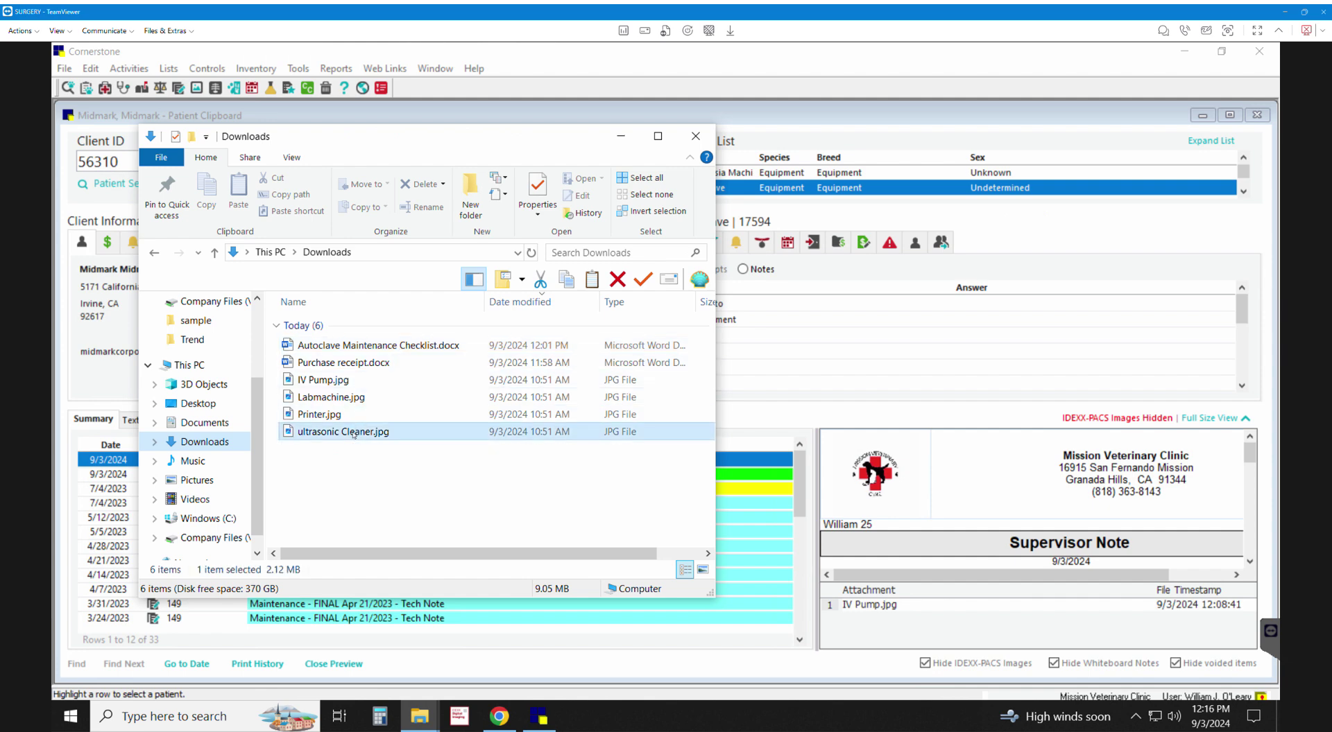
pyautogui.doubleClick(353, 433)
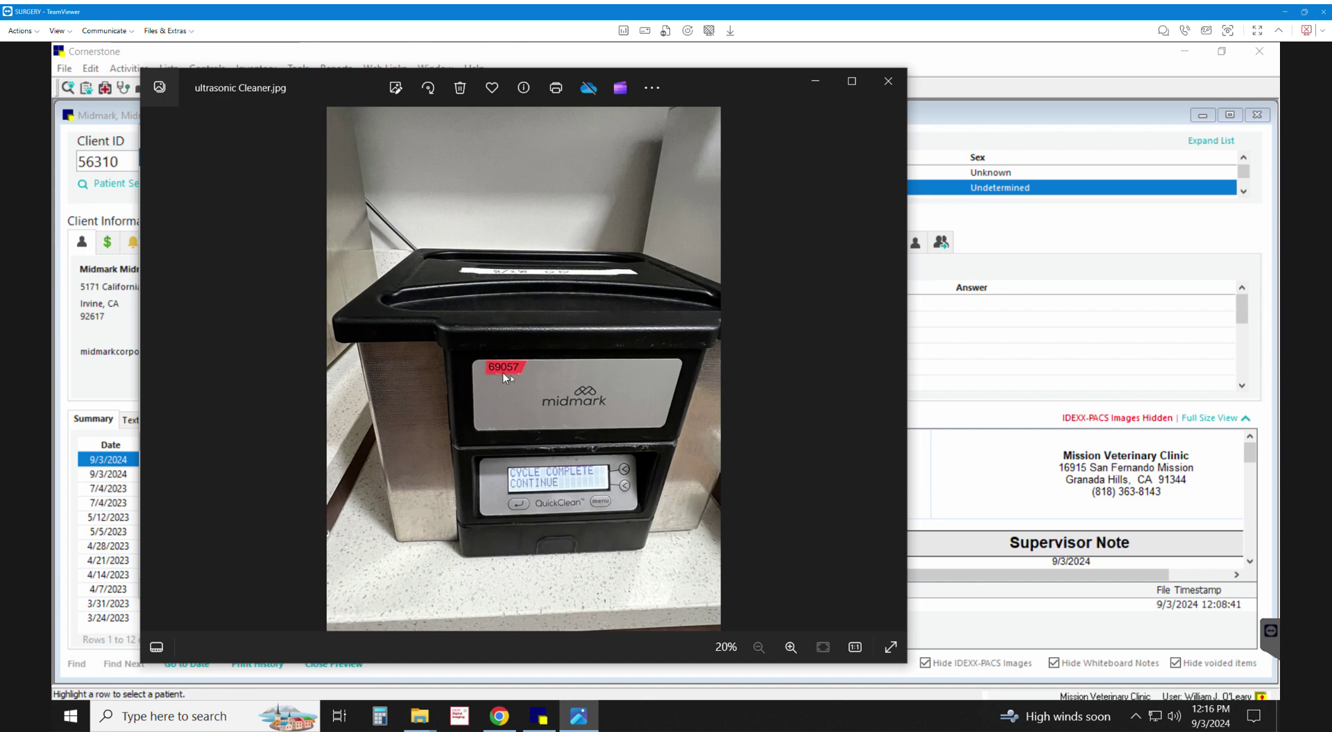
pyautogui.click(876, 83)
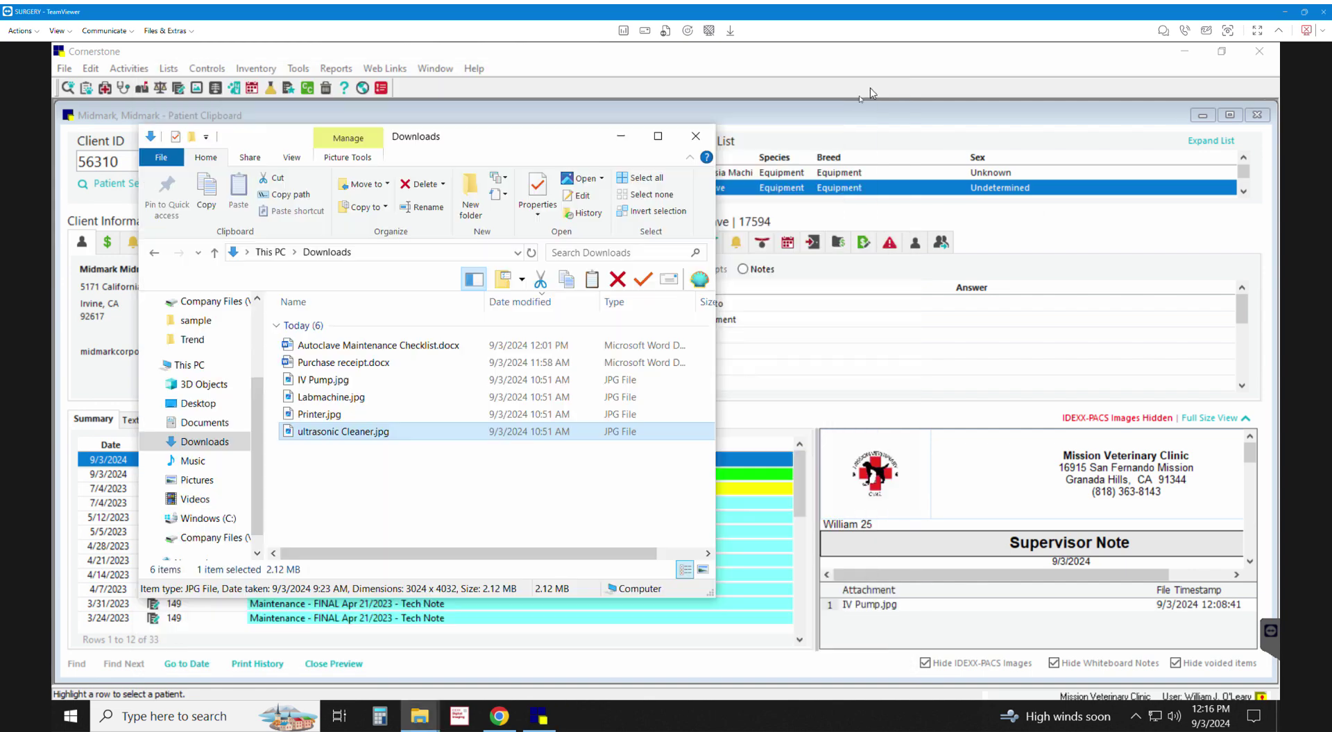
# View the picture Printer.jpg in Downloads, and close both the picture and the folder window.
pyautogui.click(364, 416)
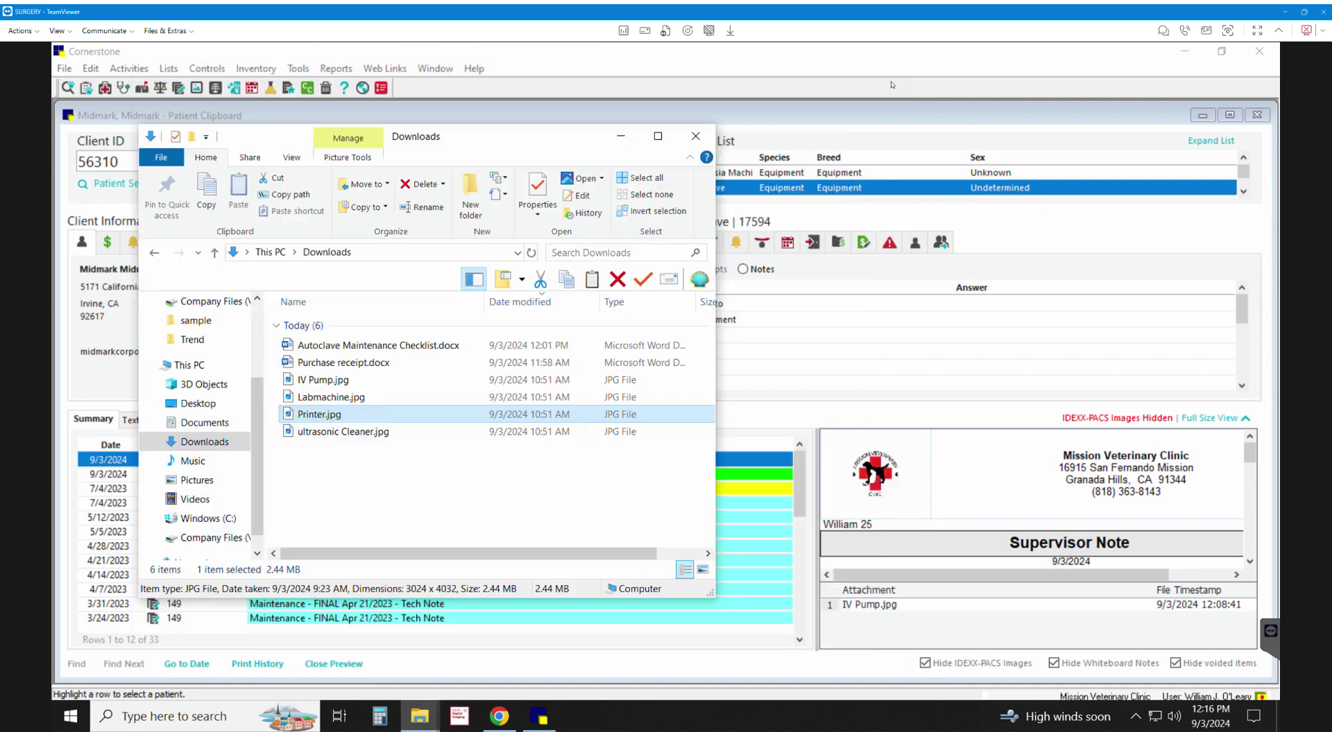
pyautogui.click(888, 81)
pyautogui.click(695, 136)
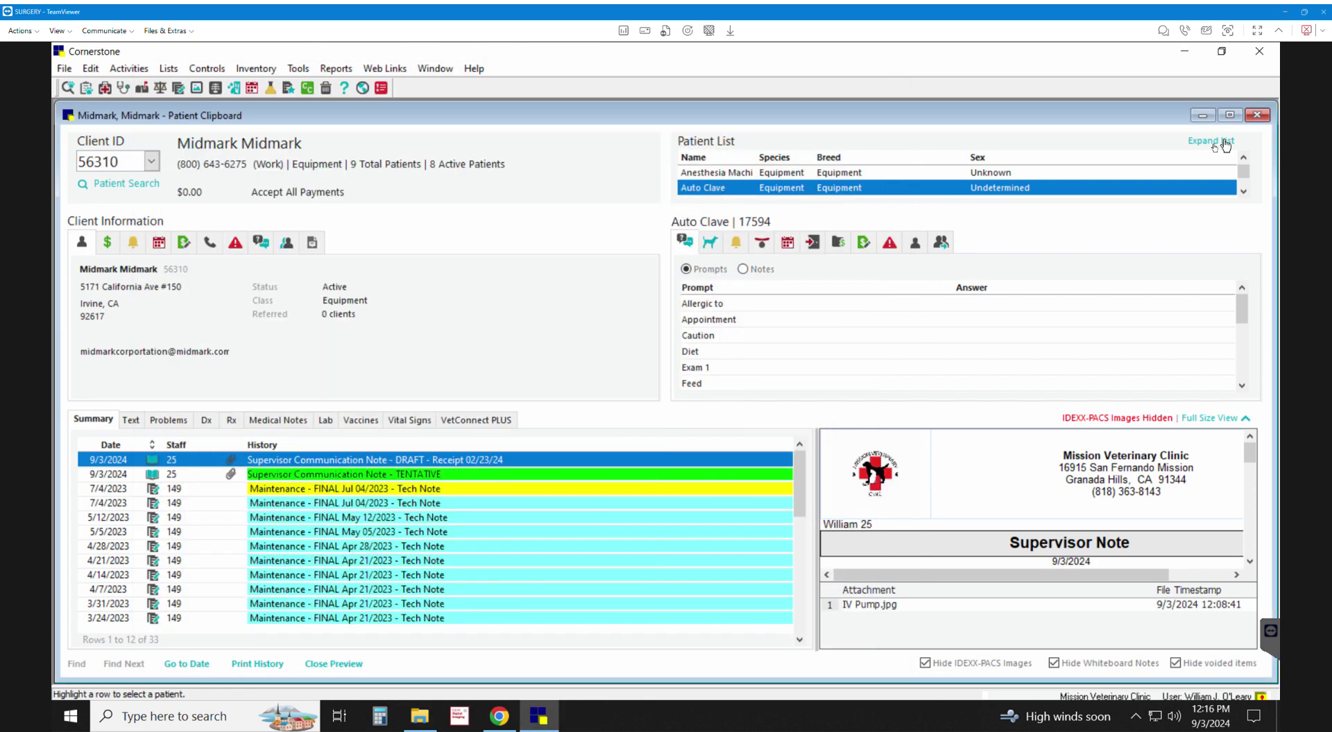
# Look through the equipment in Midmark's patient list and return to the Auto Clave record.
pyautogui.click(1243, 191)
pyautogui.click(1243, 192)
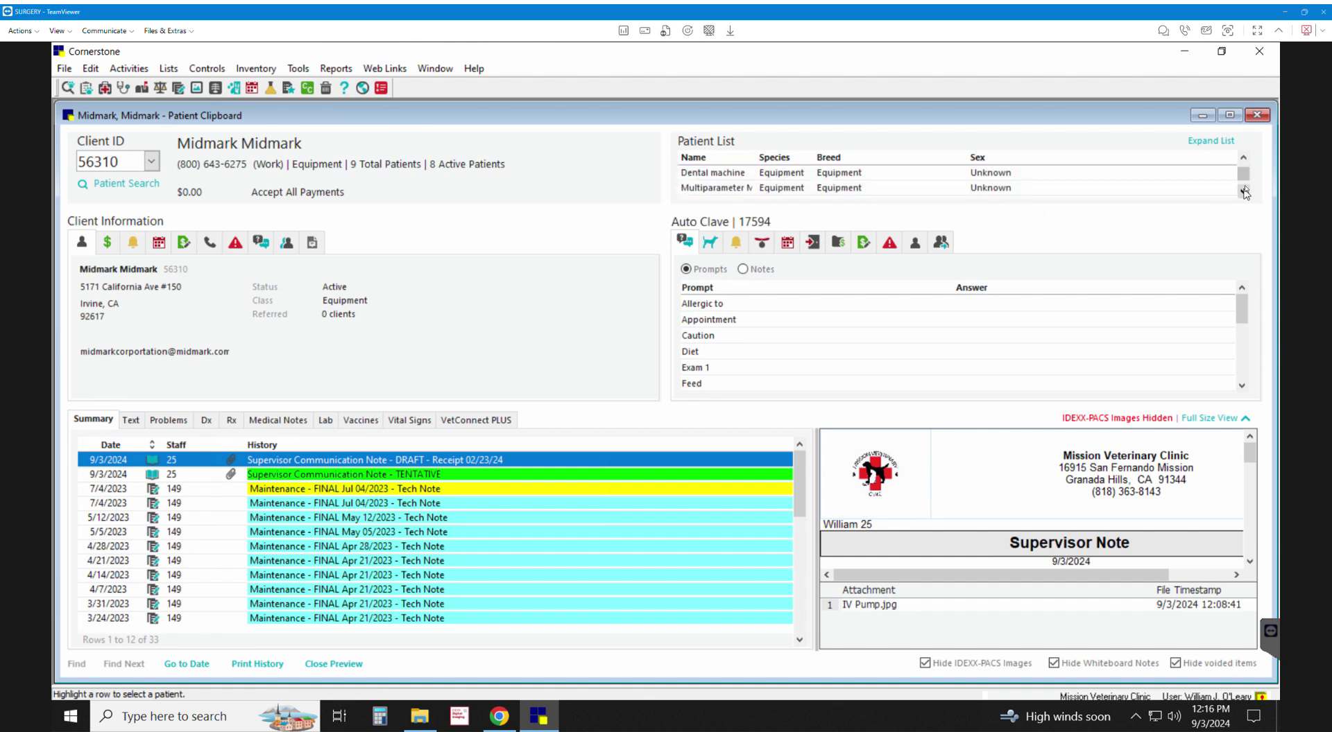
pyautogui.click(1243, 158)
pyautogui.click(1243, 158)
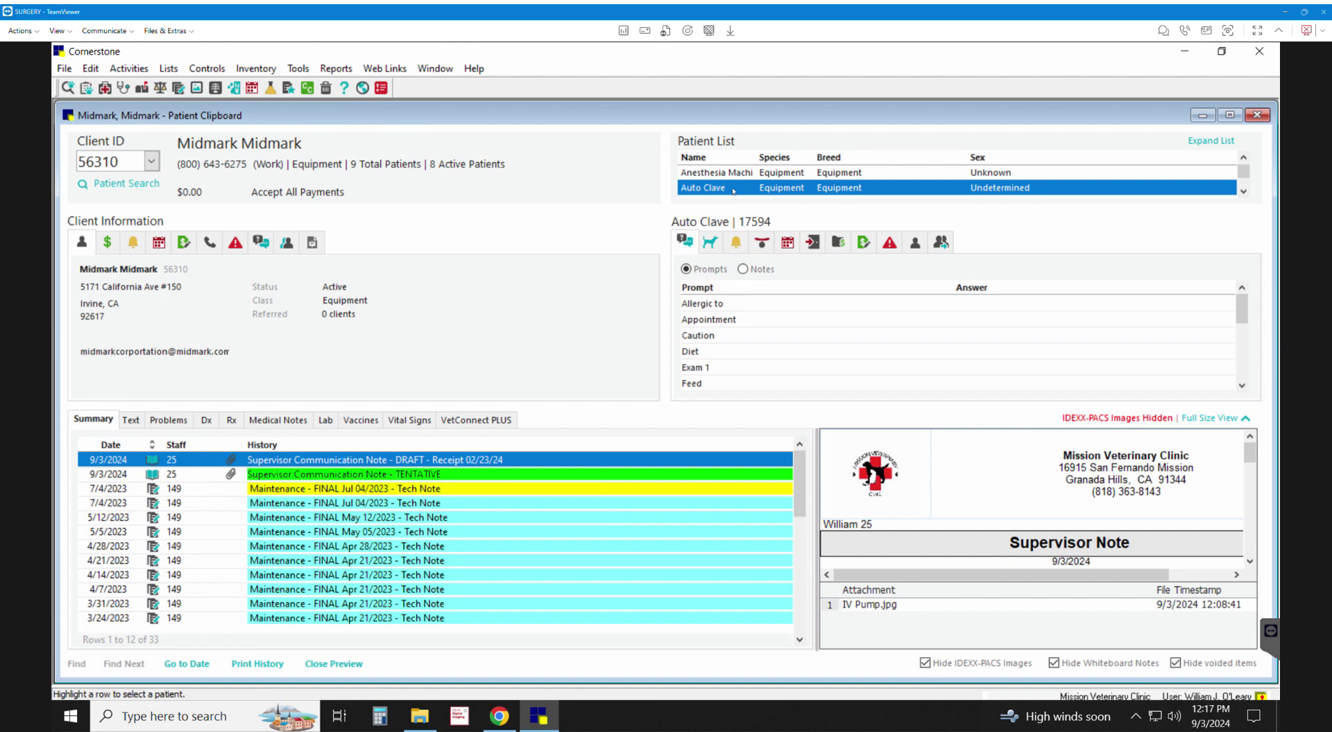
# Start a new correspondence for Auto Clave with the staff ID filled in, using the Supervisor Communication Note template found by searching "super".
pyautogui.rightClick(492, 465)
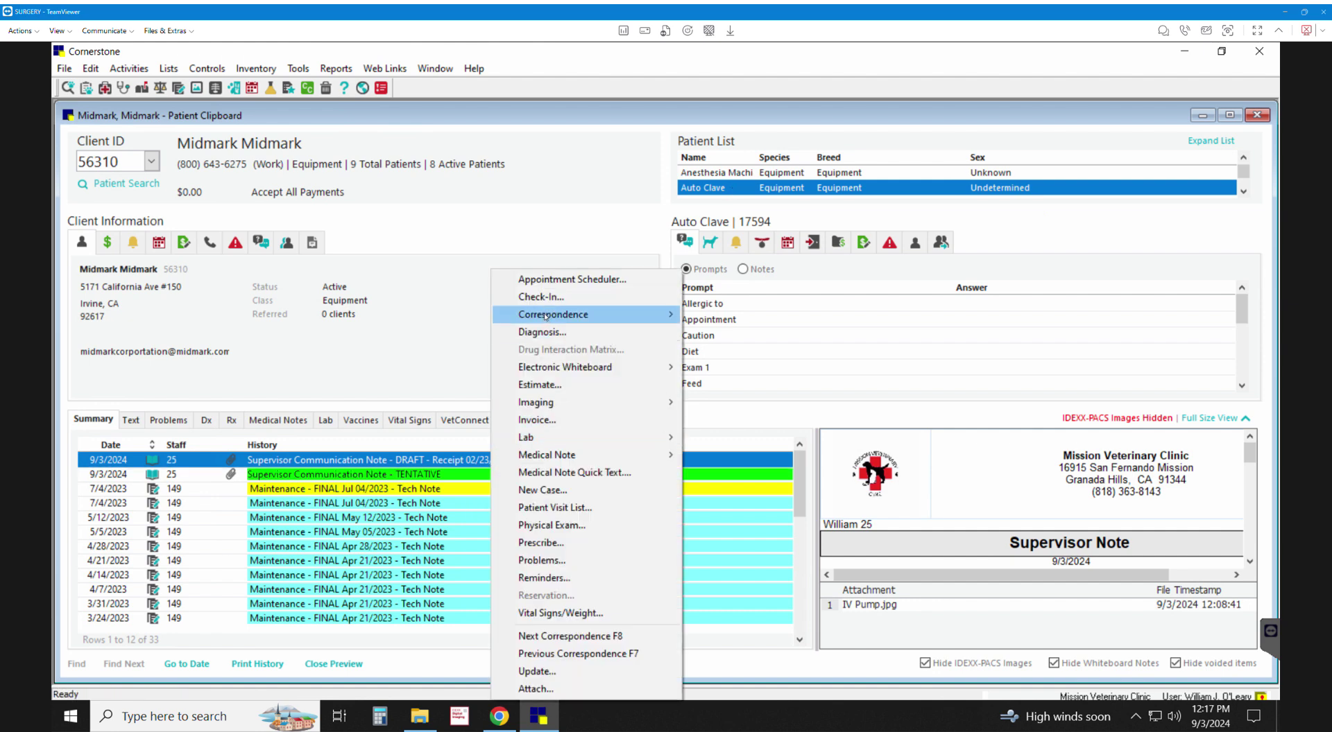
pyautogui.moveTo(670, 311)
pyautogui.click(754, 316)
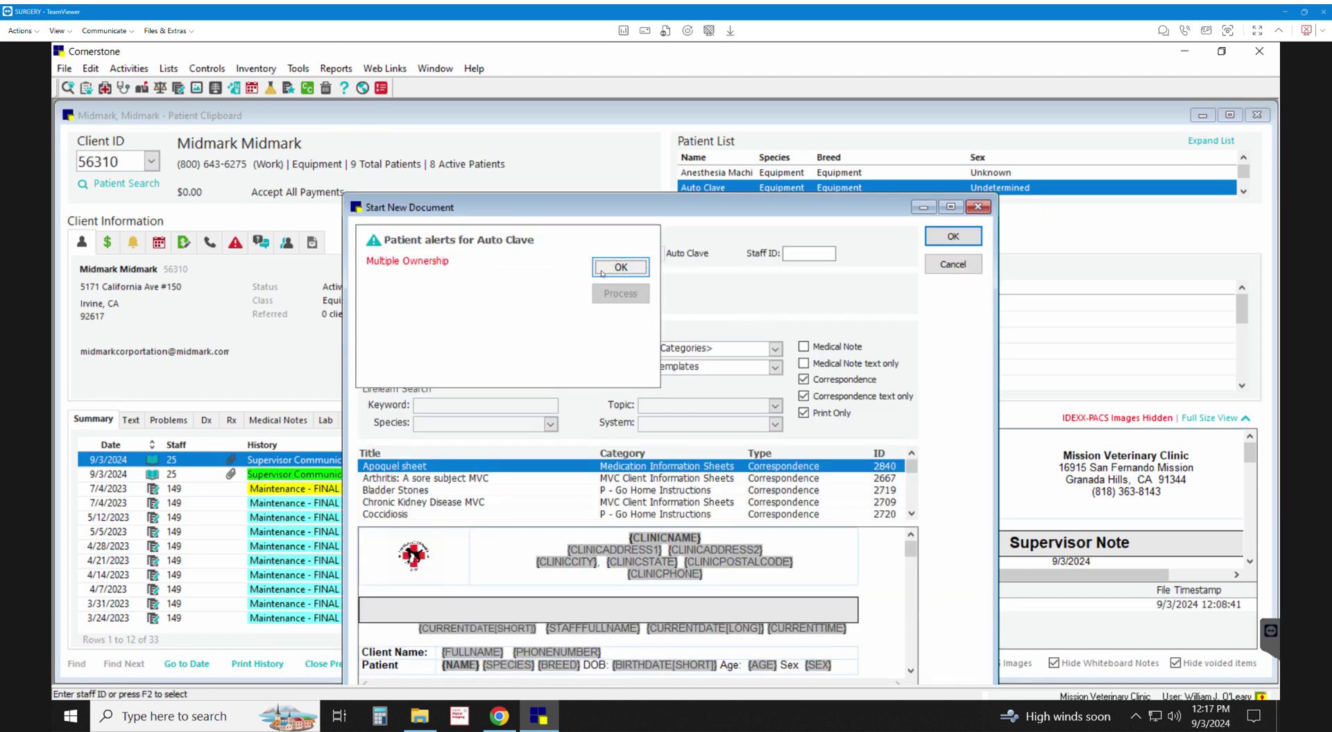
pyautogui.click(602, 271)
pyautogui.press('Tab')
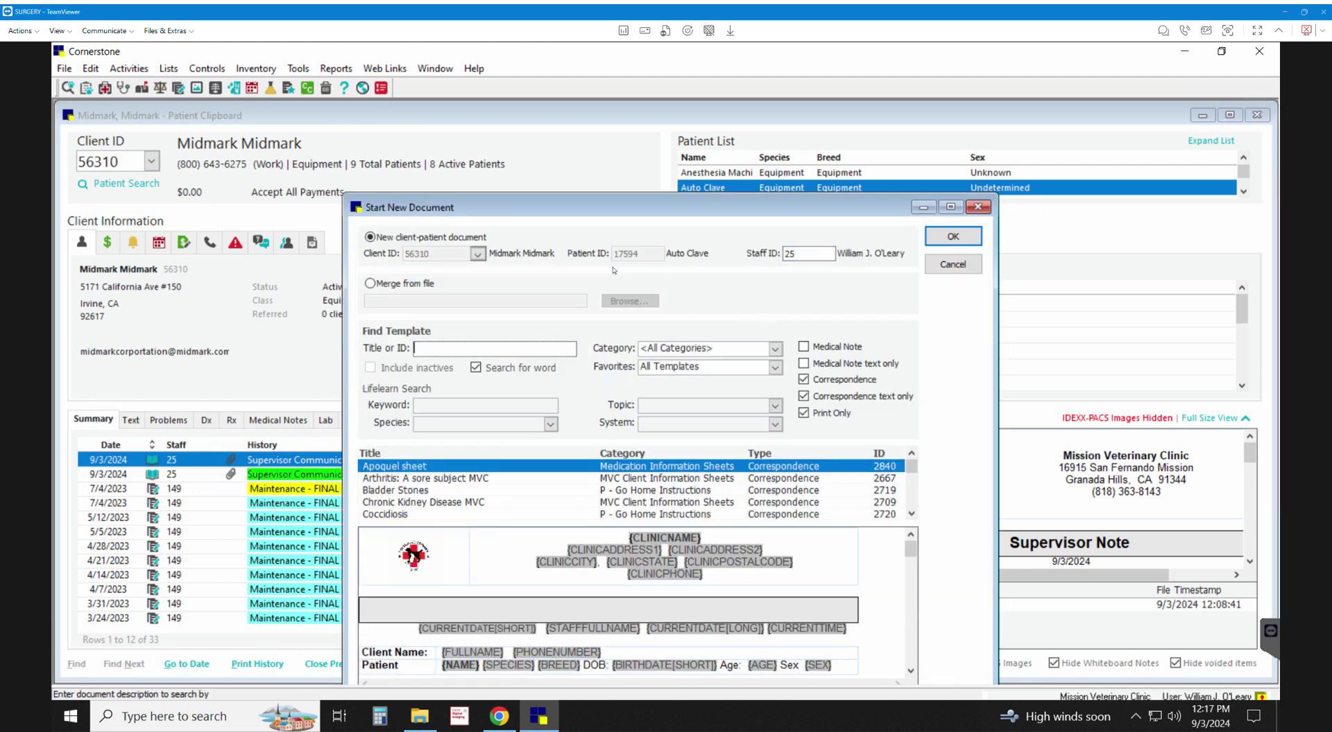
pyautogui.write('super')
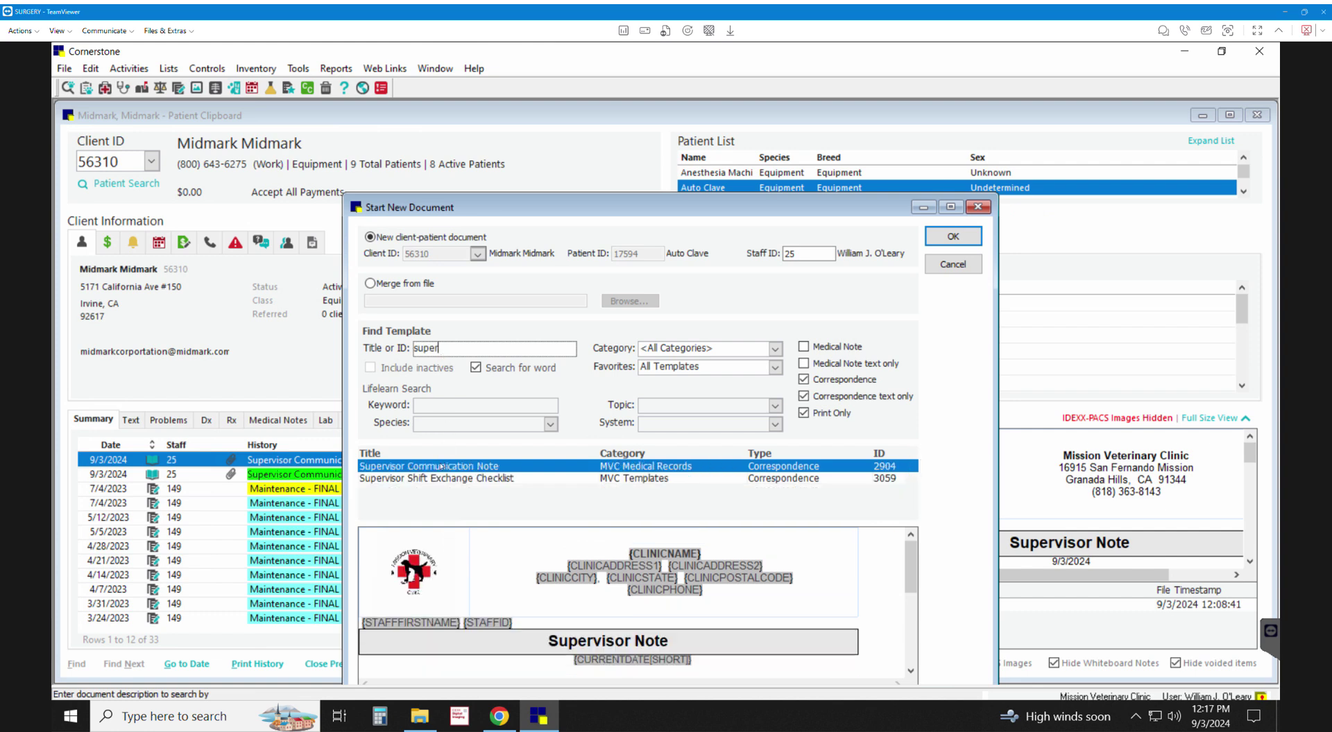
pyautogui.click(445, 469)
pyautogui.doubleClick(446, 468)
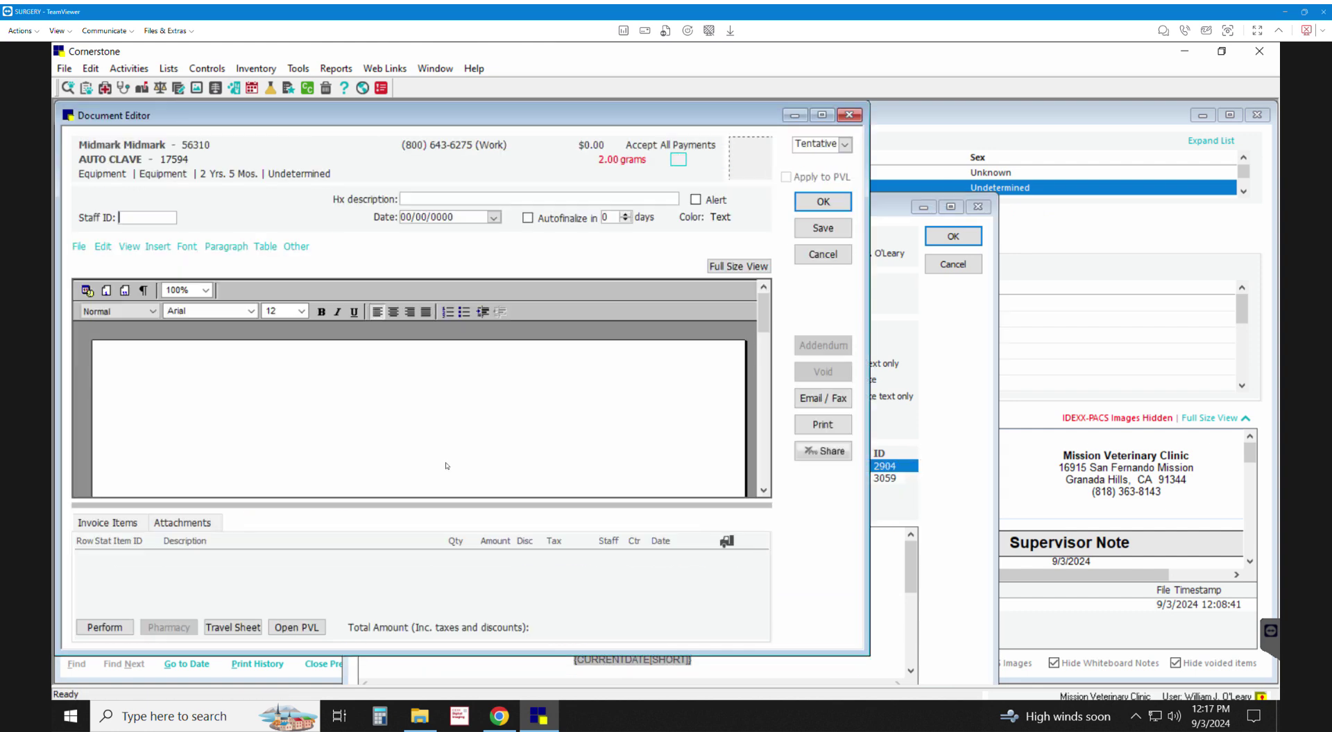
# Attach Purchase receipt.docx from the Downloads folder to the Supervisor Communication Note.
pyautogui.click(187, 525)
pyautogui.click(726, 544)
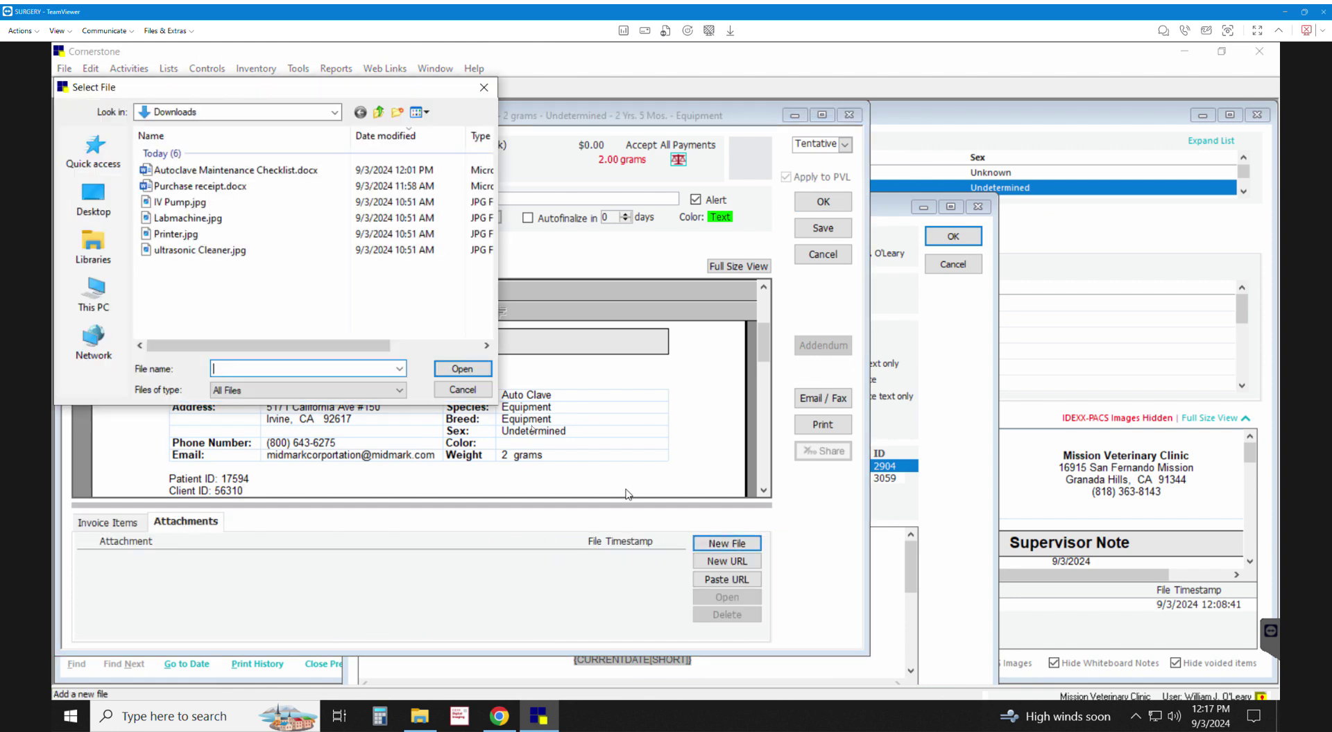
pyautogui.click(225, 188)
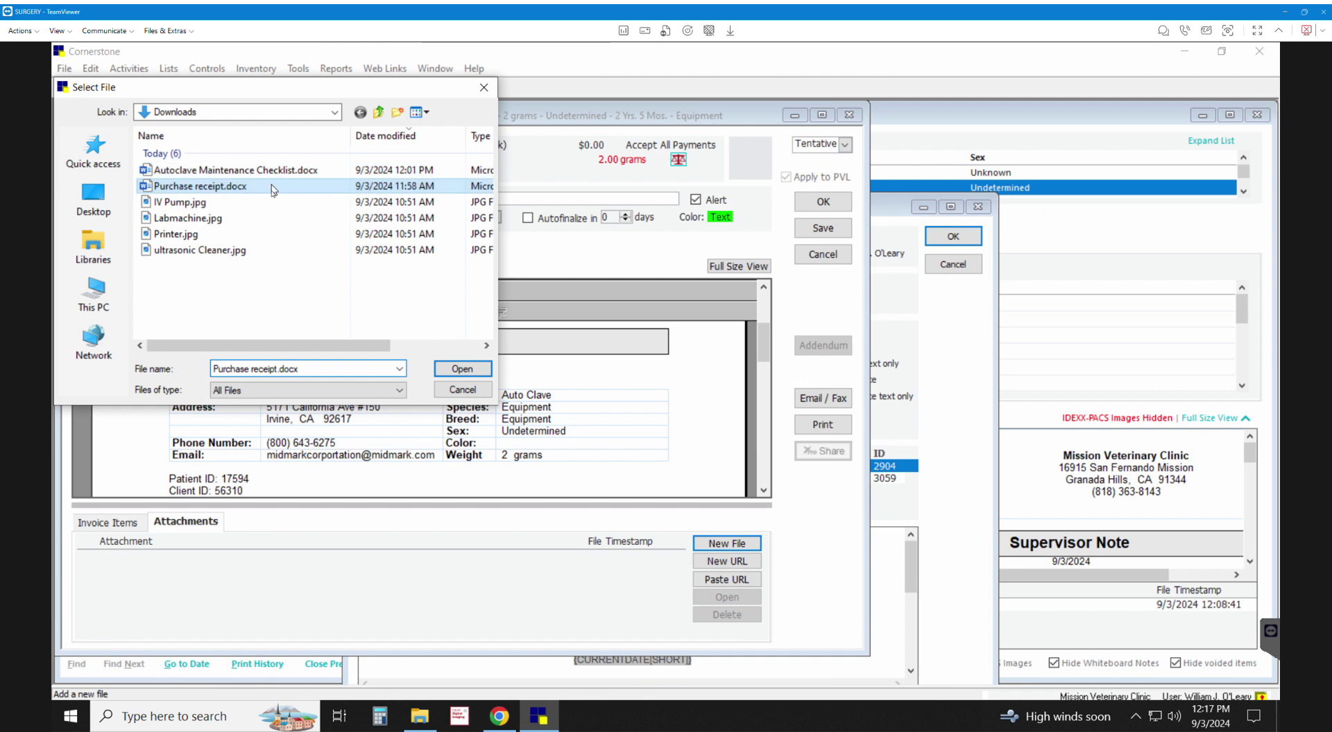
pyautogui.click(462, 369)
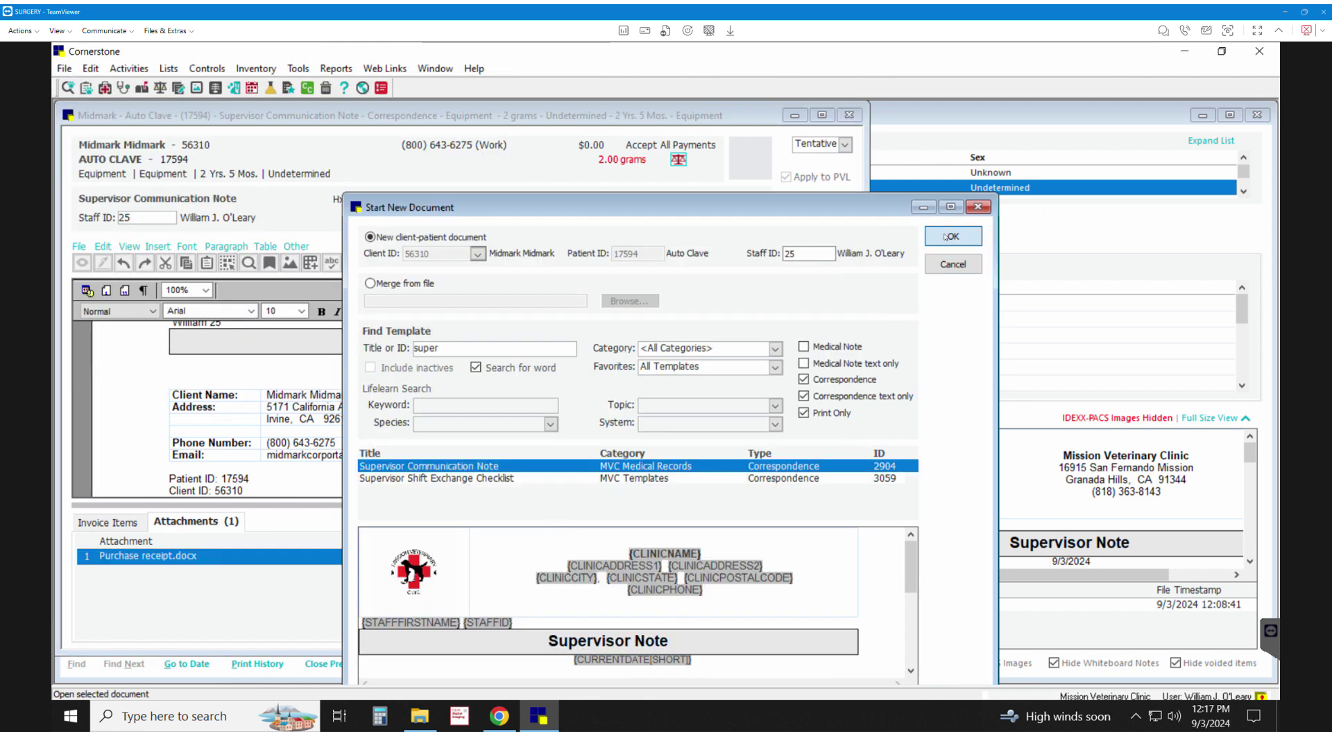
# Open another note from the selected template, set its history description to "Purchase Receipt Autoclave", and save it.
pyautogui.press('Return')
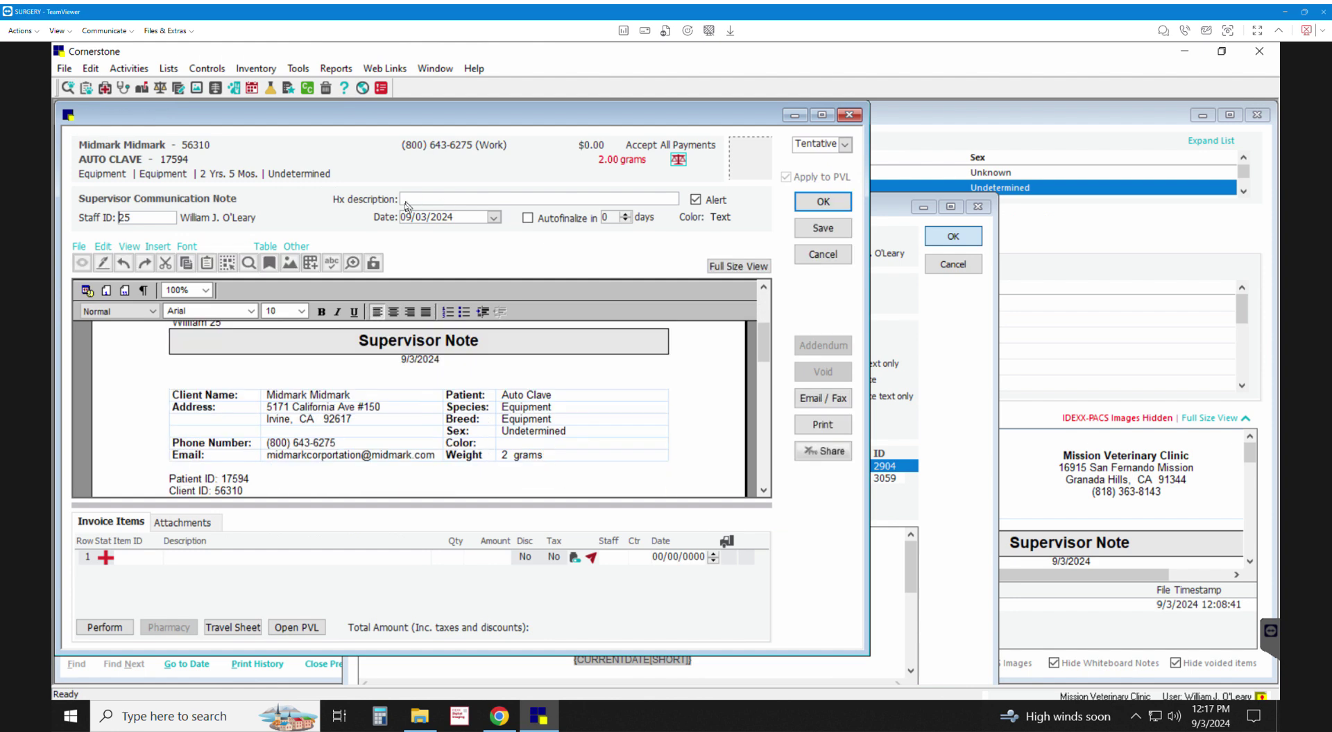
pyautogui.click(425, 200)
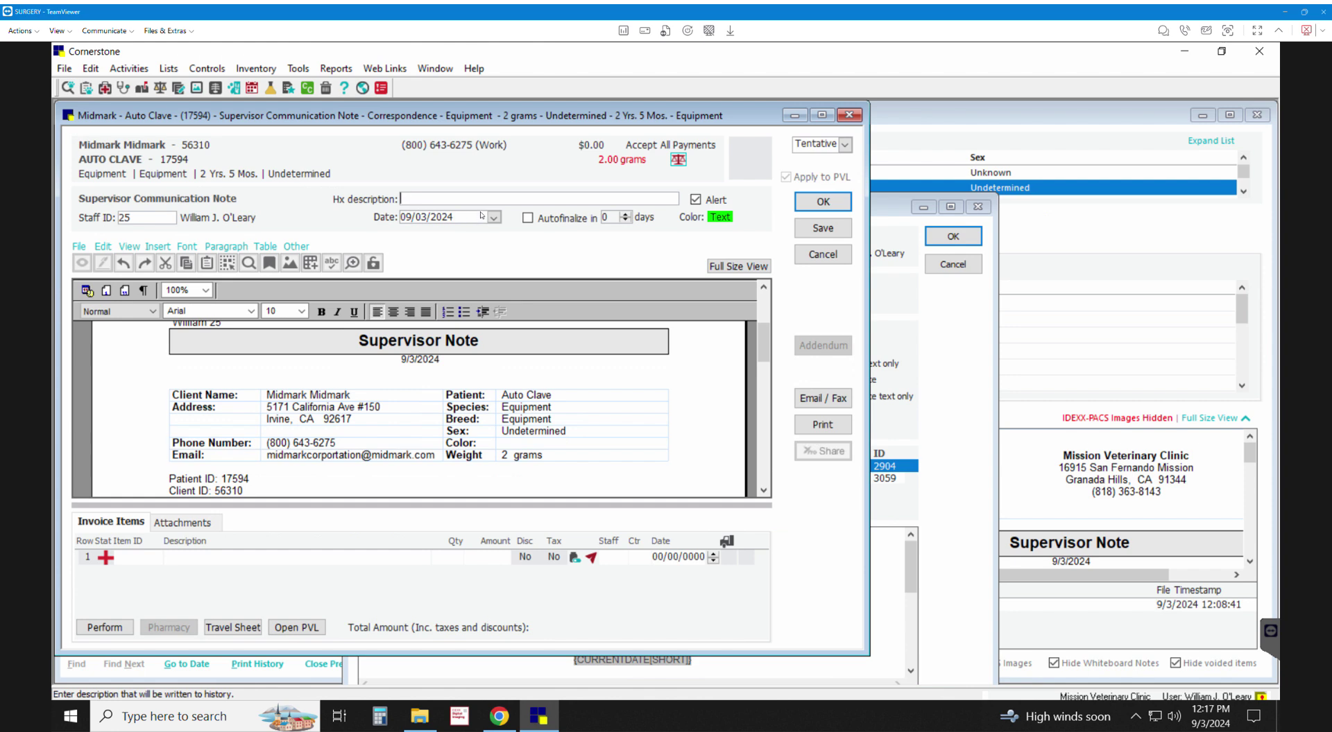
pyautogui.write('Purcha')
pyautogui.press('BackSpace')
pyautogui.press('BackSpace')
pyautogui.write('pt A')
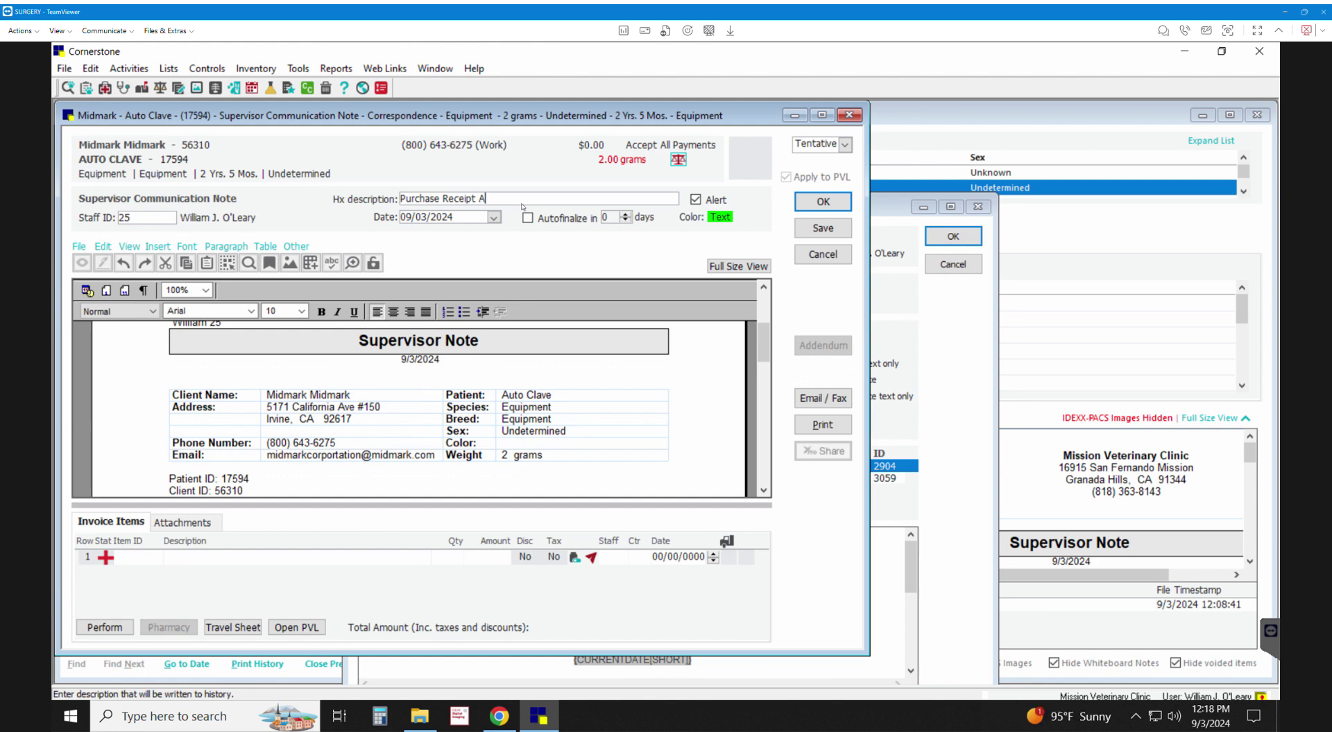
pyautogui.write('utoclave')
pyautogui.click(834, 207)
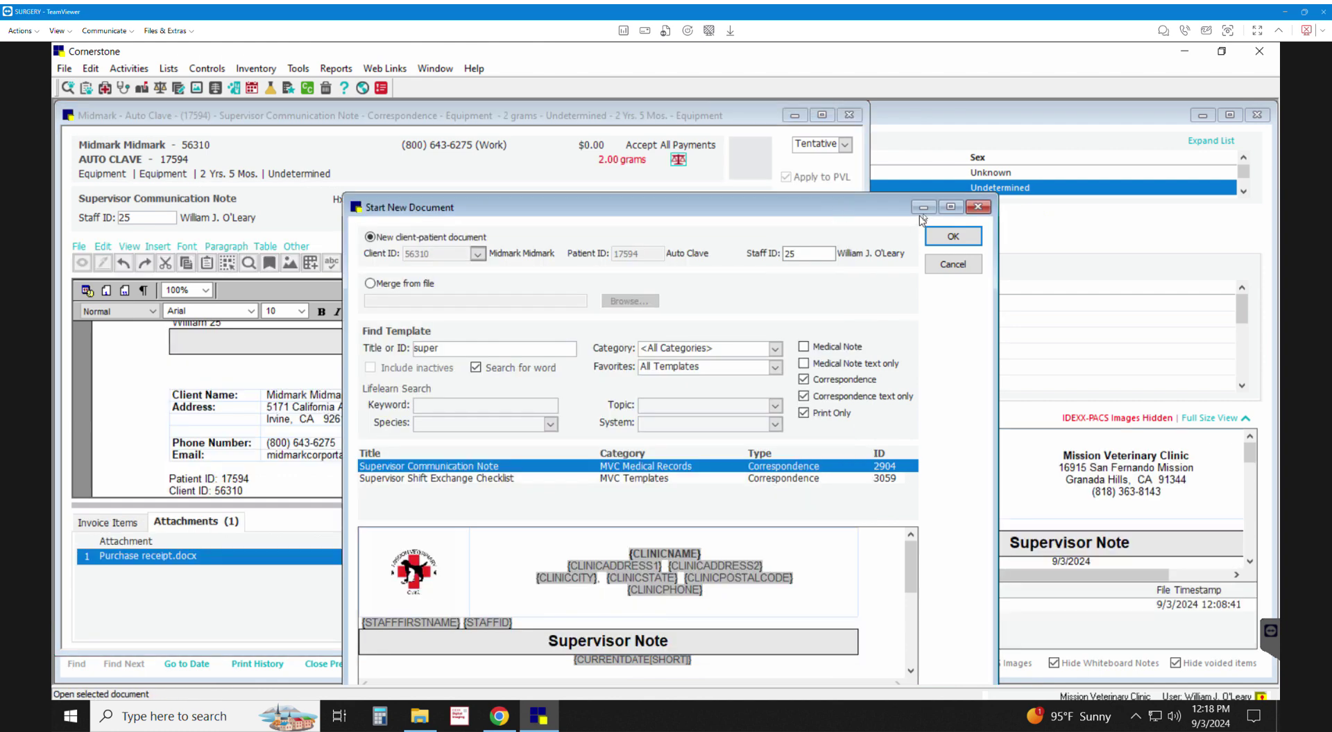
# Close the Start New Document window and save the open note that has the Purchase receipt.docx attachment.
pyautogui.click(985, 208)
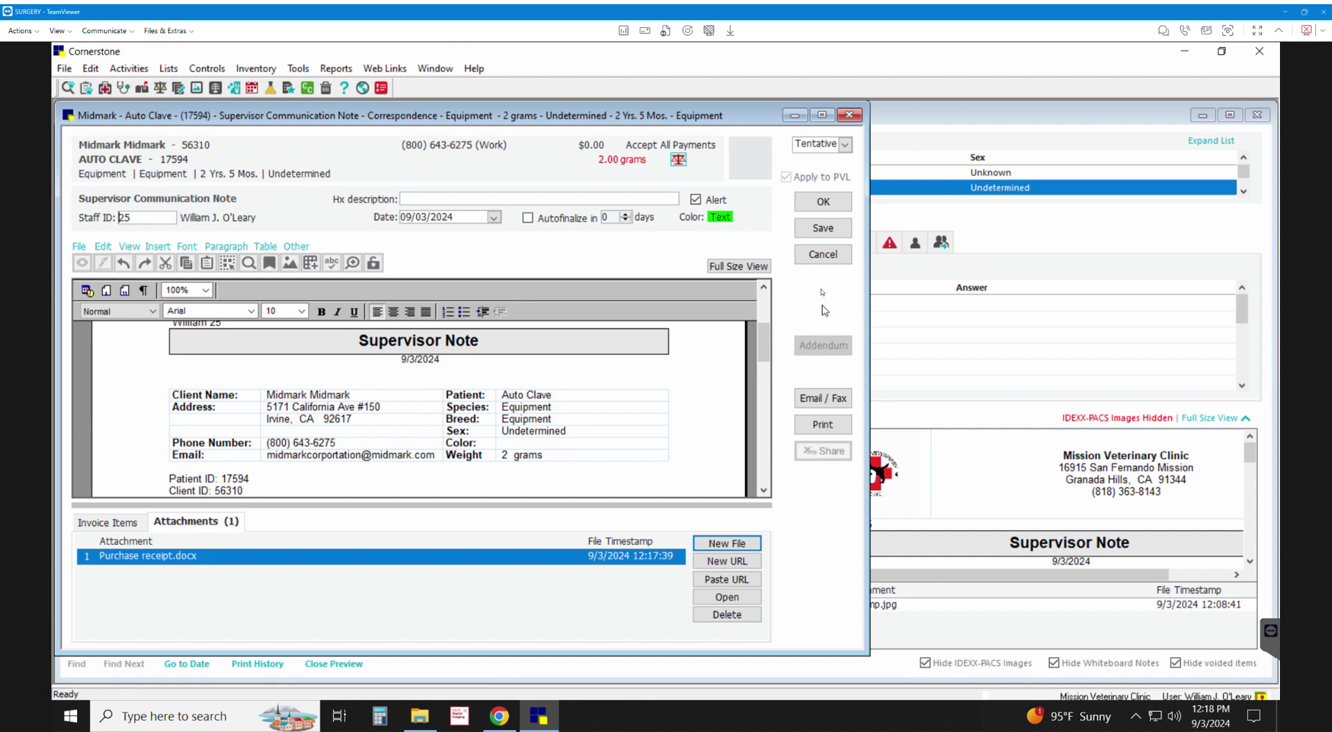
pyautogui.click(819, 206)
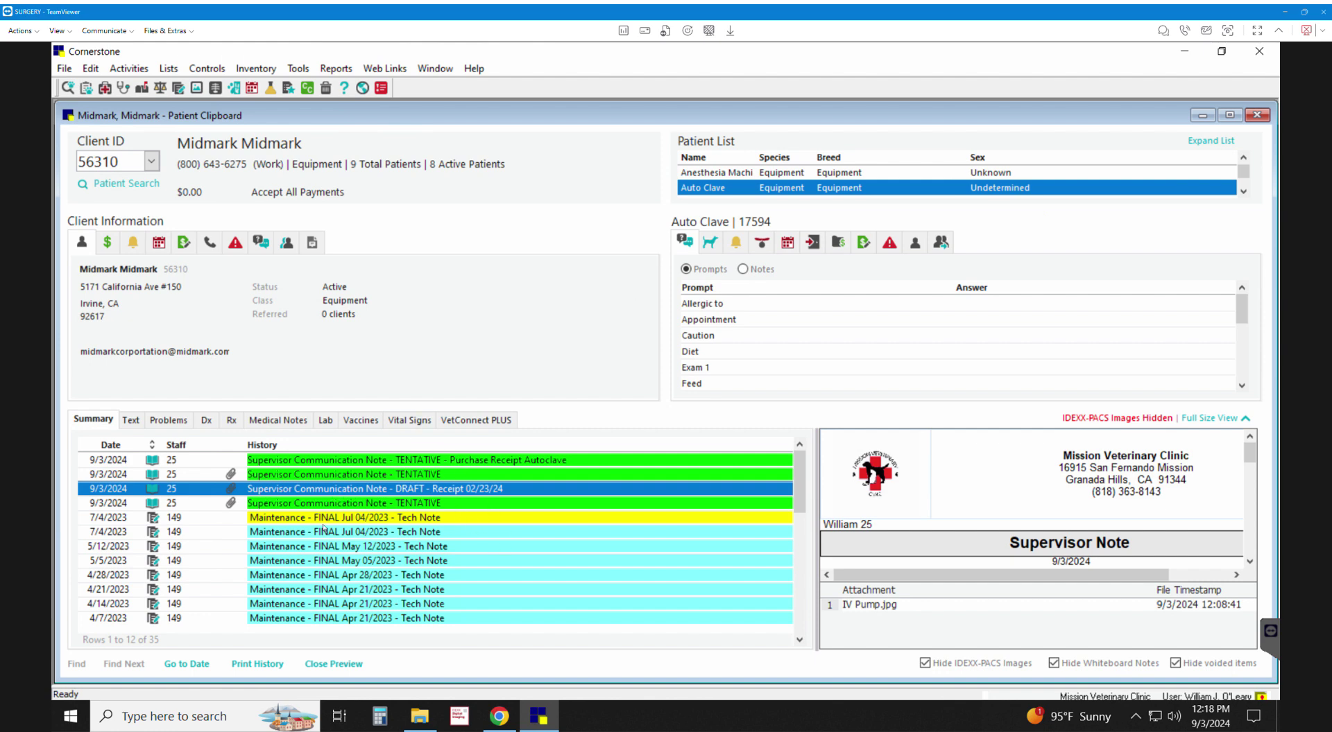
pyautogui.click(321, 519)
pyautogui.click(380, 493)
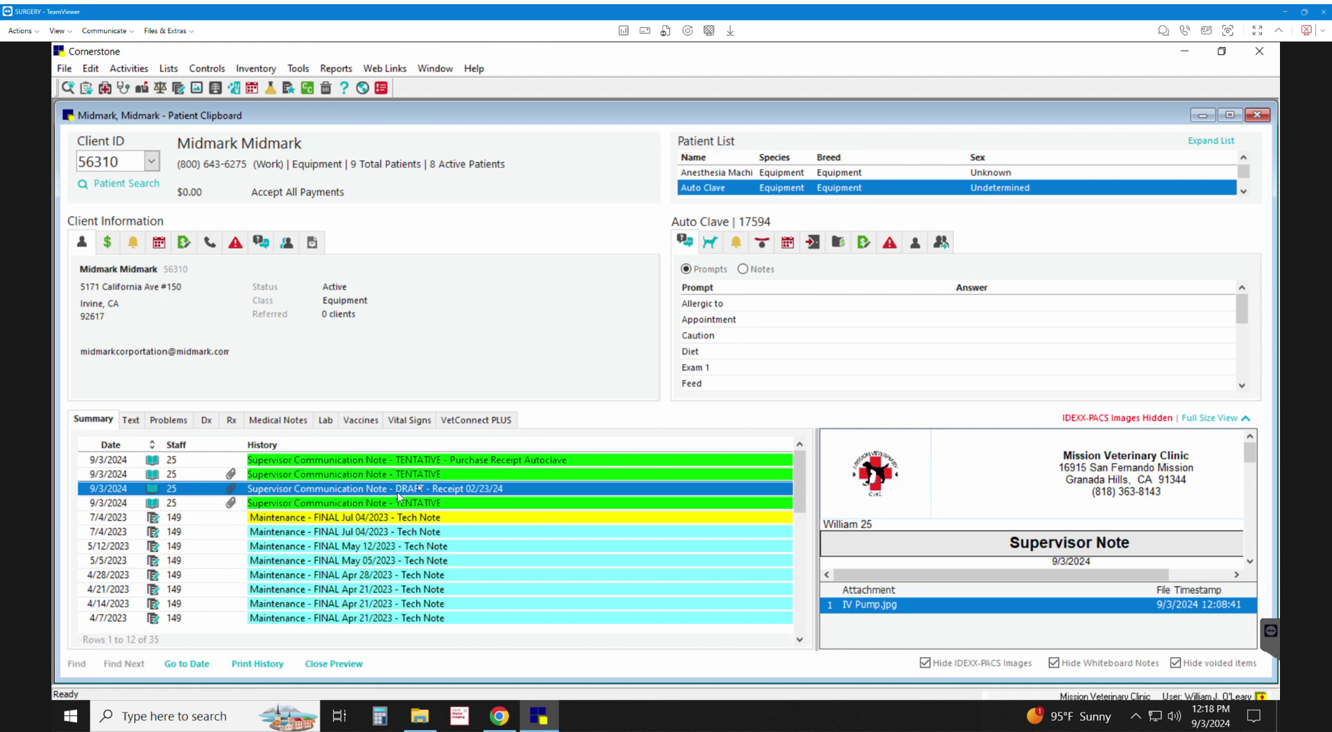
# Create a further Supervisor Communication Note for Auto Clave, dismissing the patient alert, entering the staff ID and searching templates for "supervi".
pyautogui.rightClick(772, 192)
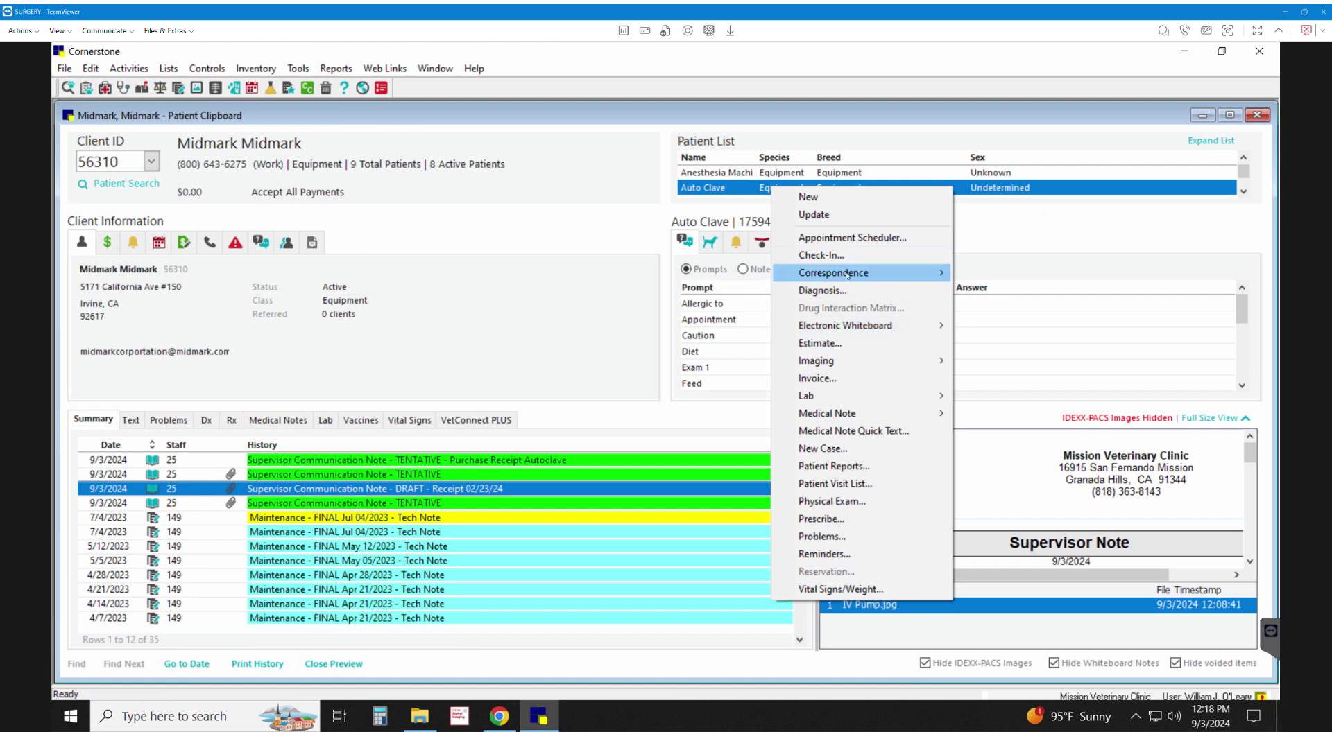
pyautogui.moveTo(876, 276)
pyautogui.click(1000, 274)
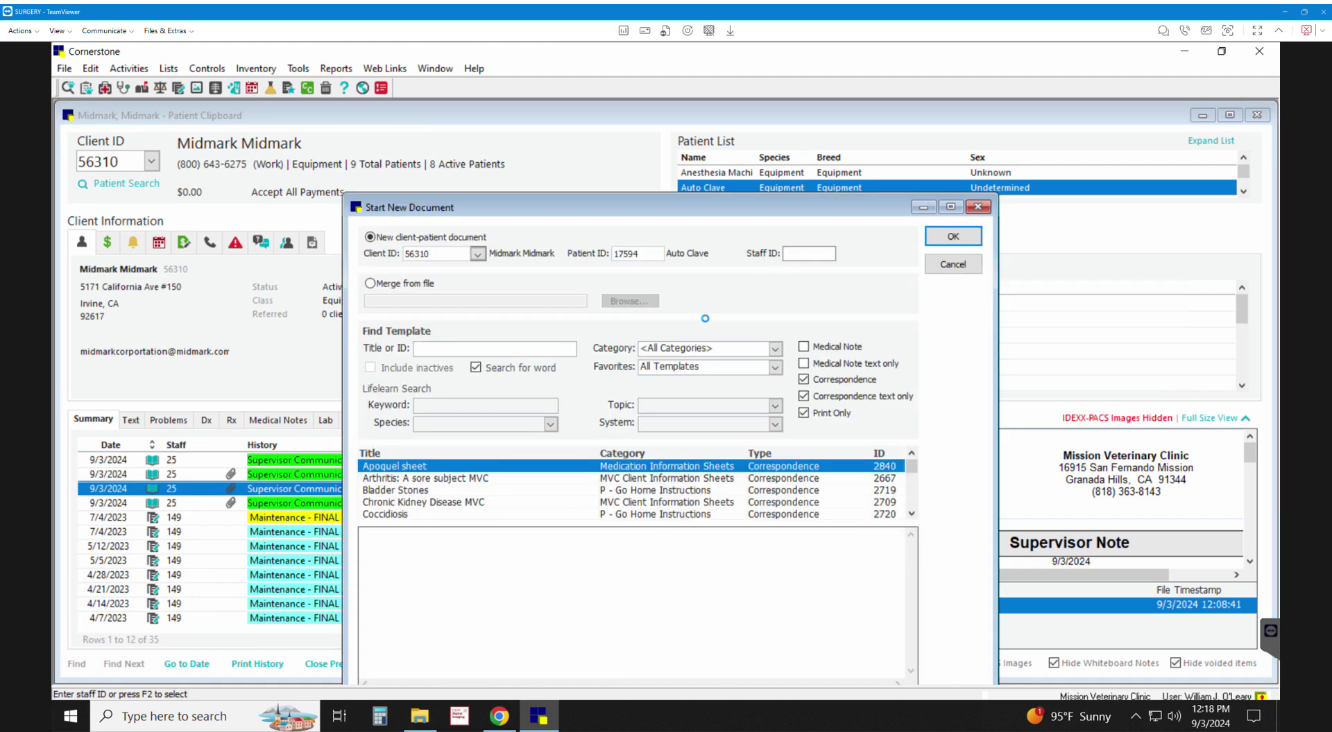
pyautogui.press('Return')
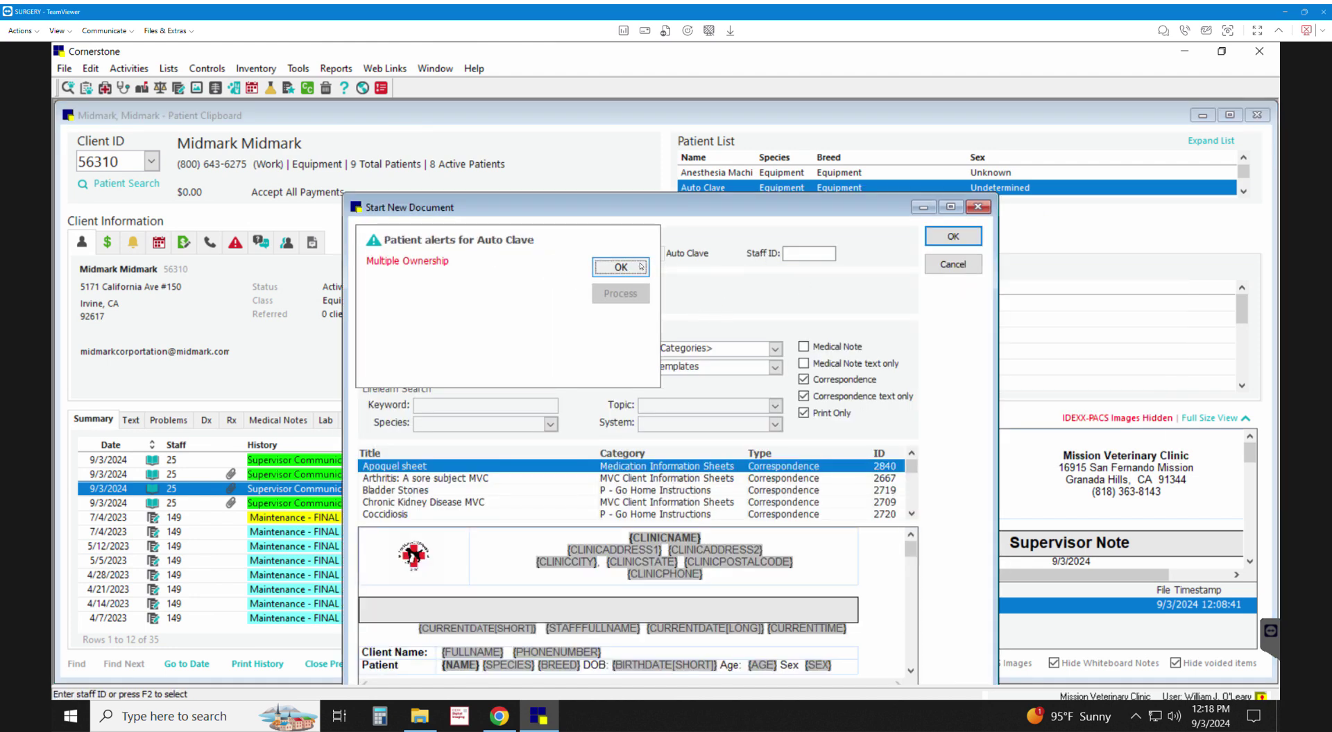
pyautogui.press('Return')
pyautogui.write('25')
pyautogui.press('Tab')
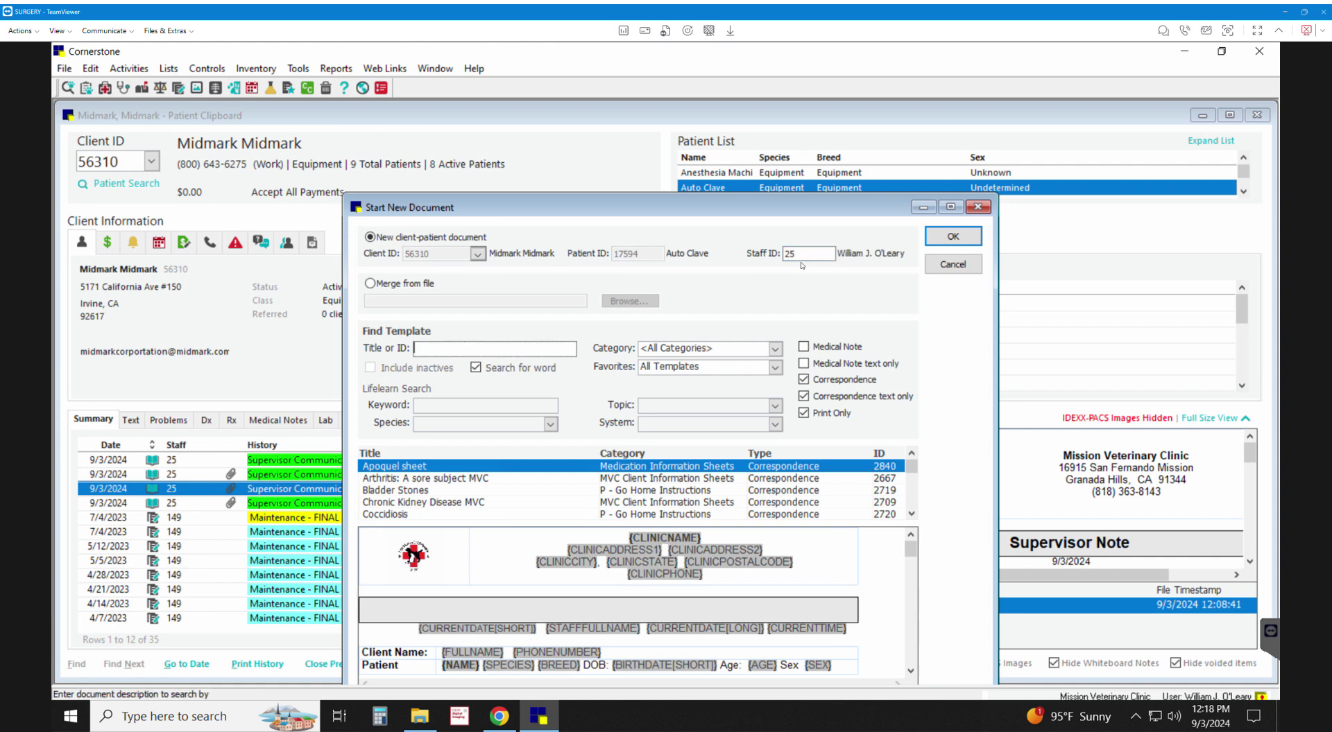
pyautogui.write('supervi')
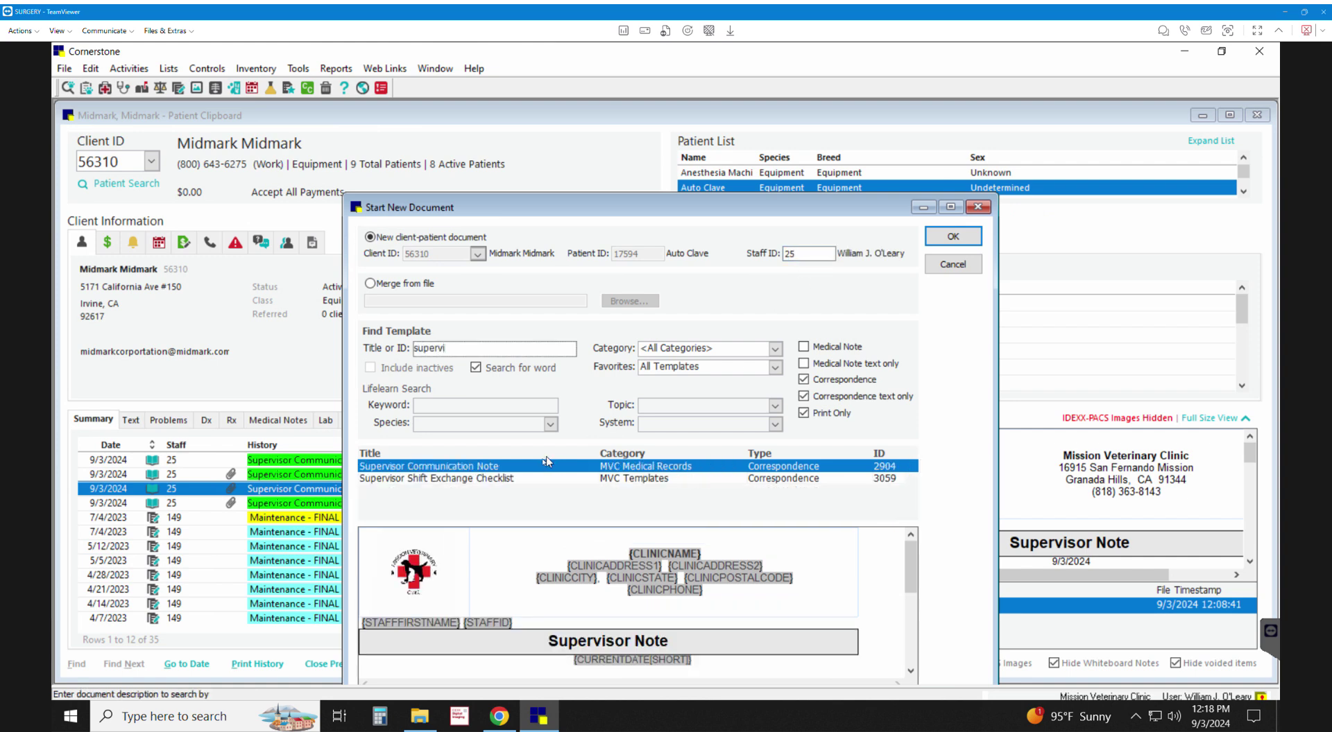
pyautogui.click(539, 471)
pyautogui.doubleClick(538, 468)
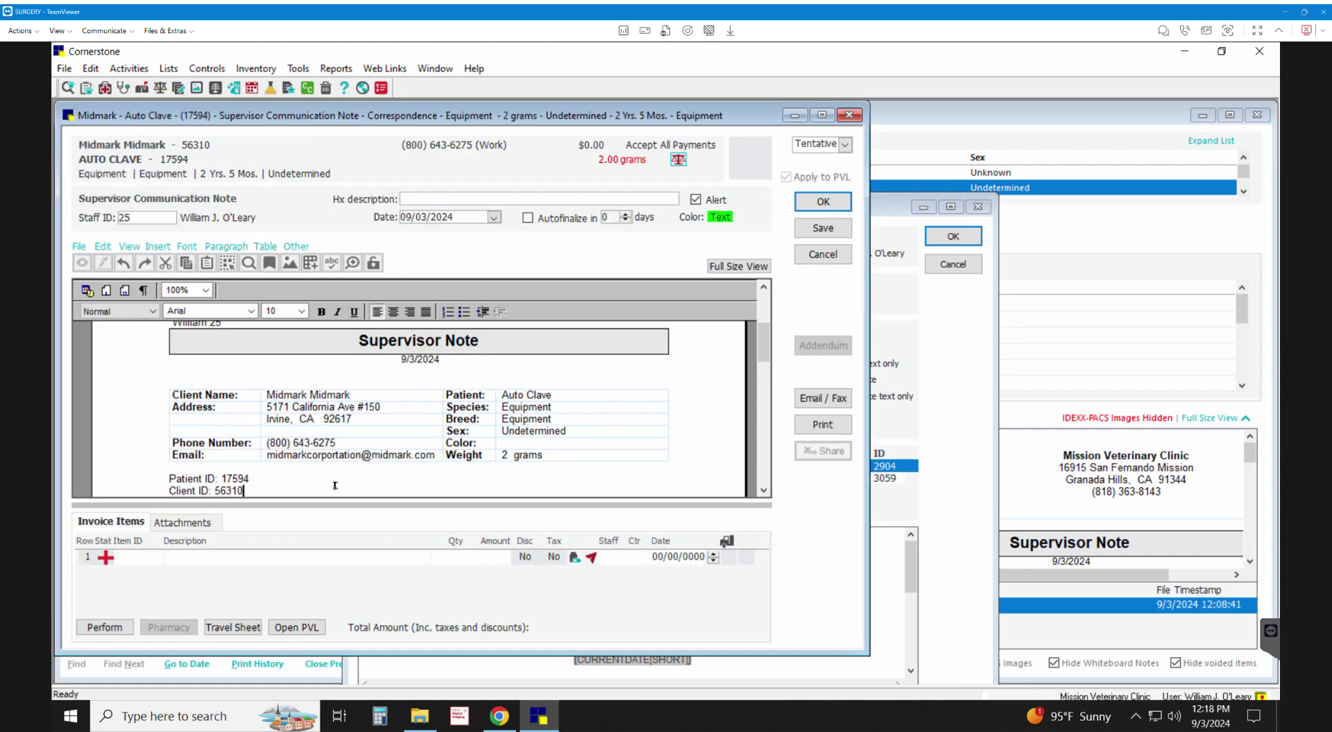
# Search Windows for This PC and open the Downloads folder to find the autoclave maintenance document.
pyautogui.click(199, 722)
pyautogui.write('this')
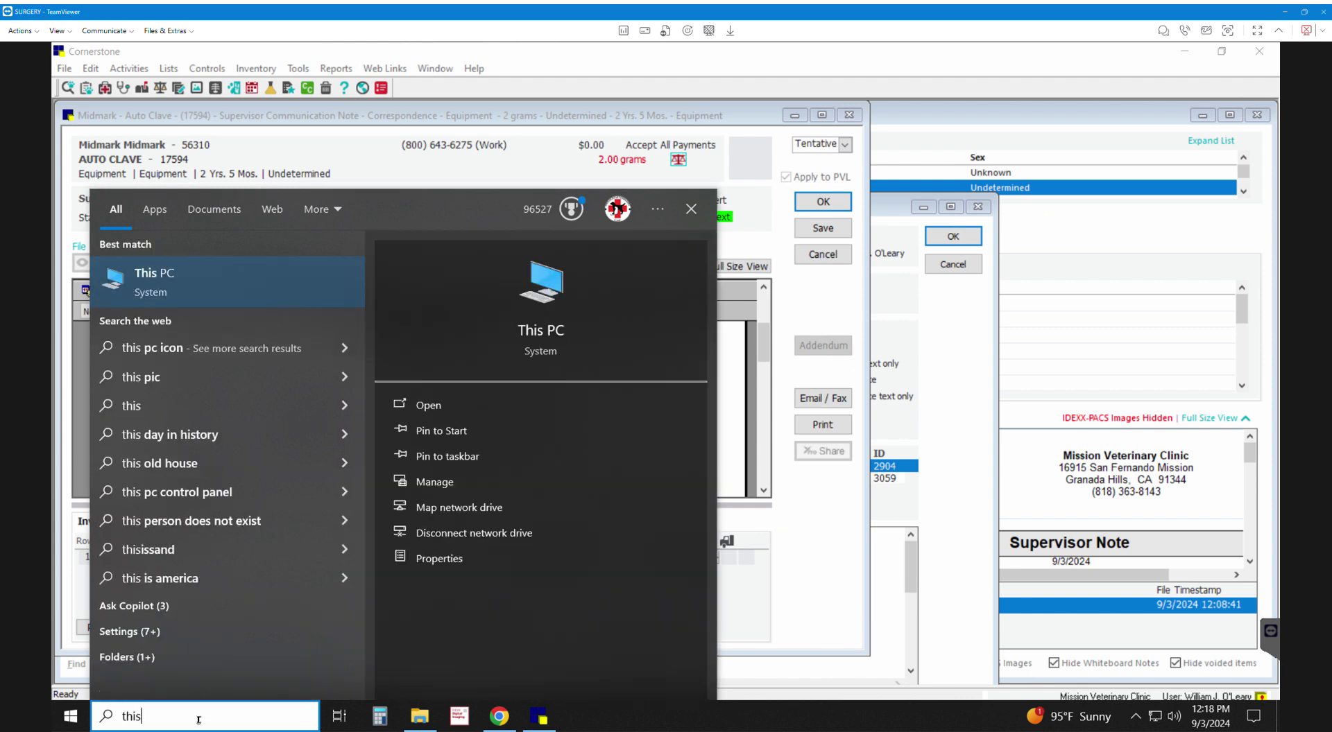
pyautogui.click(149, 300)
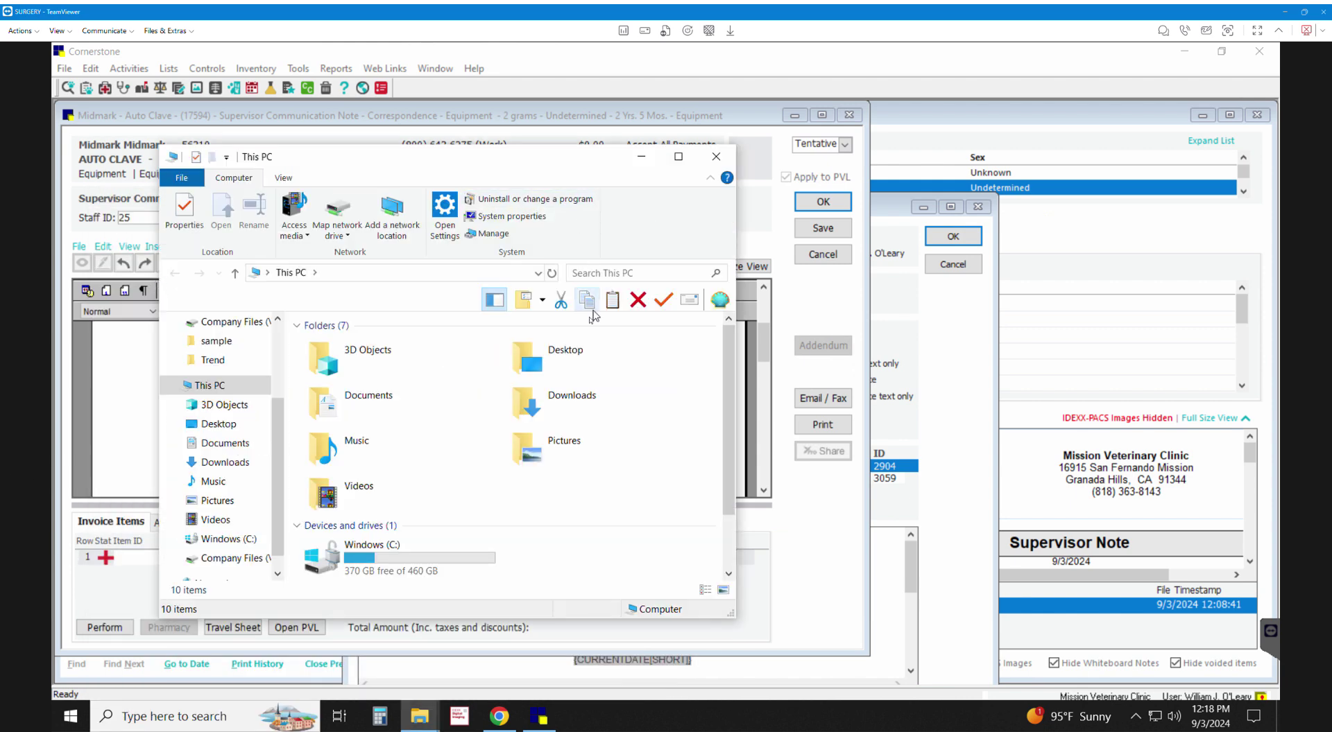
pyautogui.scroll(-2, 388, 444)
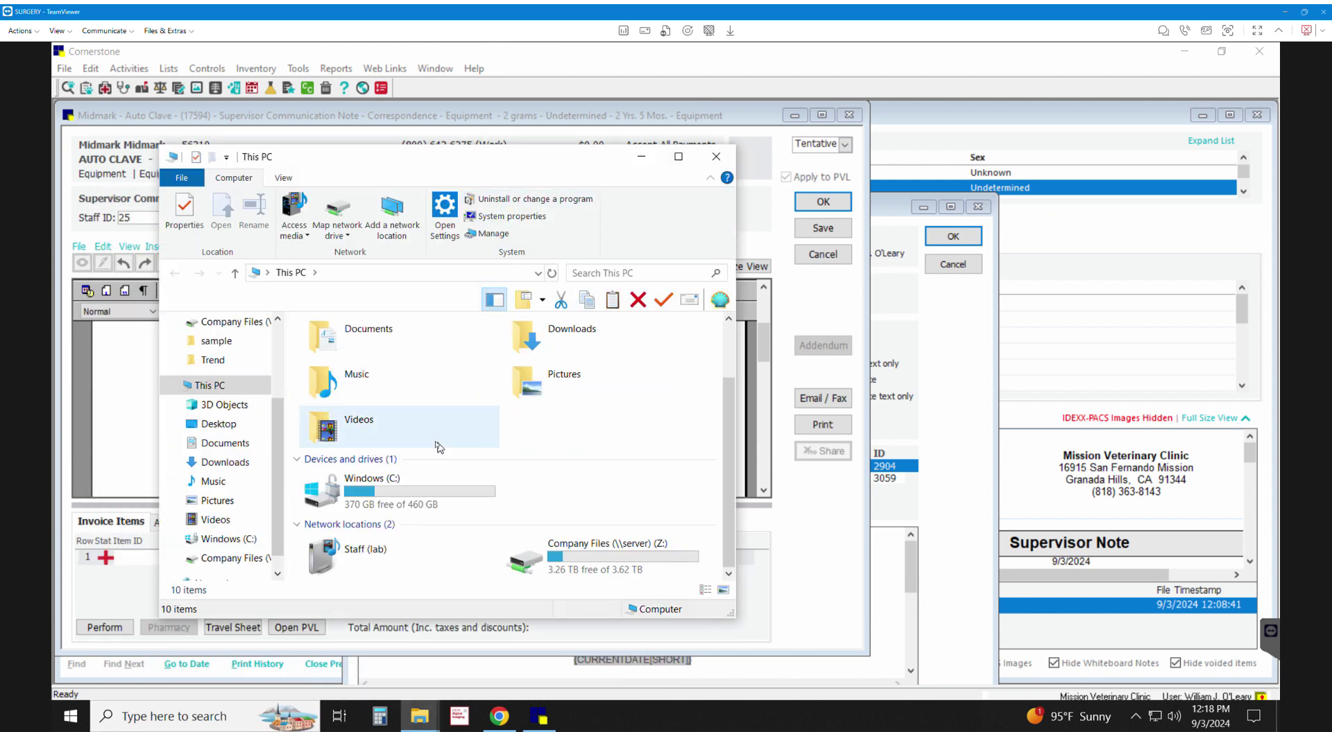
pyautogui.scroll(2, 430, 443)
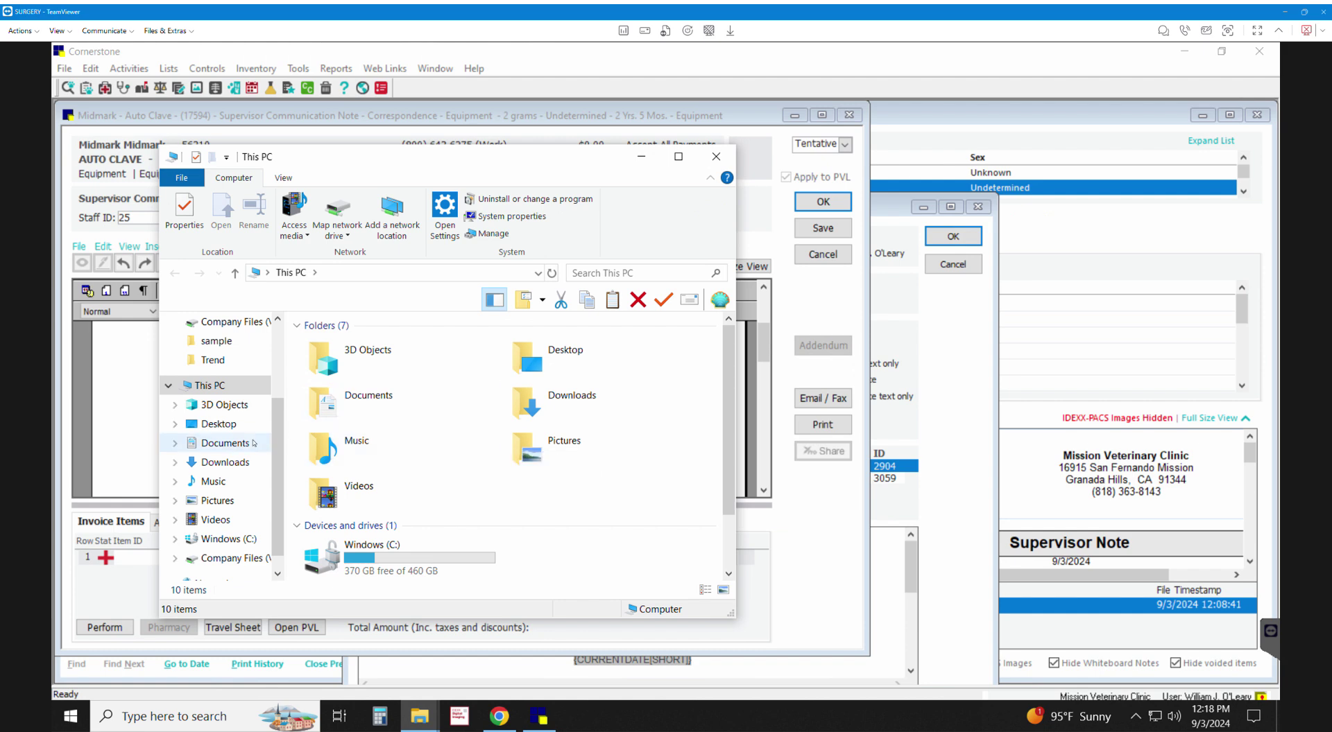
pyautogui.click(221, 424)
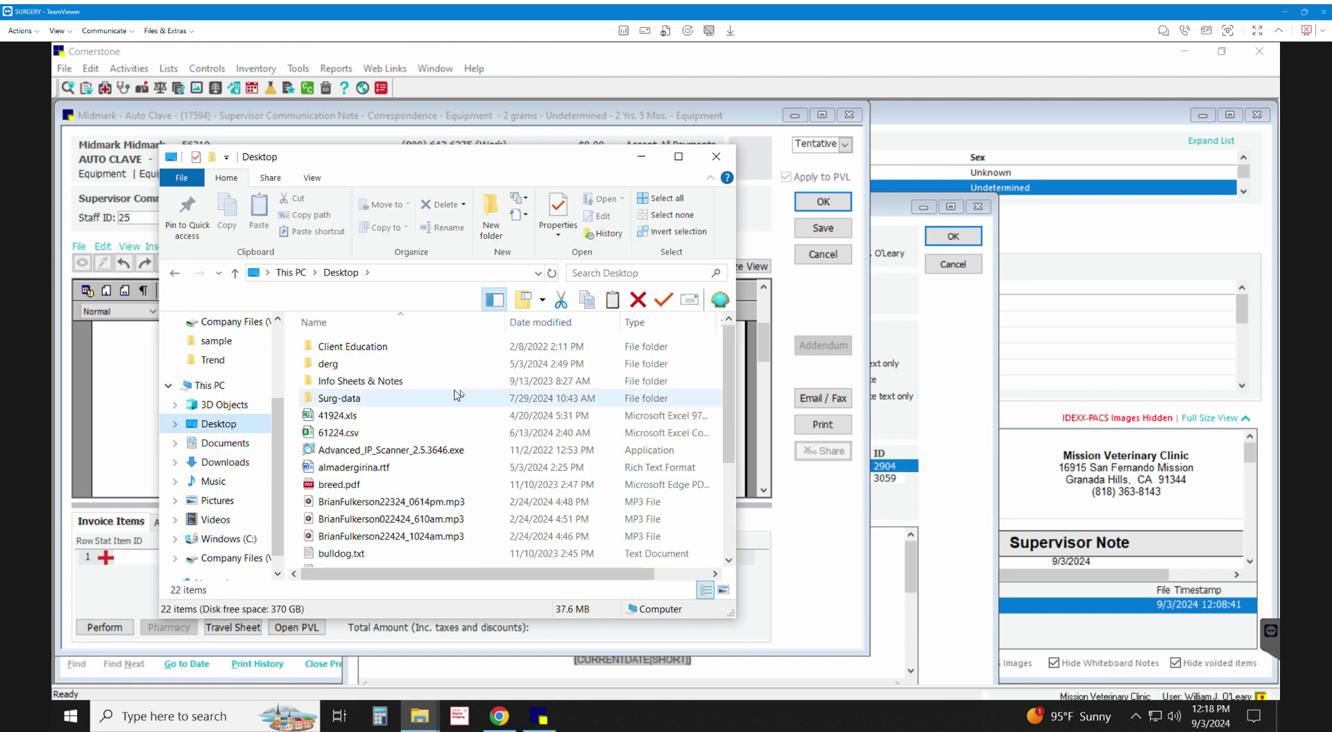
pyautogui.scroll(-4, 413, 407)
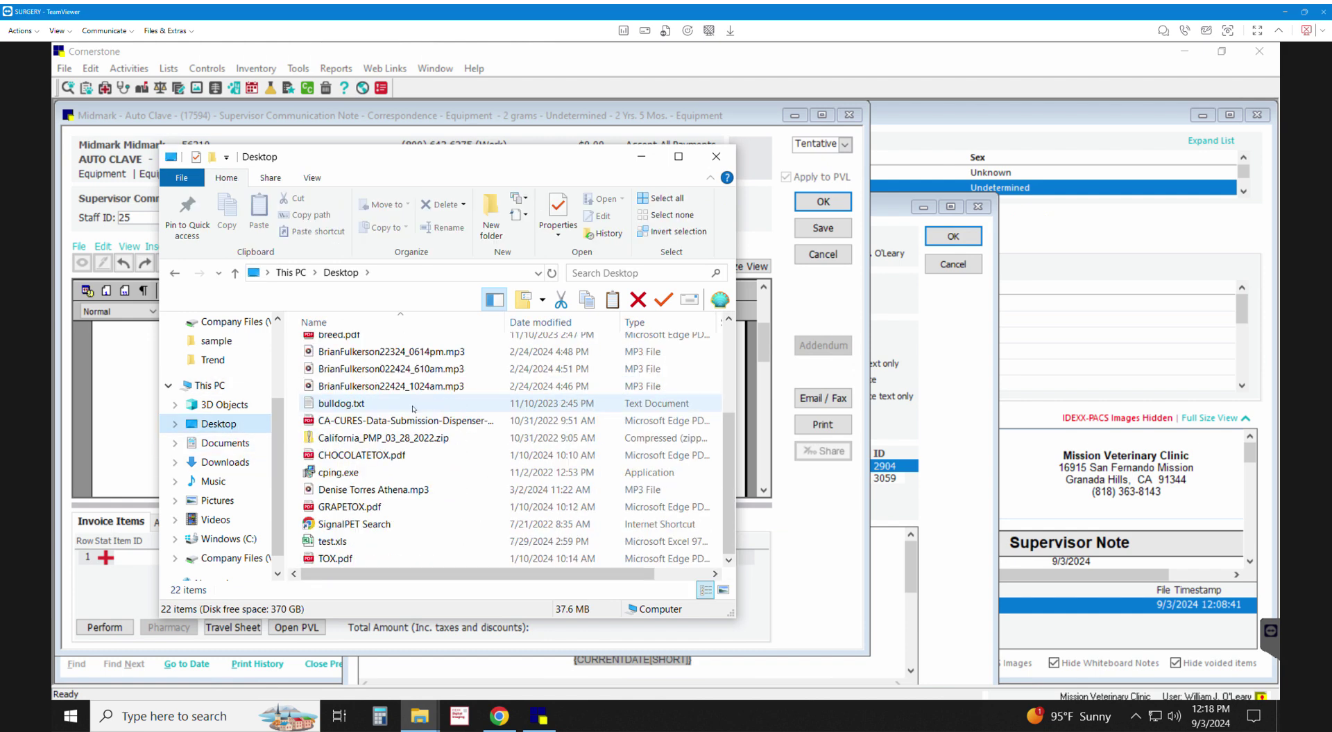
pyautogui.scroll(4, 414, 408)
pyautogui.click(224, 462)
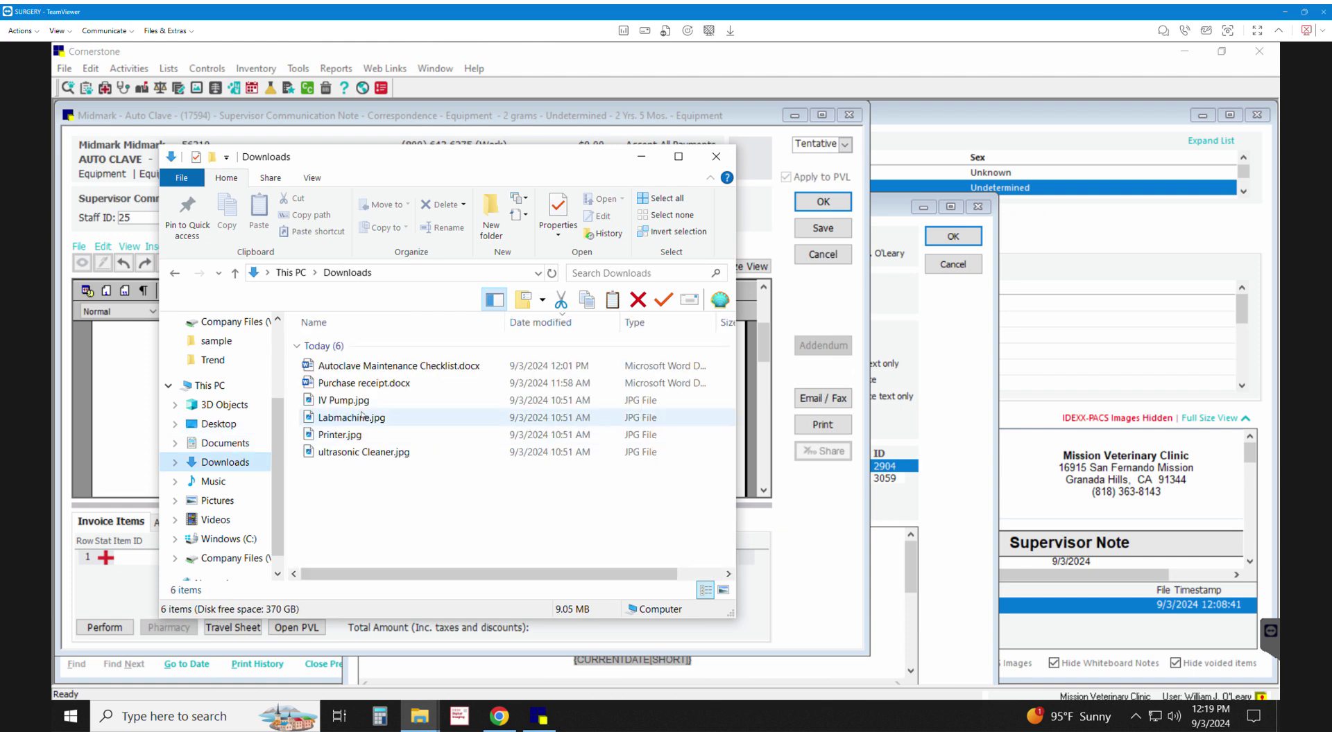
# Open Autoclave Maintenance Checklist.docx in Word, copy its entire text, and minimize the document.
pyautogui.click(399, 372)
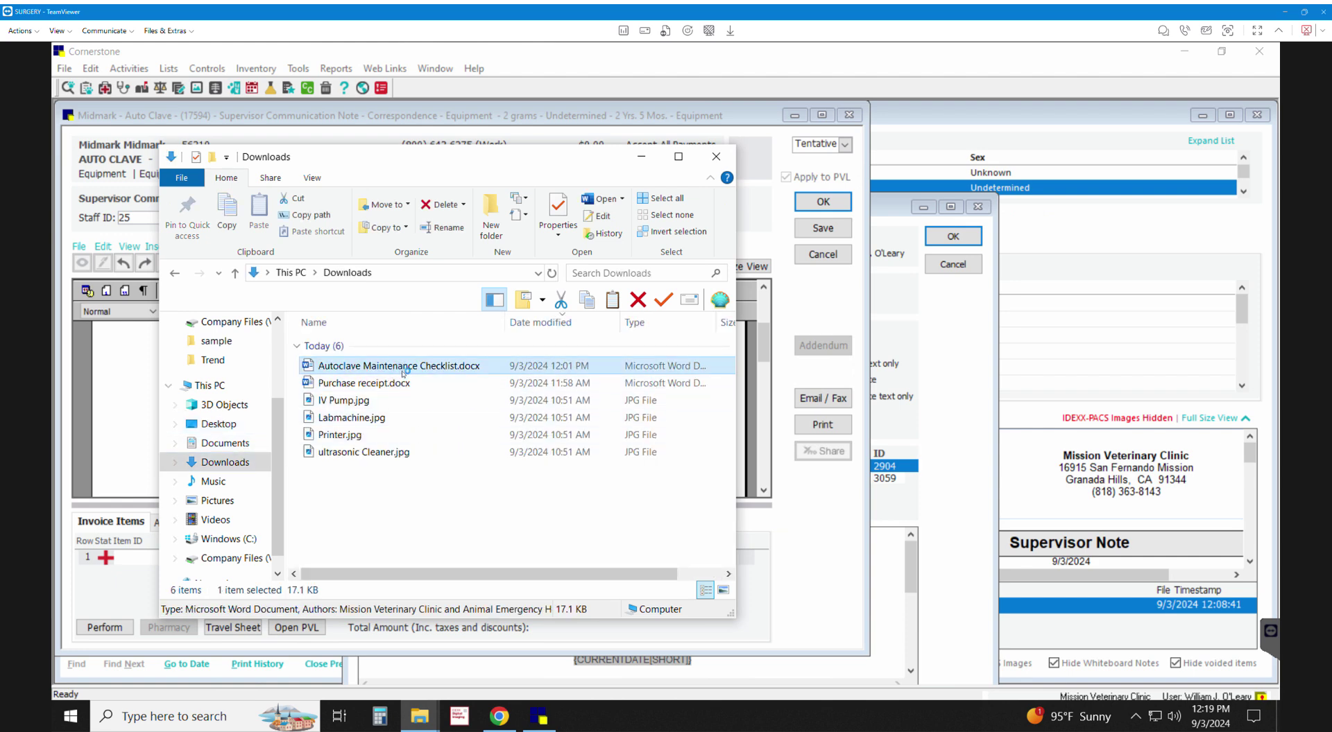
pyautogui.doubleClick(405, 373)
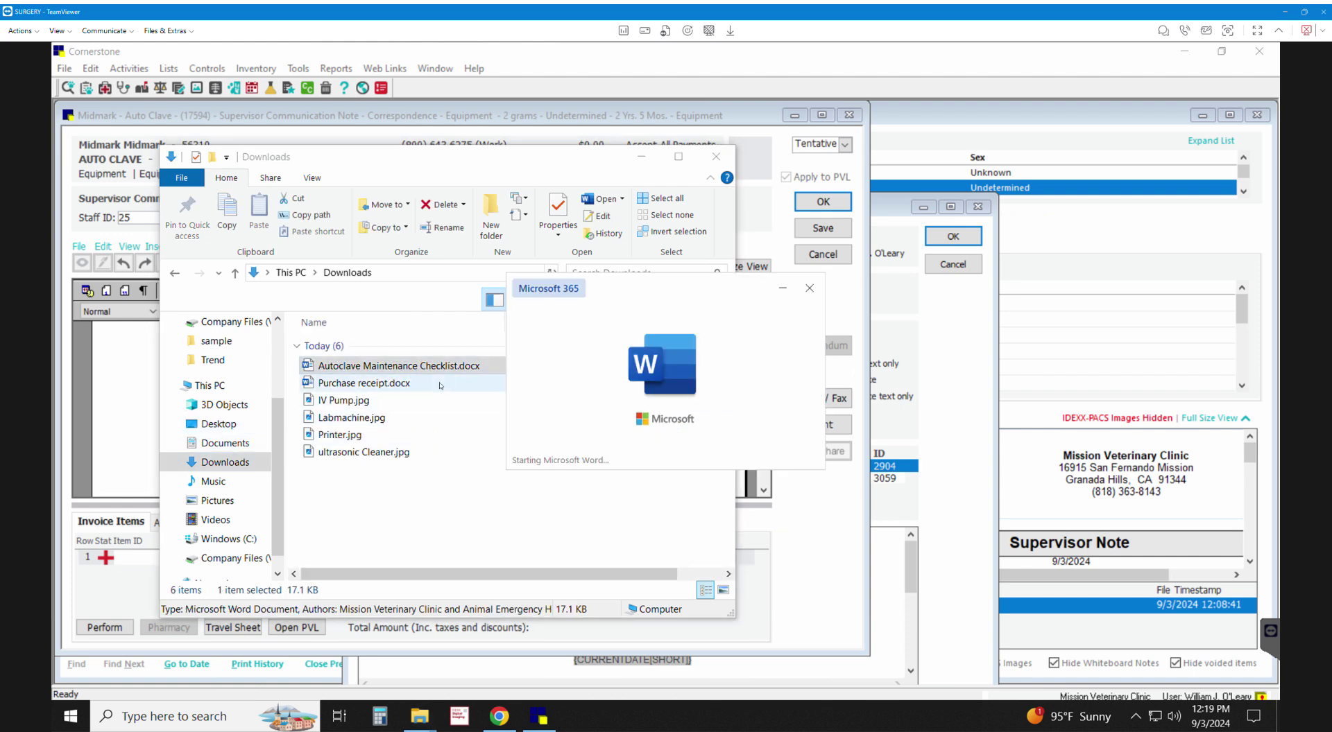
pyautogui.scroll(-8, 665, 452)
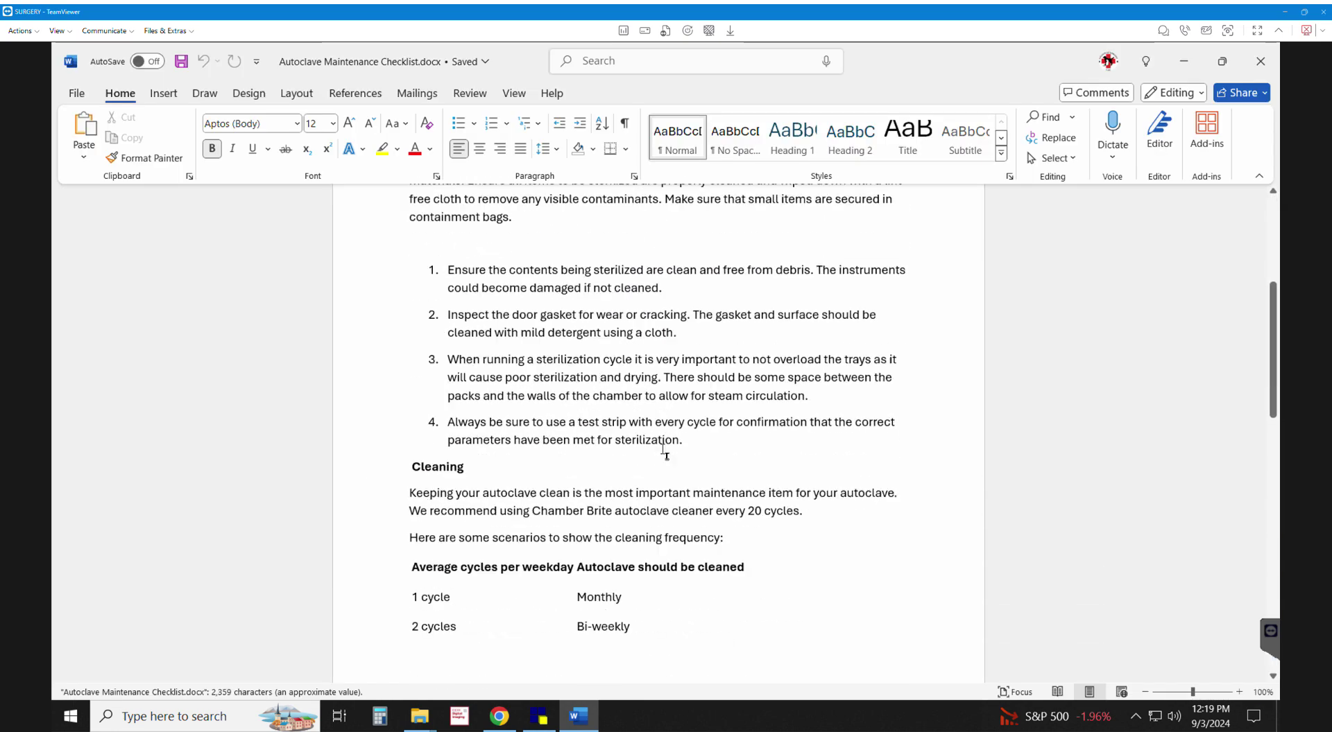
pyautogui.scroll(-15, 664, 452)
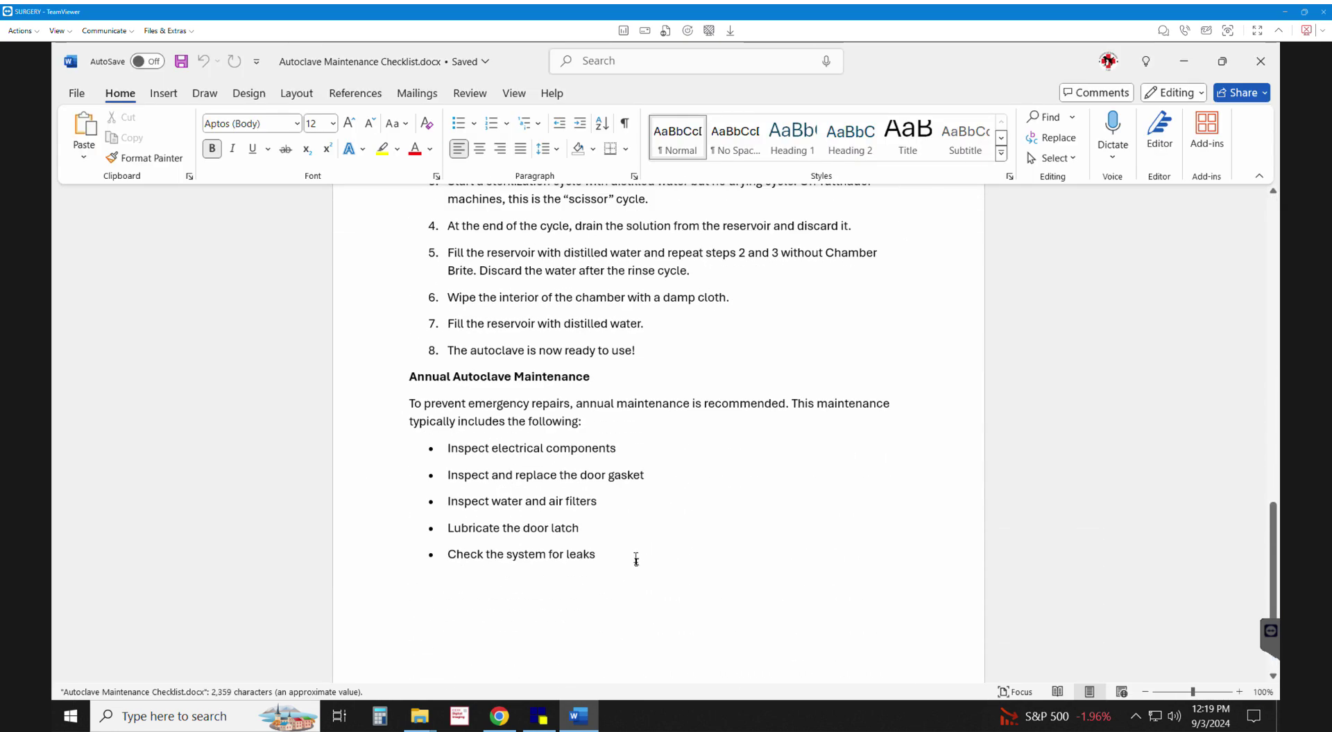
pyautogui.moveTo(636, 559); pyautogui.dragTo(436, 91)
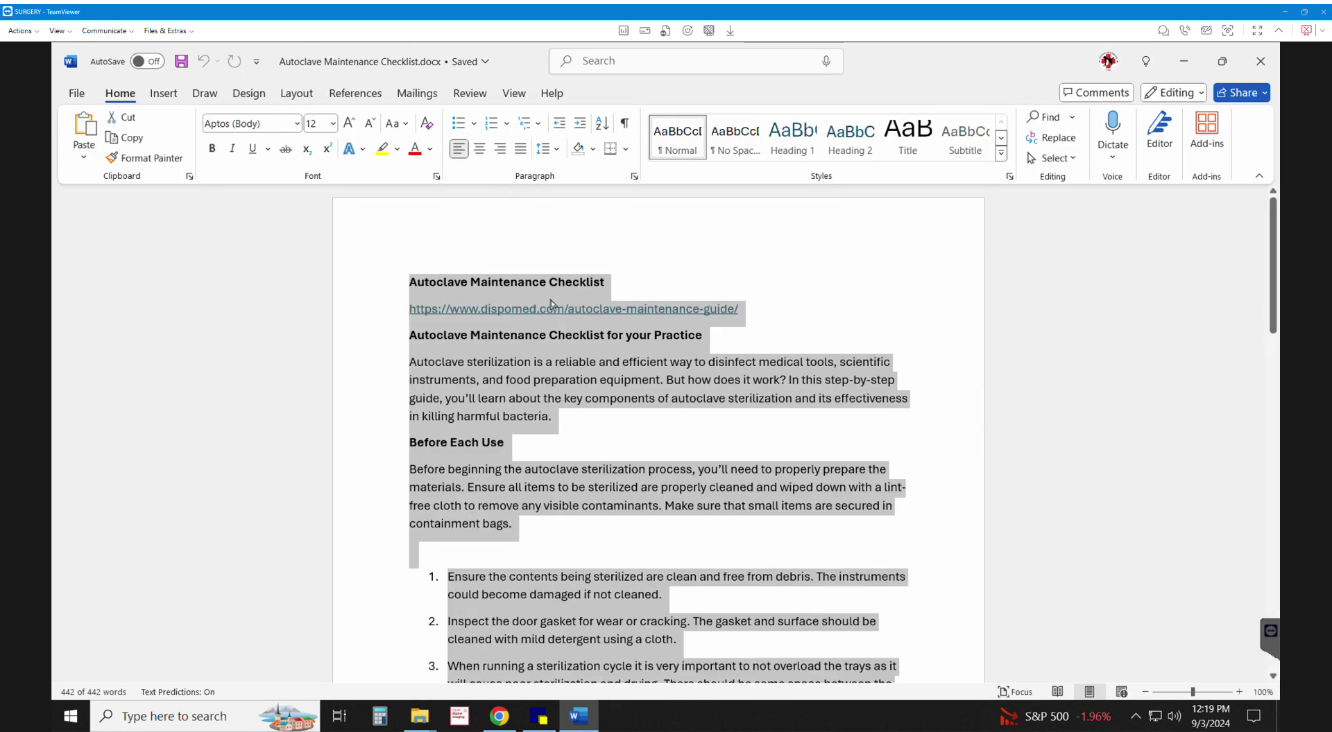
pyautogui.rightClick(551, 304)
pyautogui.click(608, 373)
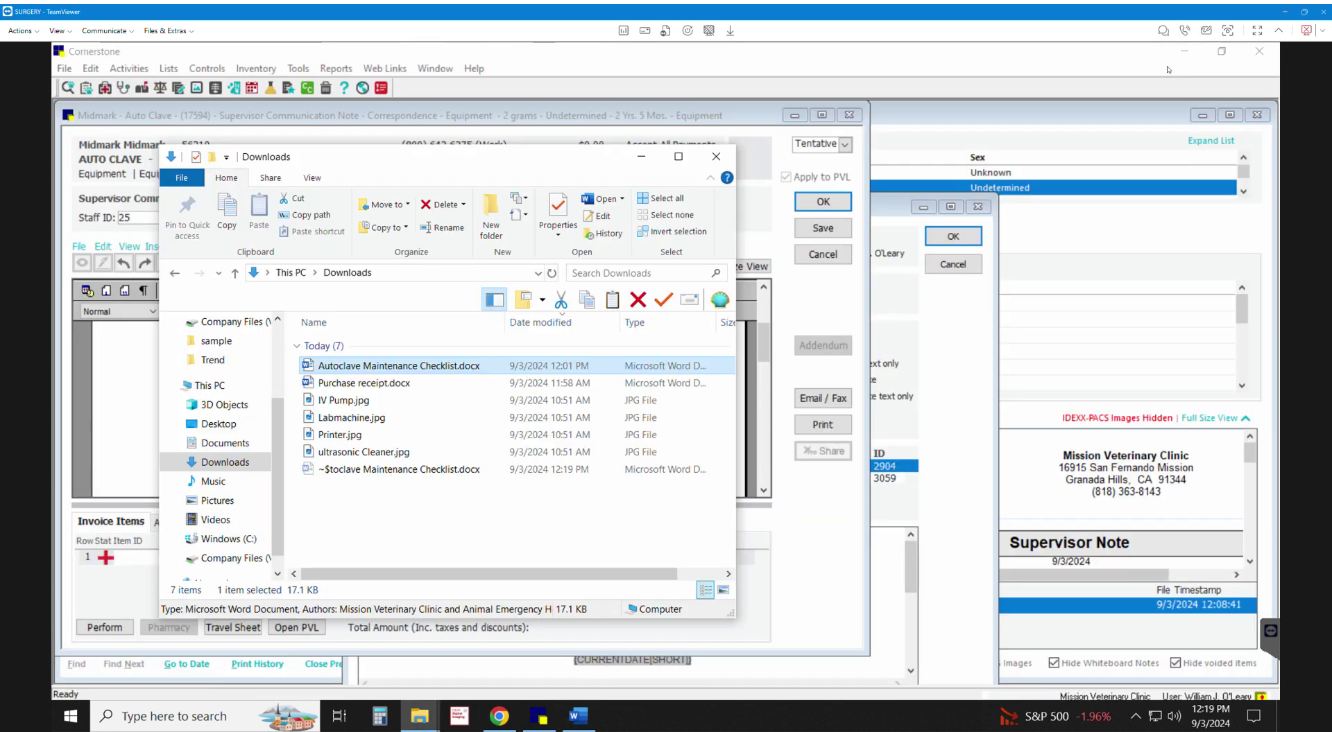
pyautogui.click(1183, 61)
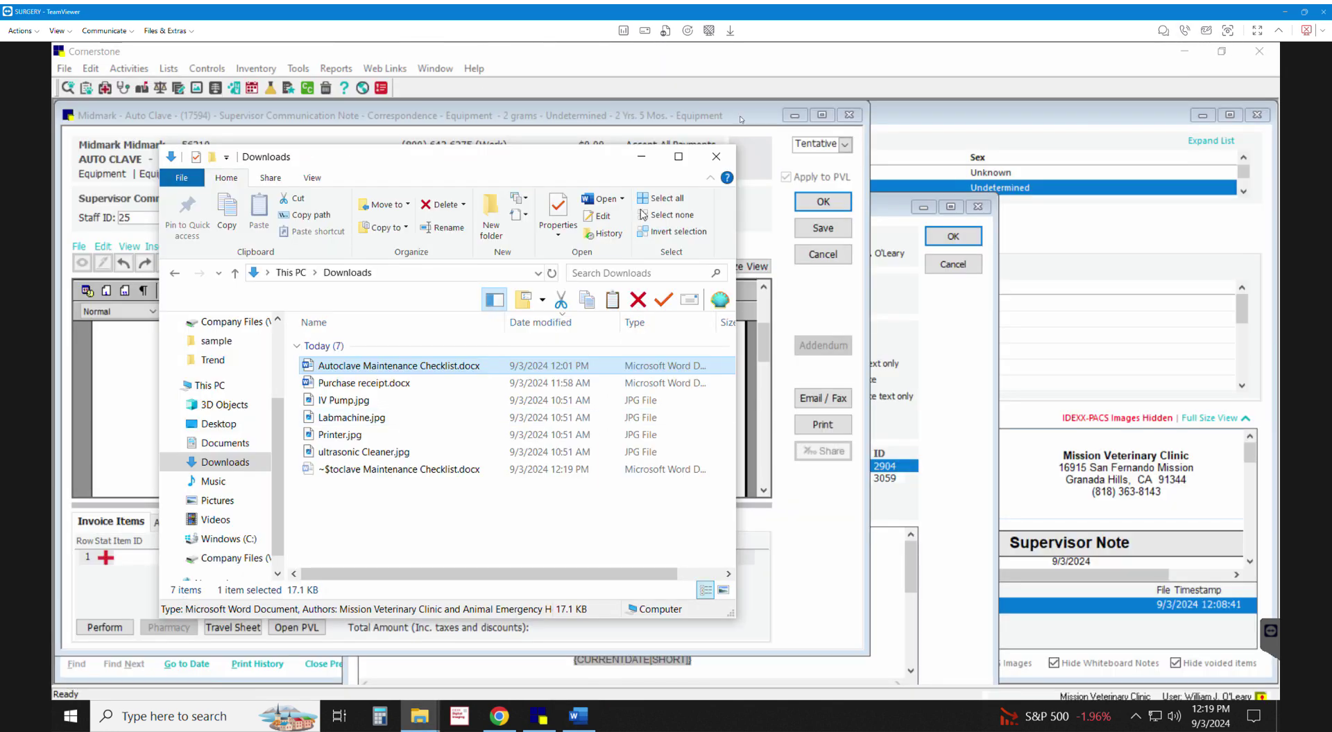
# Minimize the Downloads window and paste the copied maintenance checklist into the Auto Clave note below the Client ID line.
pyautogui.click(654, 159)
pyautogui.scroll(-5, 283, 439)
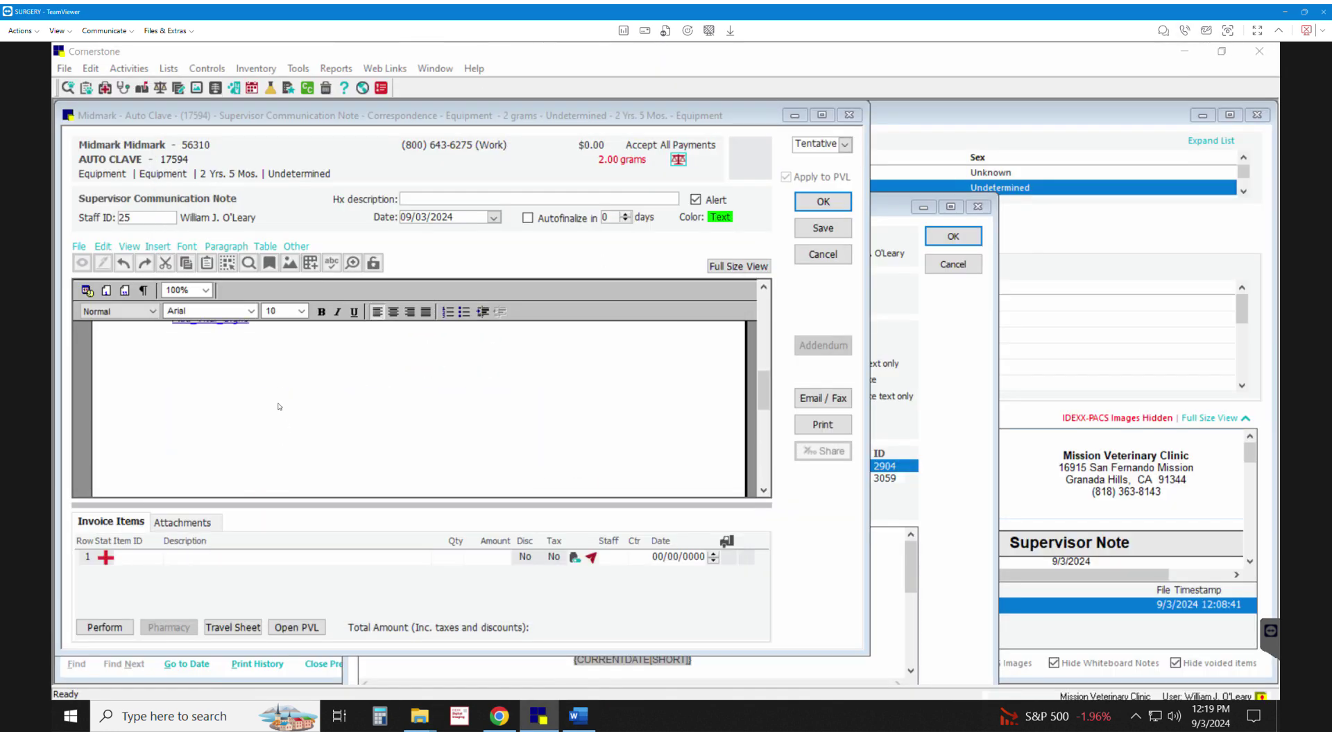
pyautogui.scroll(6, 274, 430)
pyautogui.scroll(-3, 260, 416)
pyautogui.click(252, 400)
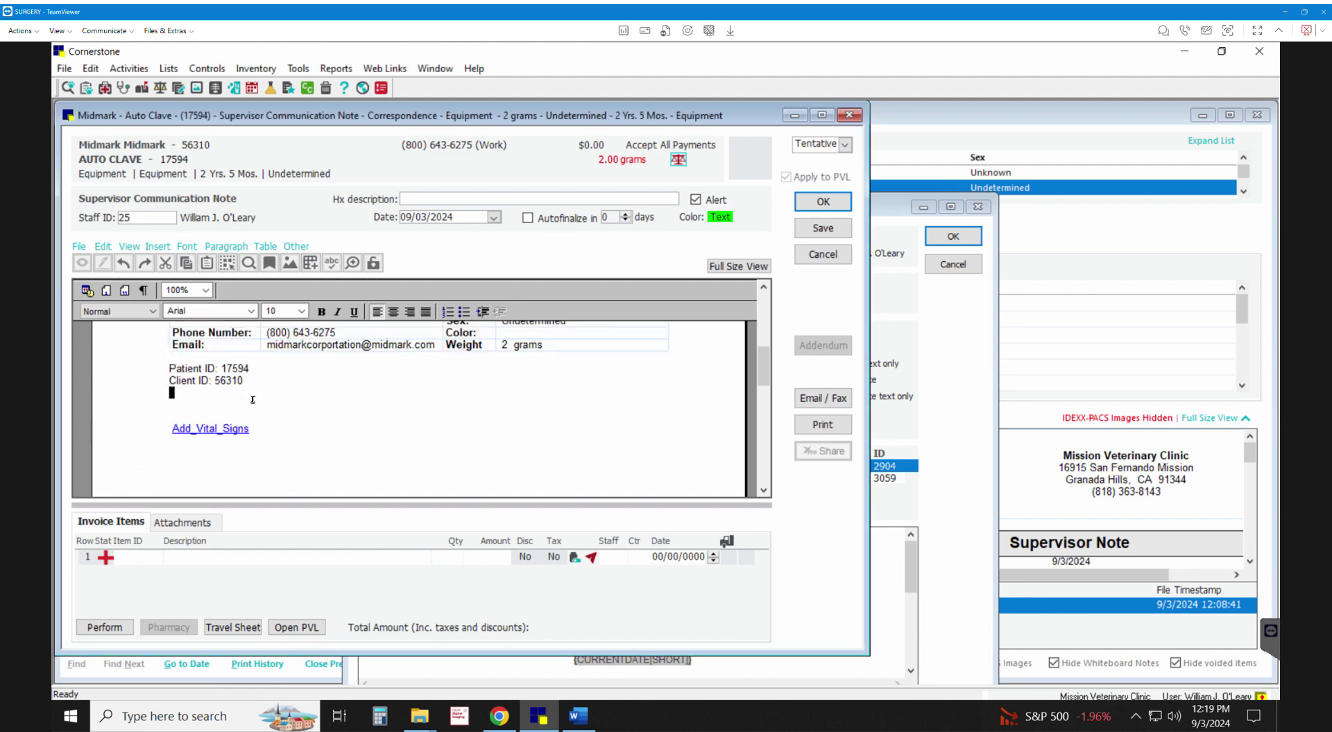
pyautogui.hotkey('ctrl', 'v')
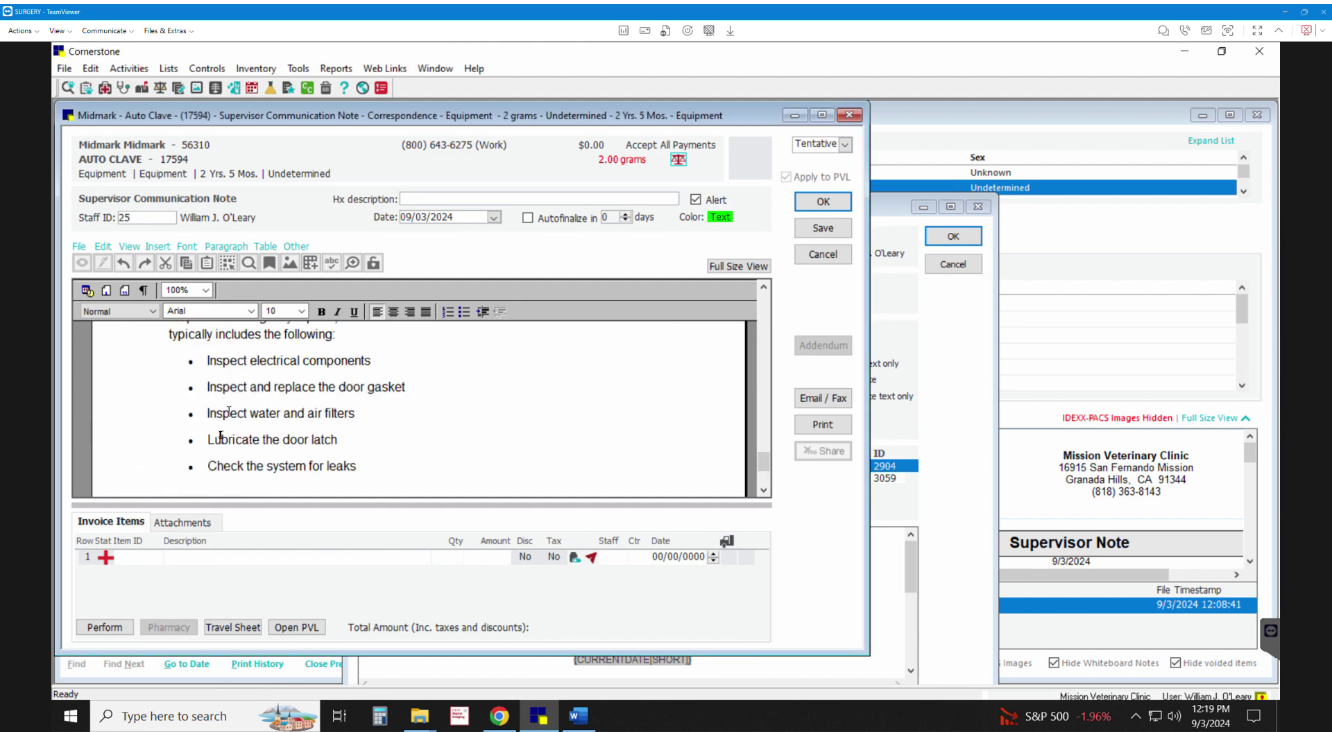
# Attach Autoclave Maintenance Checklist.docx from the Downloads folder to the Supervisor Communication Note.
pyautogui.click(186, 523)
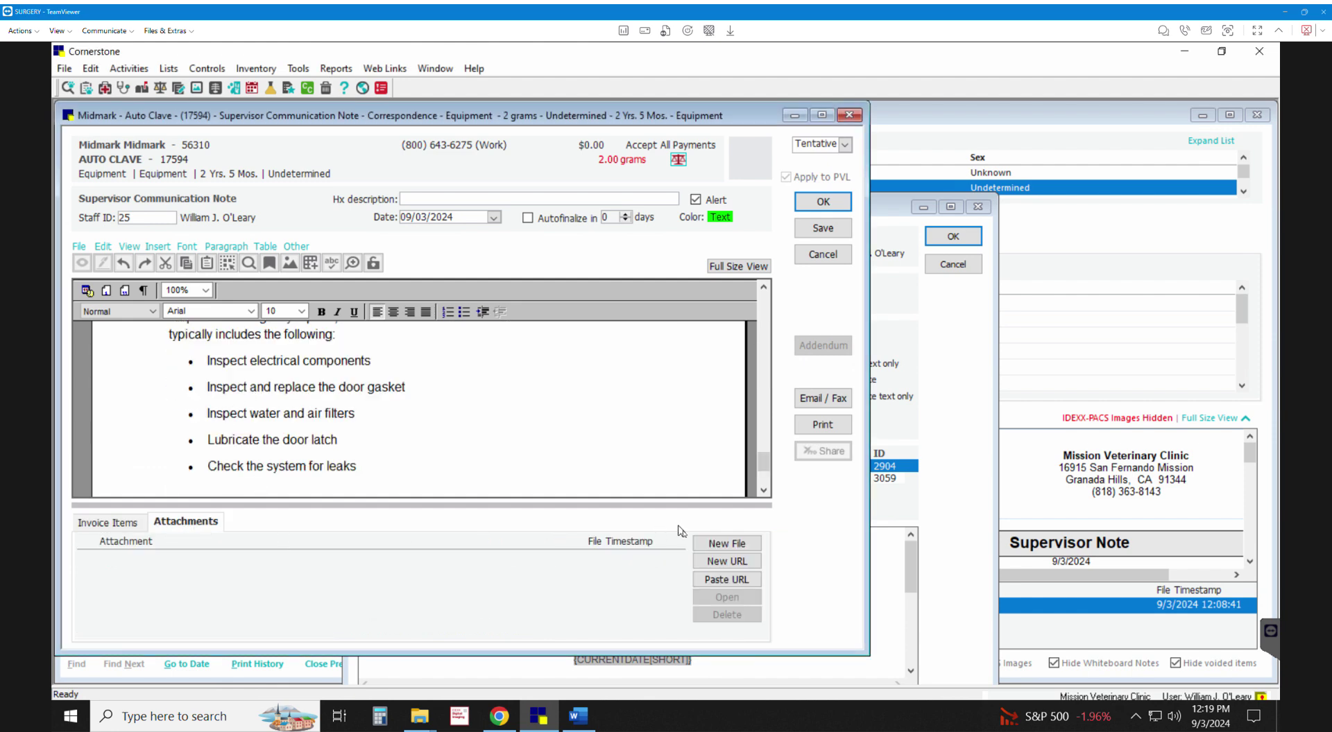
pyautogui.click(726, 543)
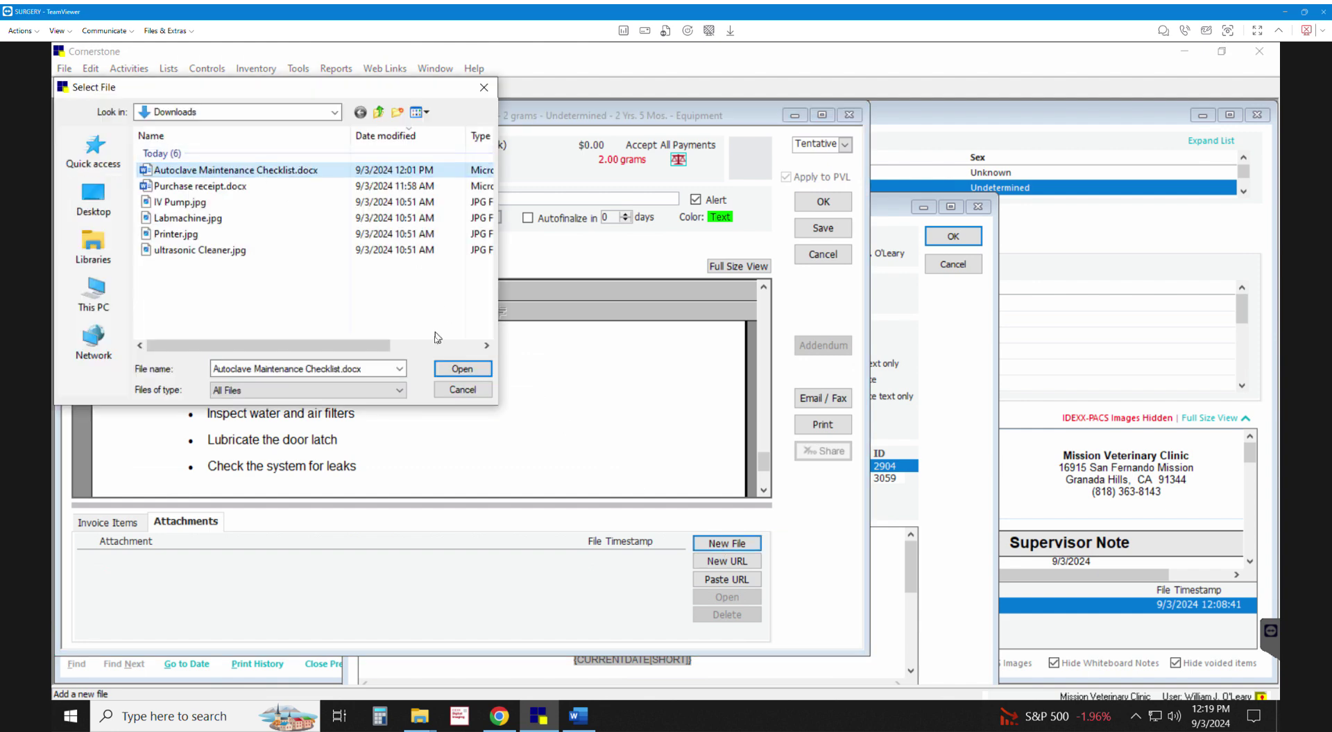
pyautogui.click(462, 369)
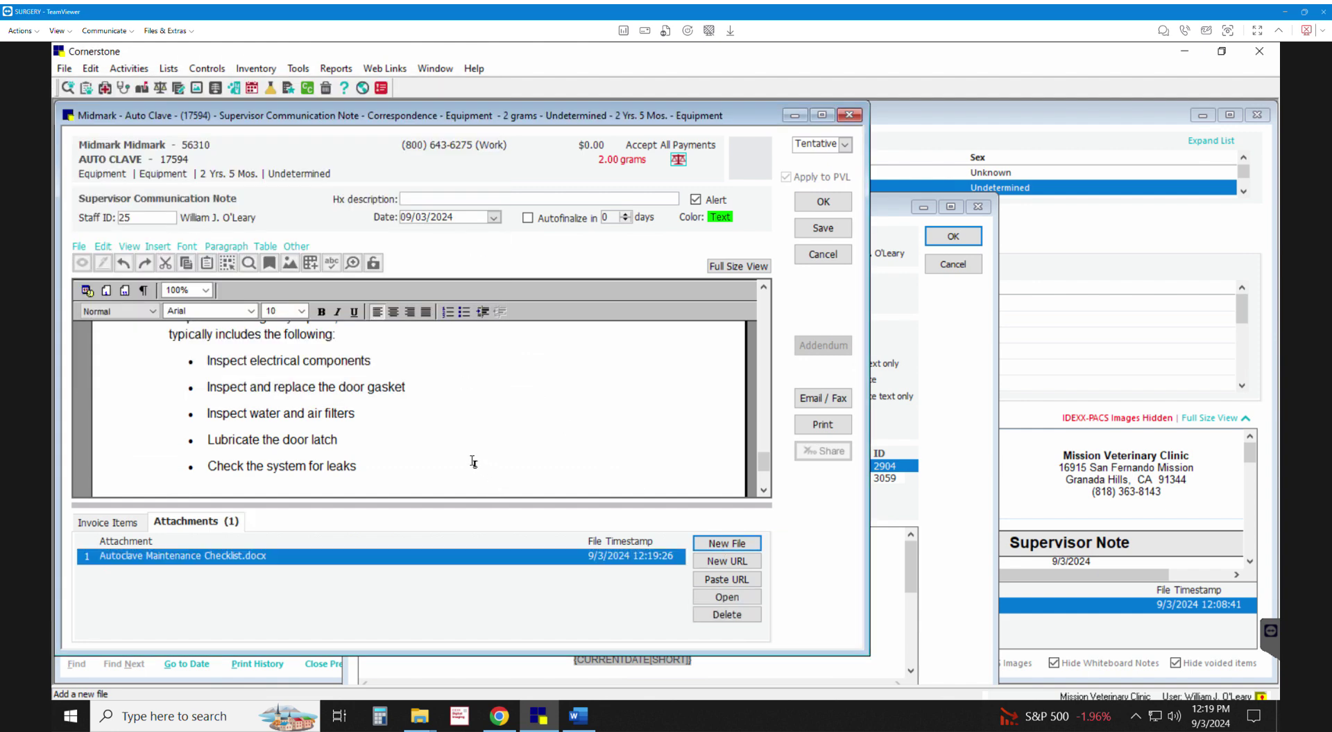
# Examine the pasted autoclave checklist in the note, from its heading through the Cleaning section's frequency table.
pyautogui.scroll(10, 473, 462)
pyautogui.scroll(-6, 428, 439)
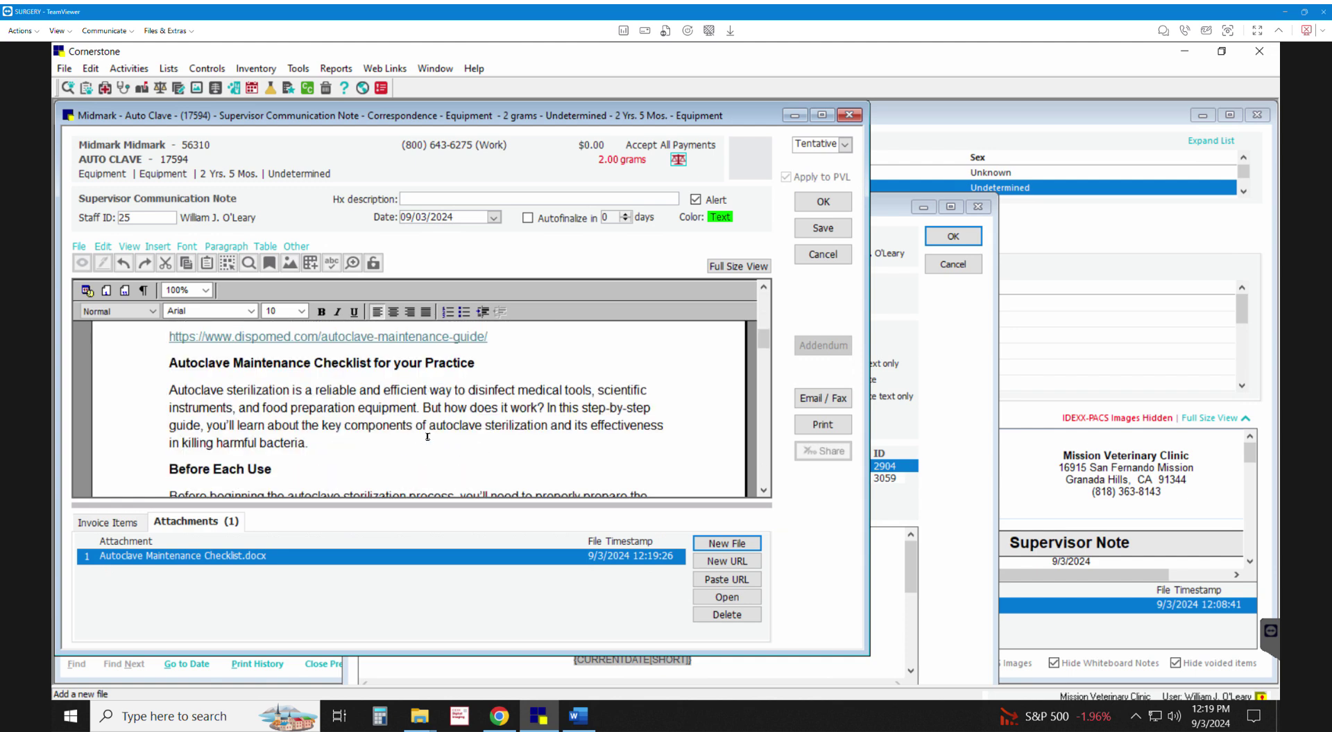
pyautogui.scroll(6, 428, 438)
pyautogui.scroll(-5, 427, 437)
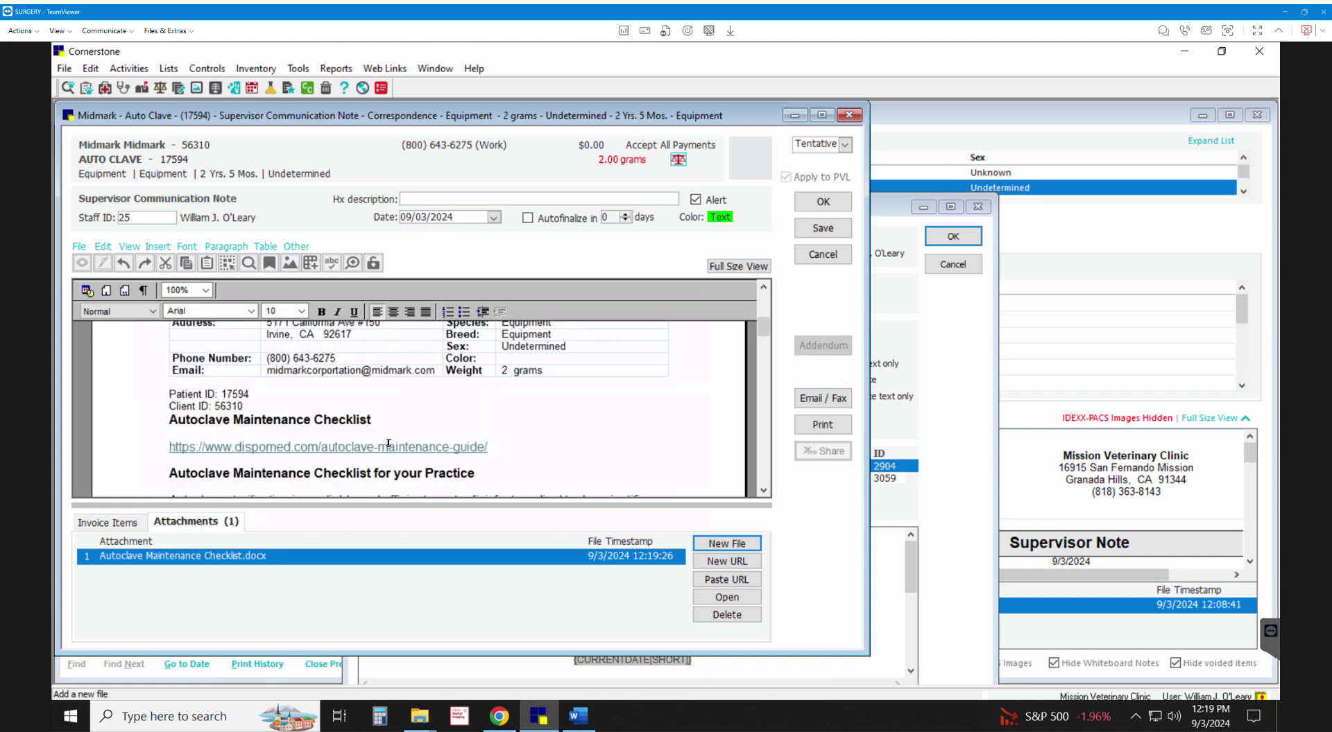
pyautogui.scroll(-5, 404, 439)
pyautogui.scroll(-6, 405, 438)
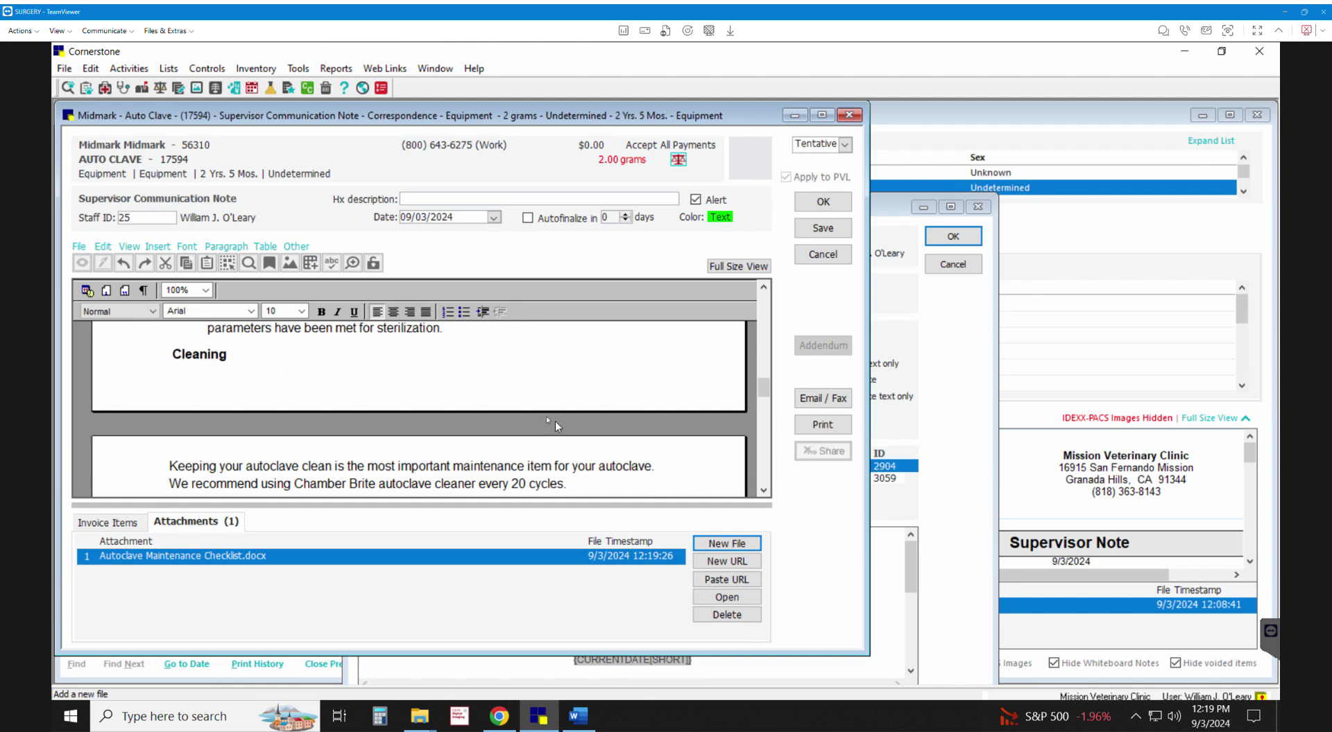
pyautogui.scroll(-5, 555, 422)
pyautogui.scroll(3, 547, 420)
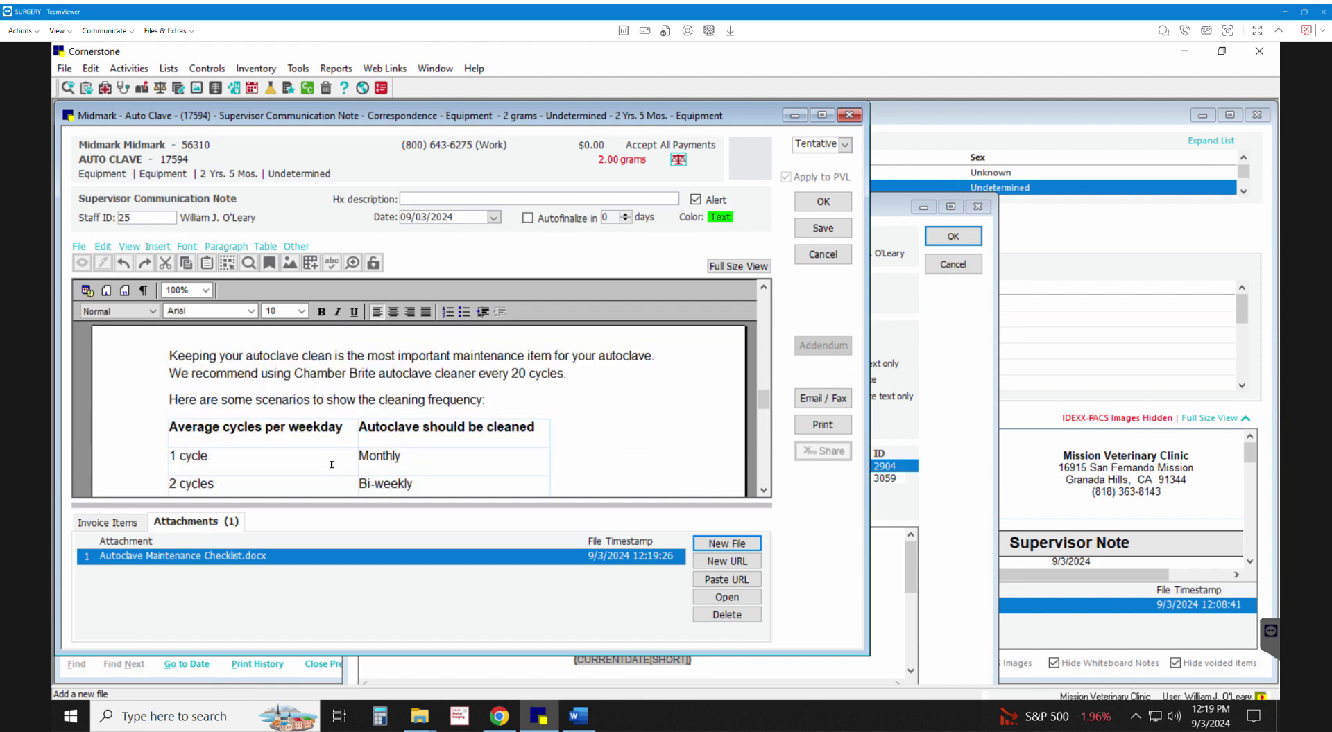
# Save the checklist note and create another Supervisor Communication Note for Auto Clave from the selected template.
pyautogui.click(835, 208)
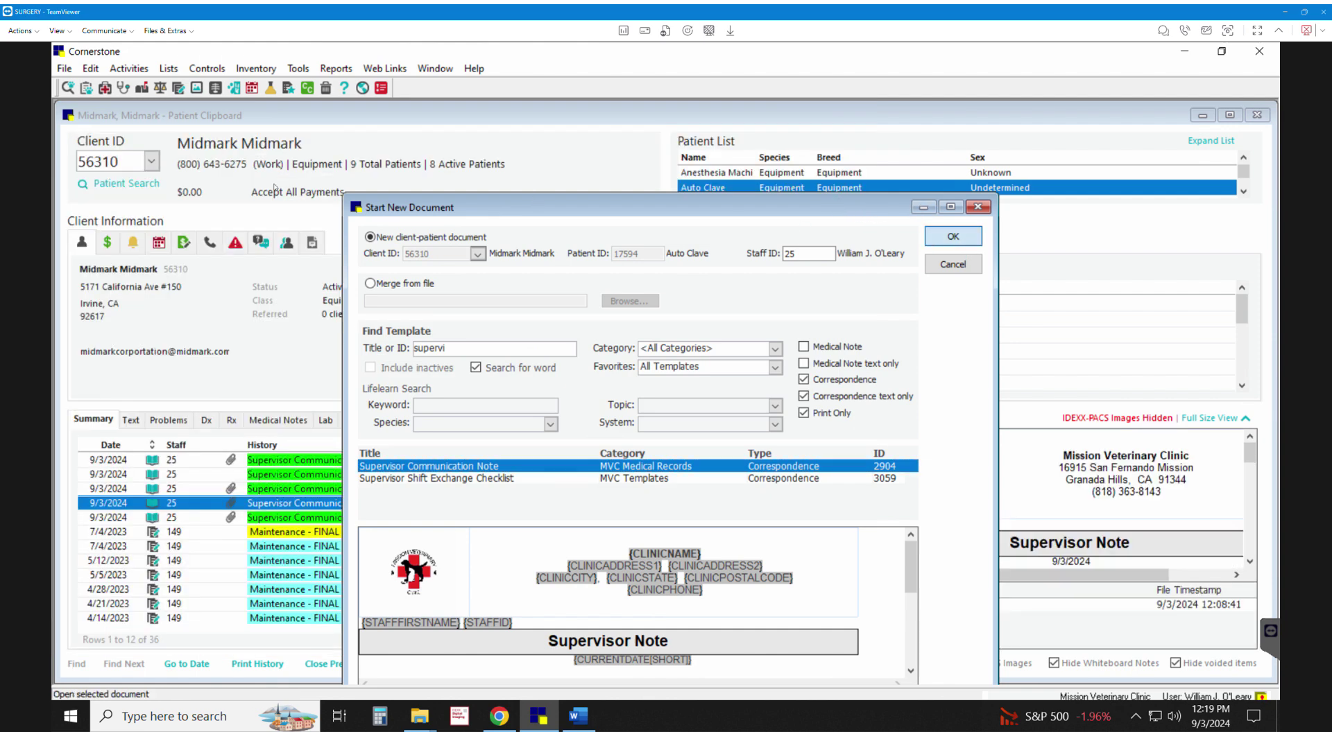
pyautogui.press('Return')
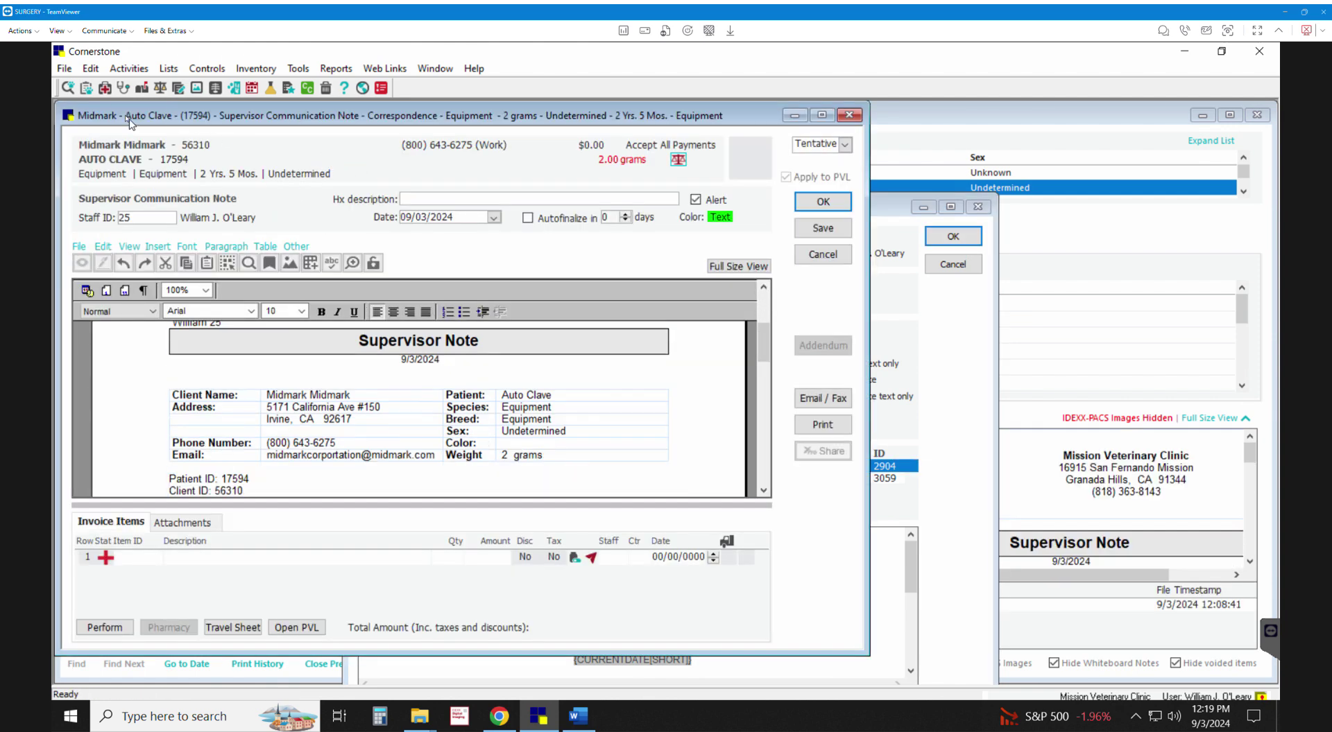
# Open the Daily Planner, view its Call Backs list, and close the planner.
pyautogui.click(105, 88)
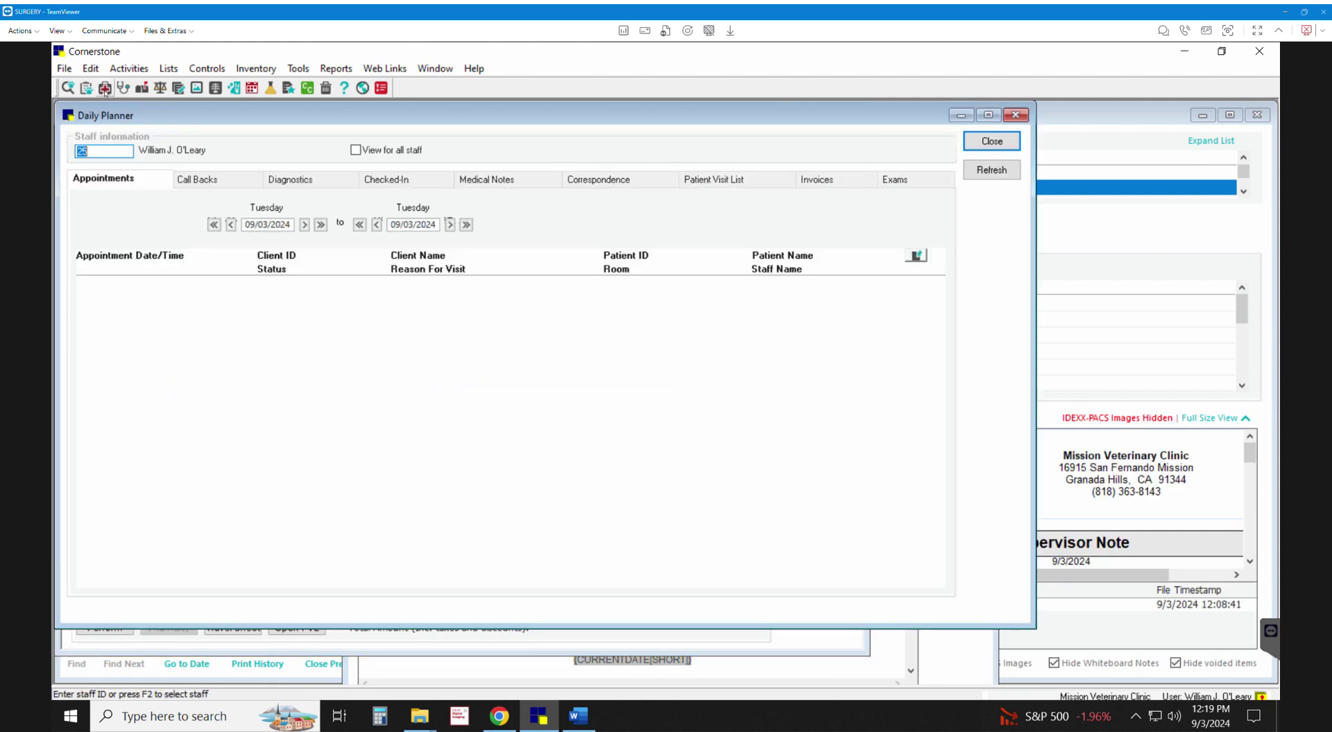
pyautogui.click(221, 181)
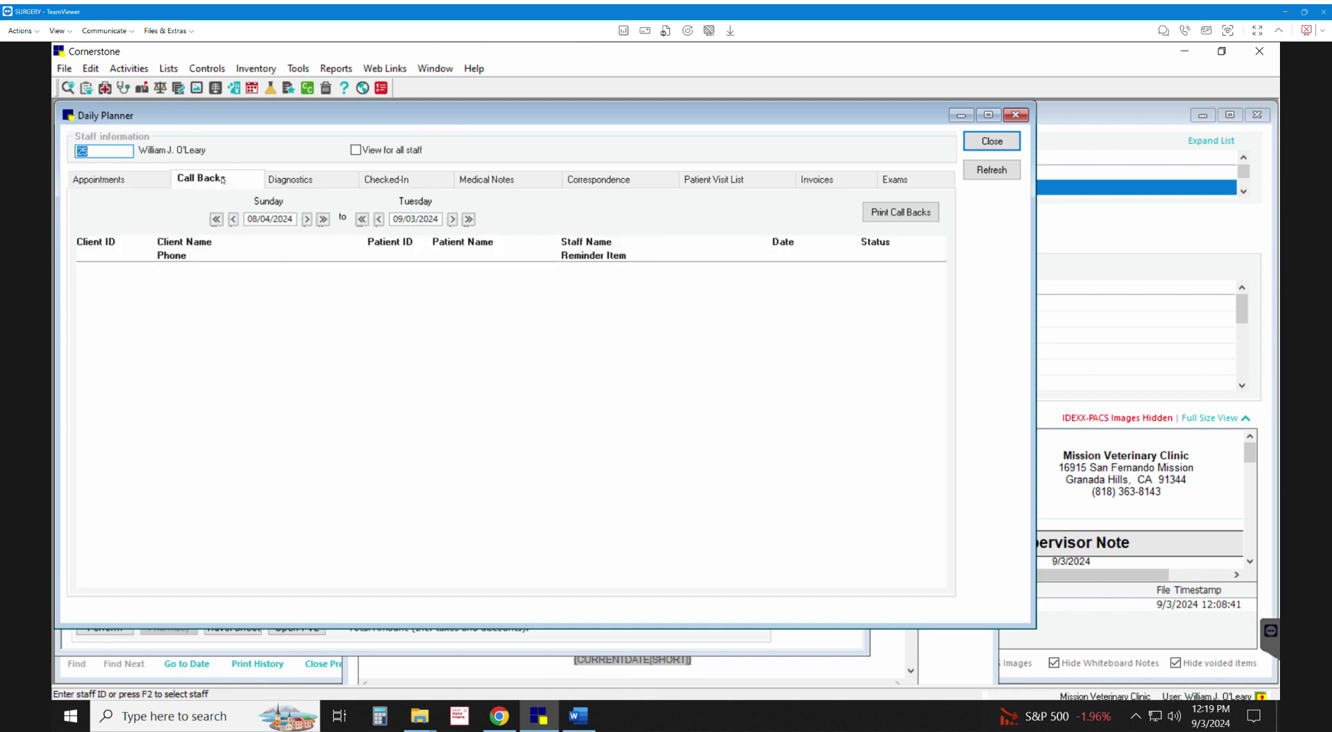
pyautogui.click(1015, 115)
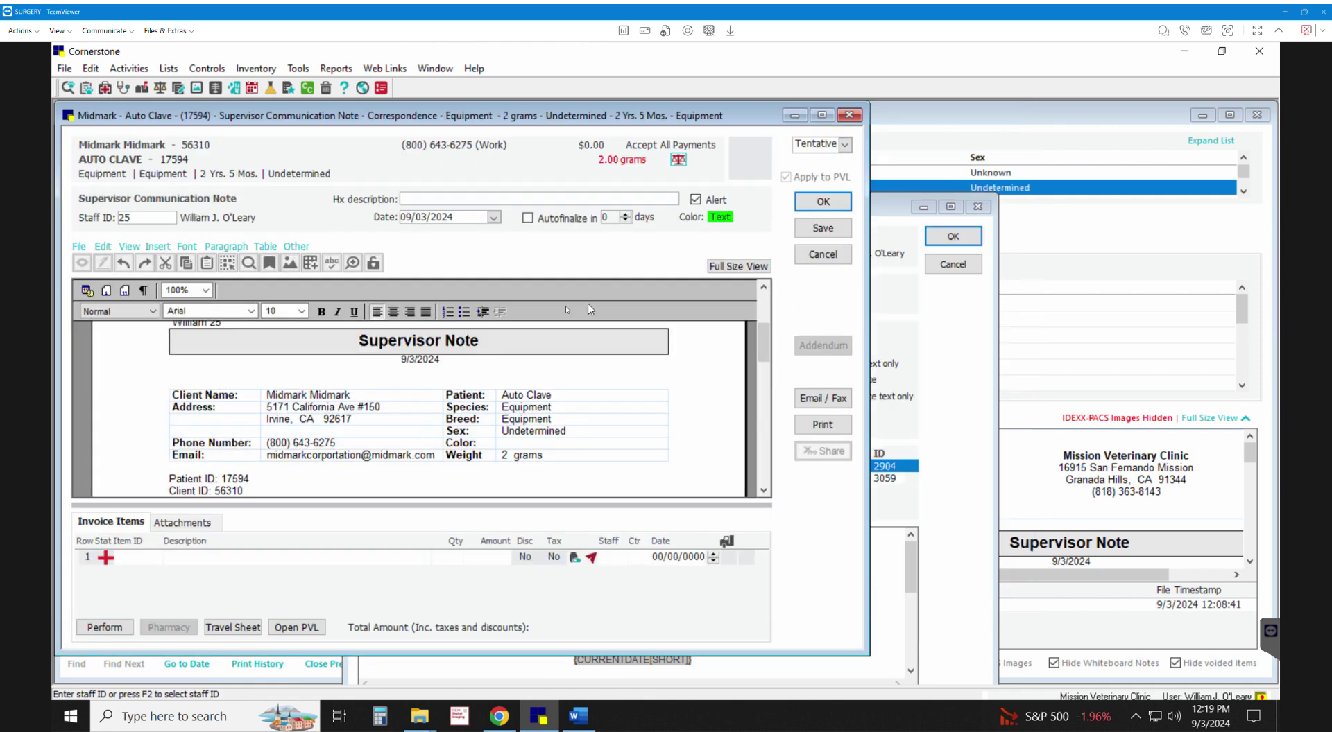
# Save the new Supervisor Communication Note and close the Start New Document window.
pyautogui.click(823, 202)
pyautogui.click(977, 207)
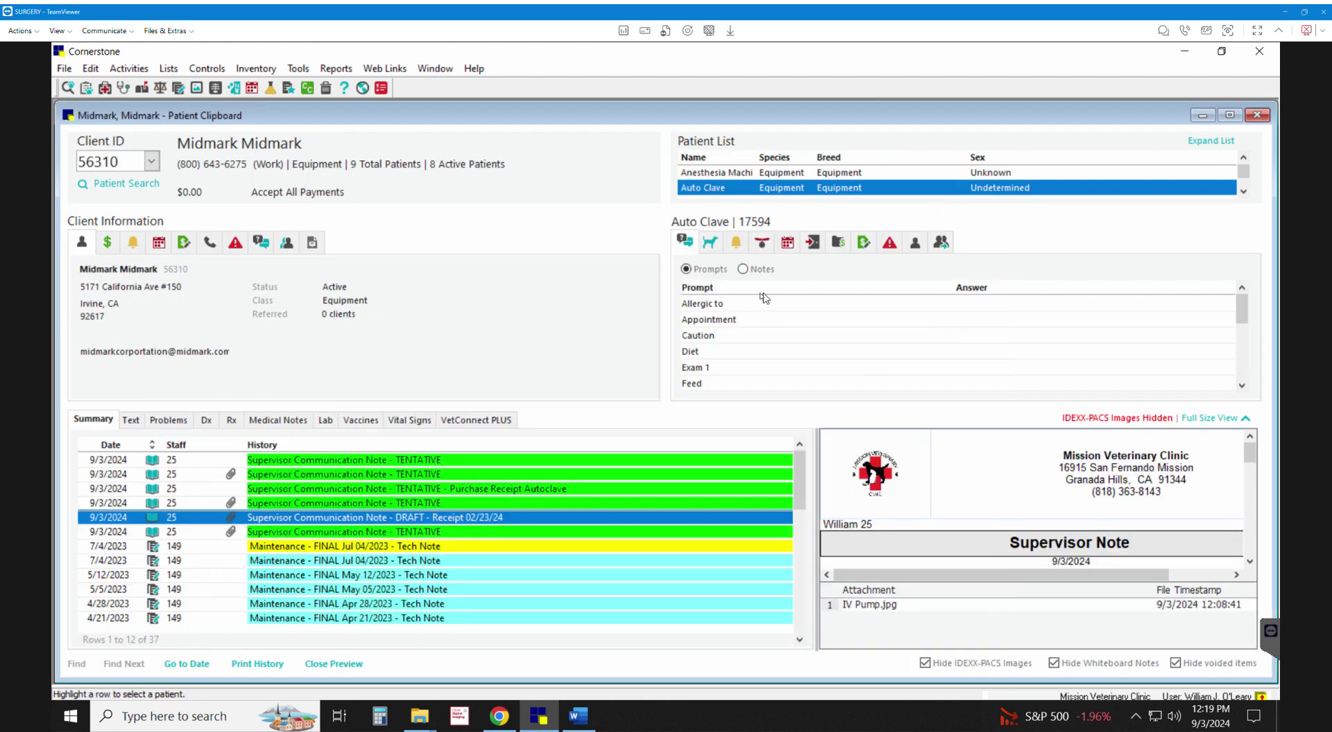
# Open Auto Clave's patient reminders and add the Call Back item to its call backs, searching the invoice items for "call".
pyautogui.click(739, 245)
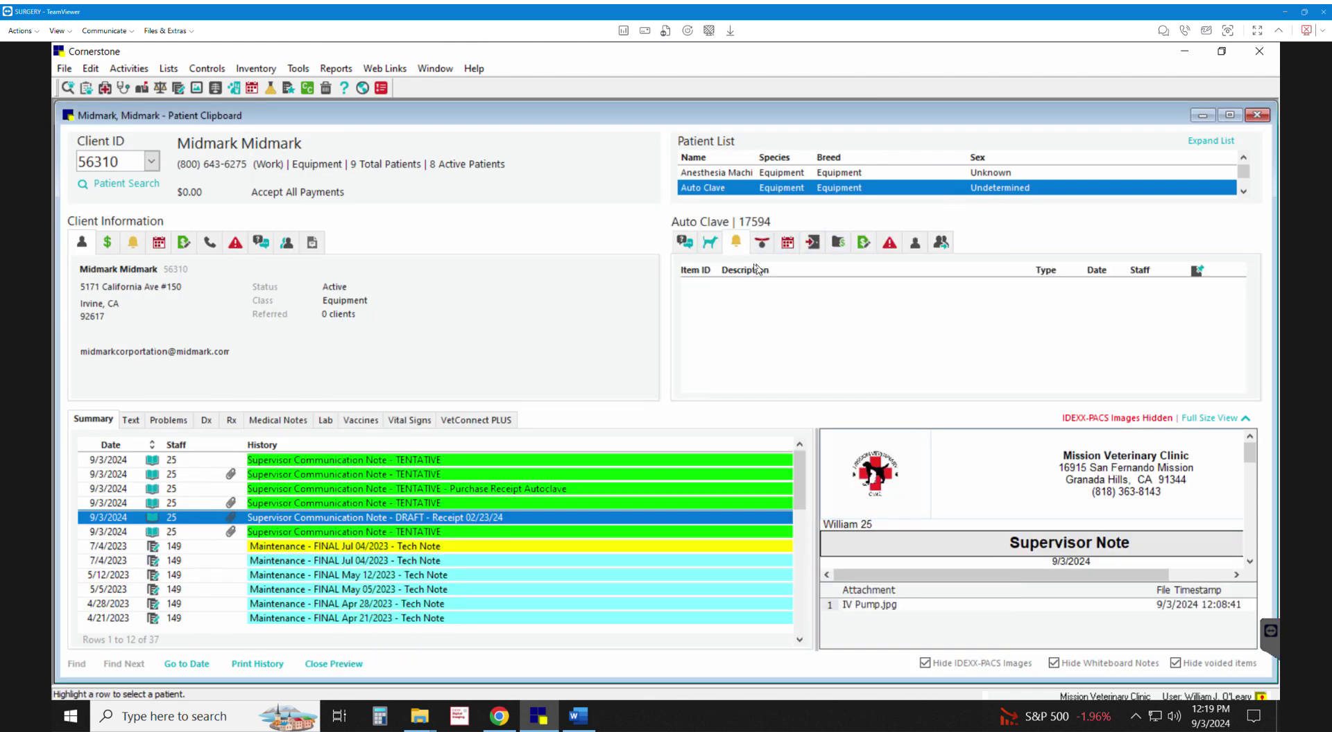
pyautogui.doubleClick(755, 286)
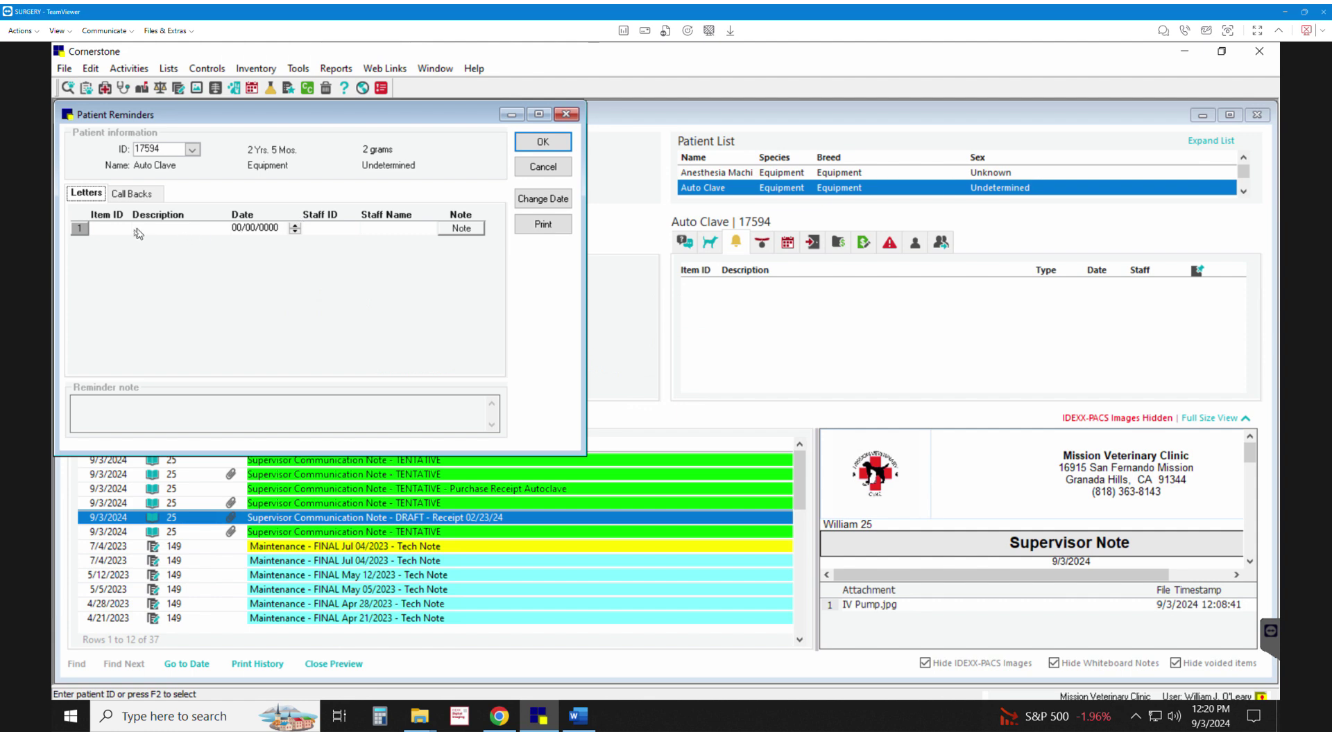
pyautogui.click(135, 193)
pyautogui.doubleClick(138, 228)
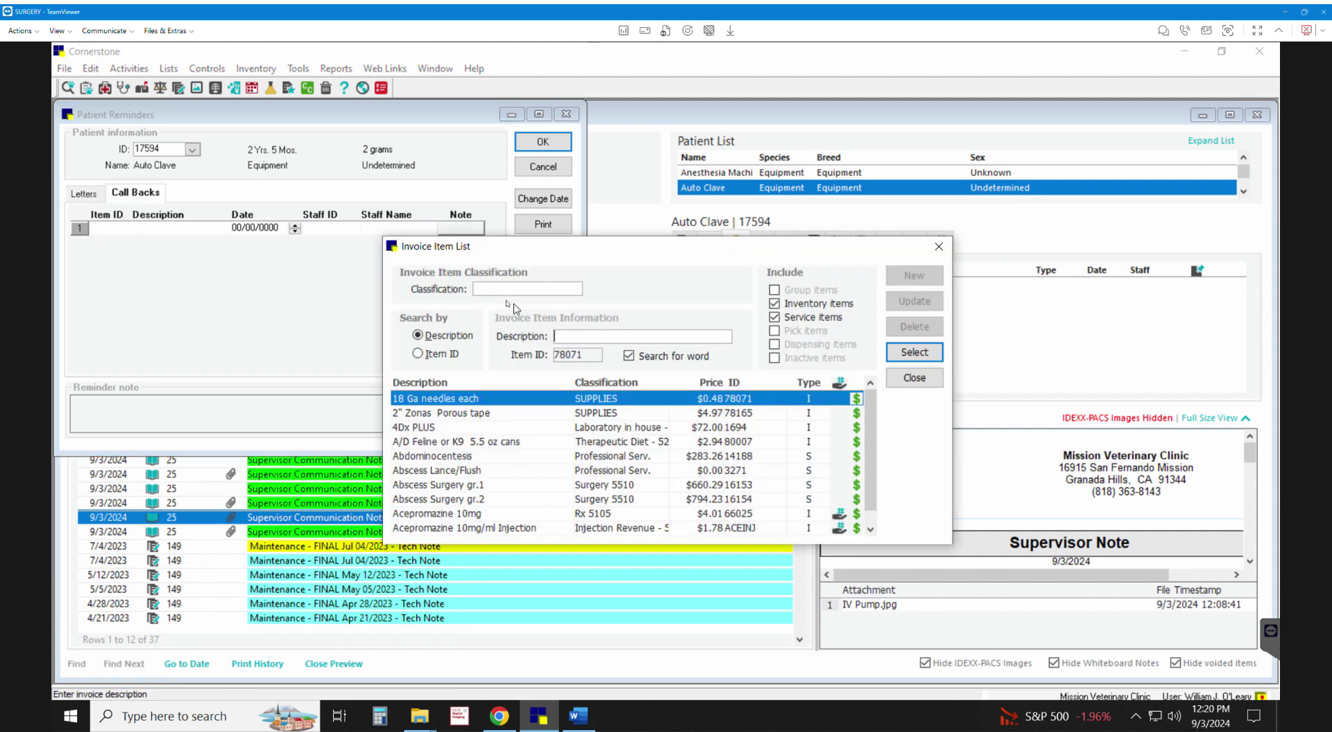
pyautogui.write('call')
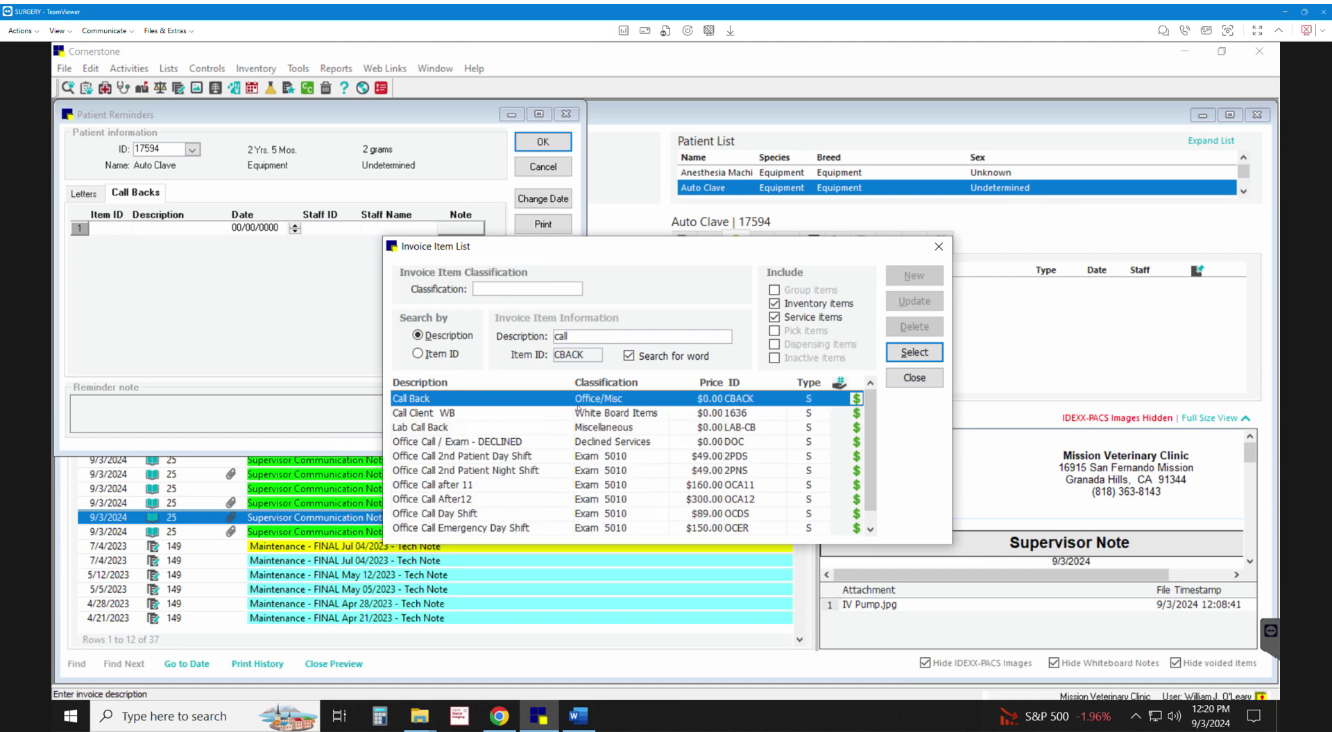
pyautogui.press('Tab')
pyautogui.doubleClick(624, 403)
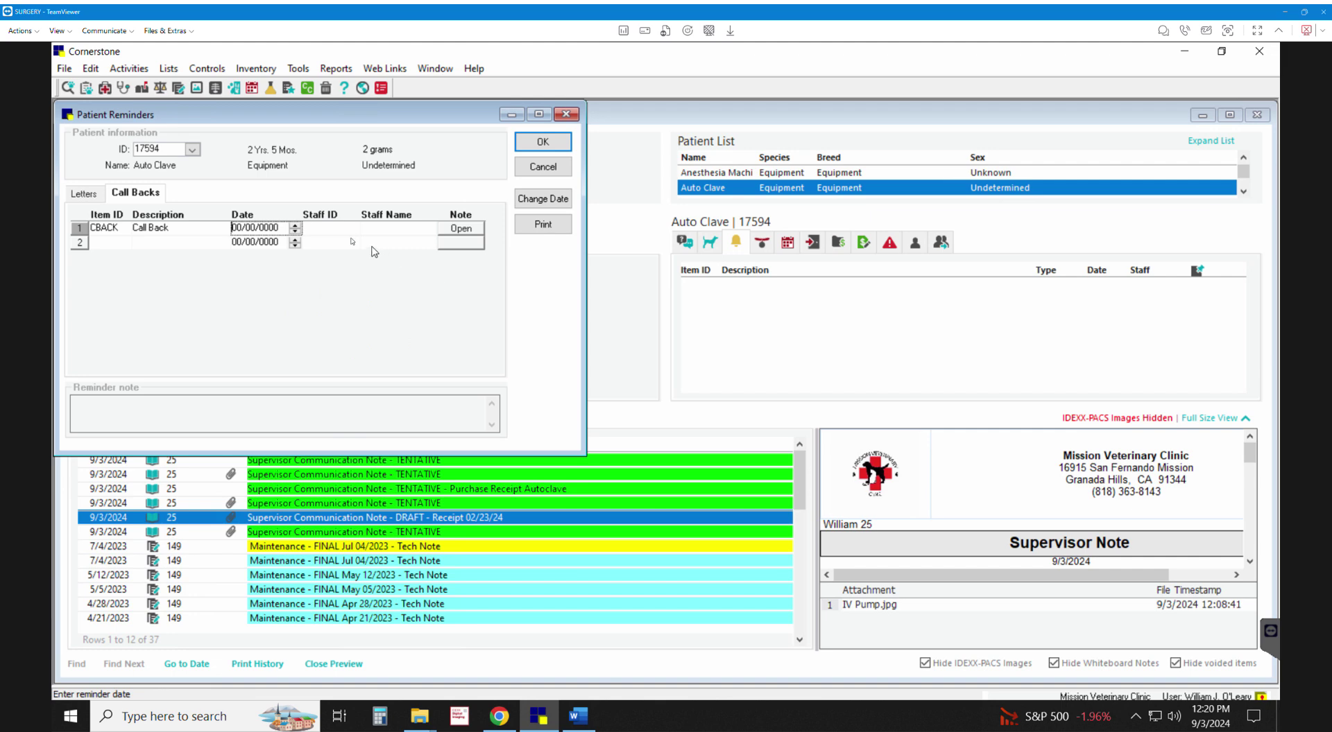
# Set the call back's date to 10/03/2024 and assign it to the staff ID.
pyautogui.doubleClick(282, 232)
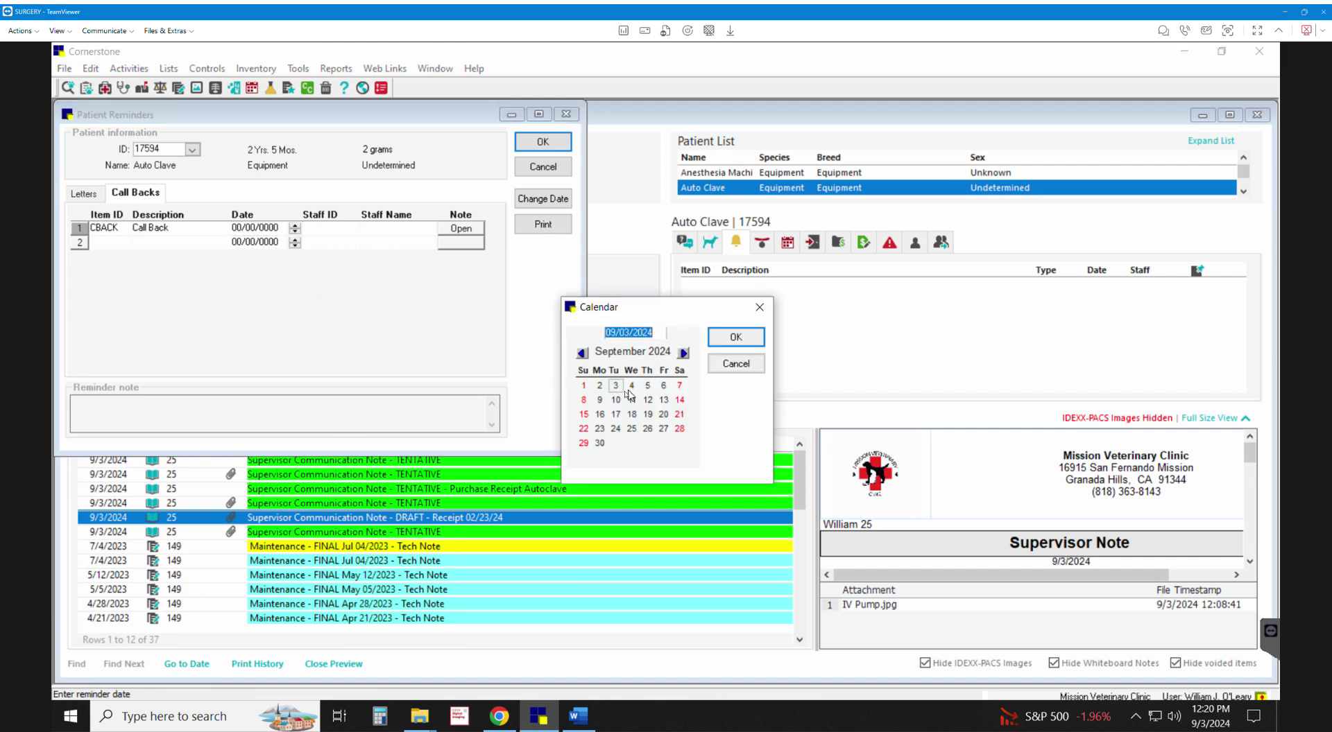
pyautogui.click(683, 353)
pyautogui.doubleClick(647, 385)
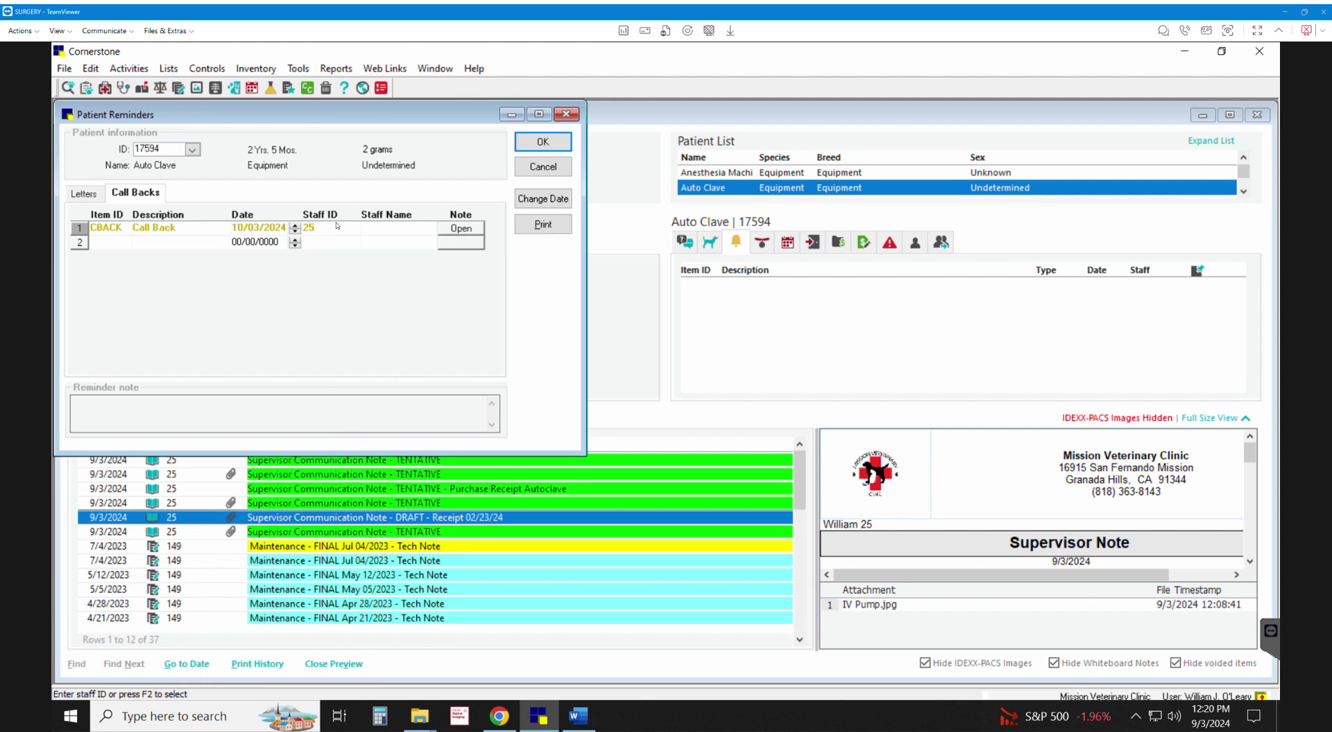
# Add a call back note with the staff ID and the text "Perform Monthly Maintenance on autoclave", and save the reminder.
pyautogui.click(462, 230)
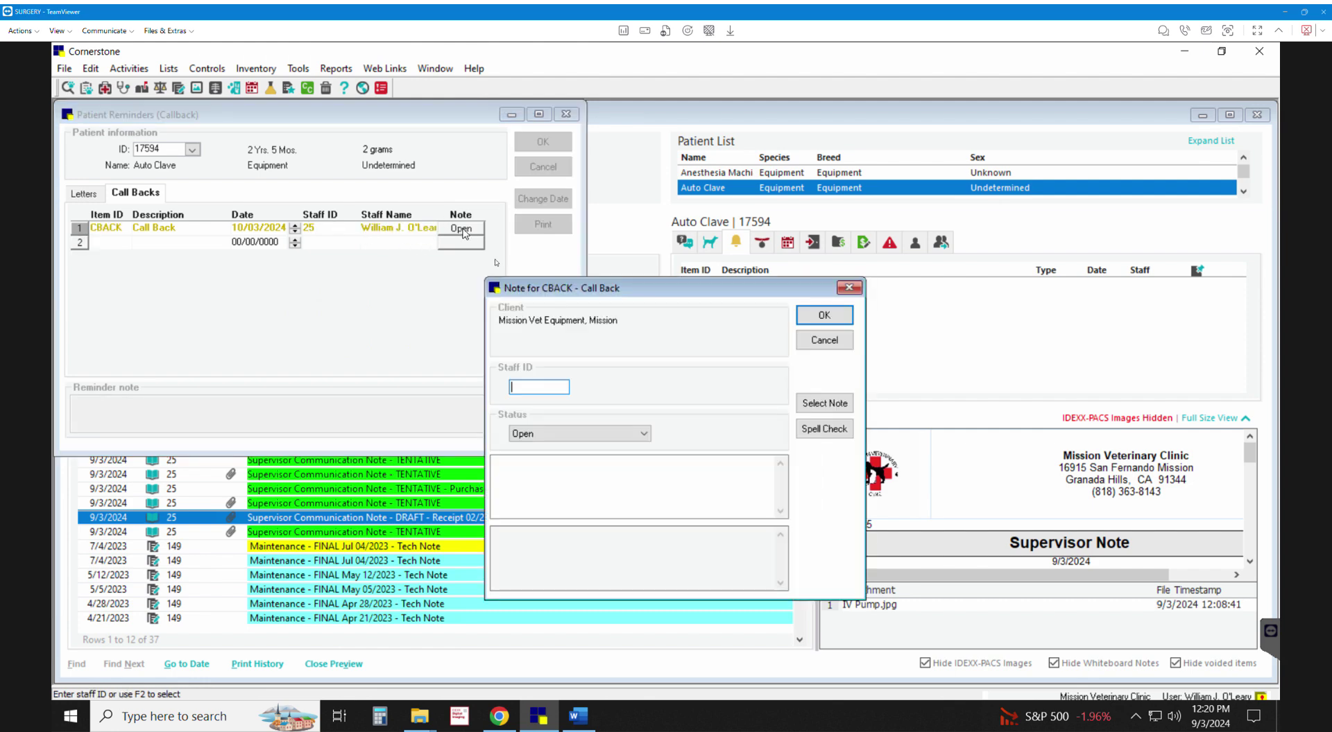
pyautogui.write('25')
pyautogui.press('Tab')
pyautogui.click(520, 461)
pyautogui.write('Mo')
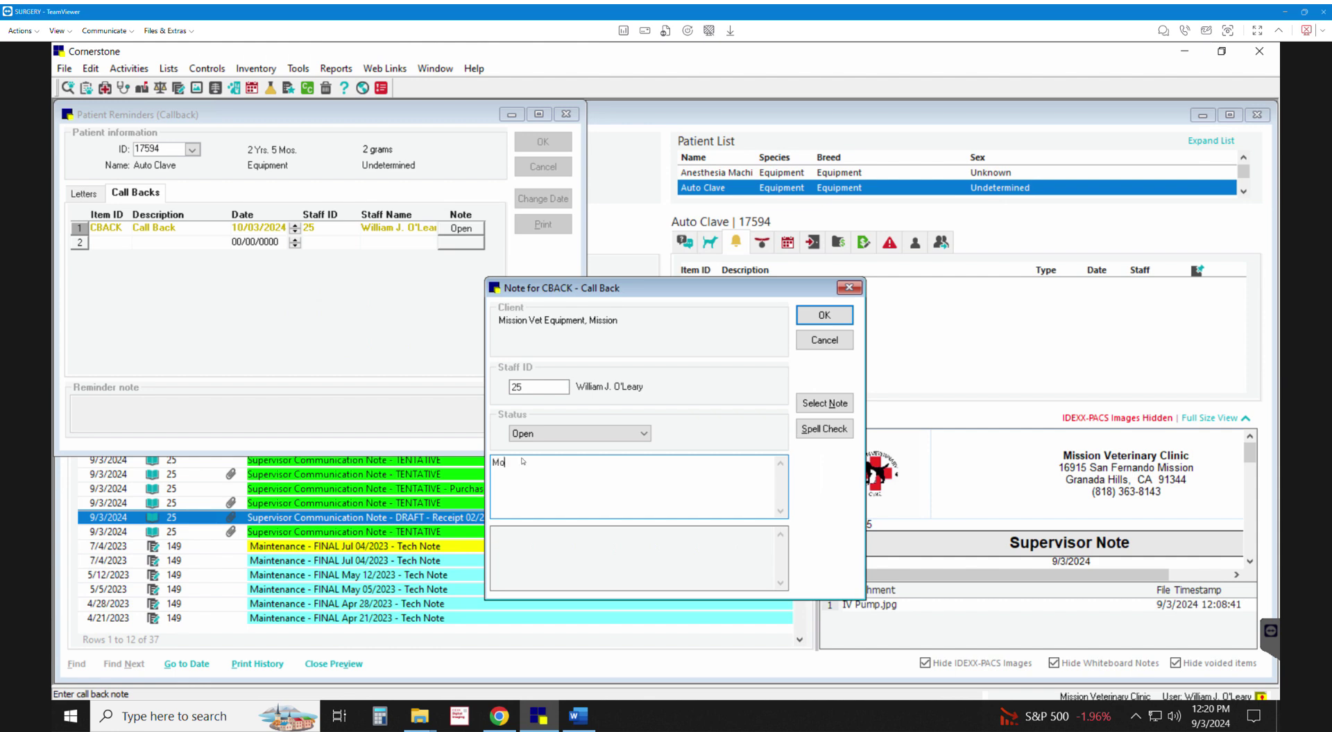
pyautogui.write('nt')
pyautogui.press('BackSpace')
pyautogui.press('BackSpace')
pyautogui.press('BackSpace')
pyautogui.press('BackSpace')
pyautogui.write('Perform Monthly Maintenance on aug')
pyautogui.press('BackSpace')
pyautogui.write('tov')
pyautogui.write('lavew')
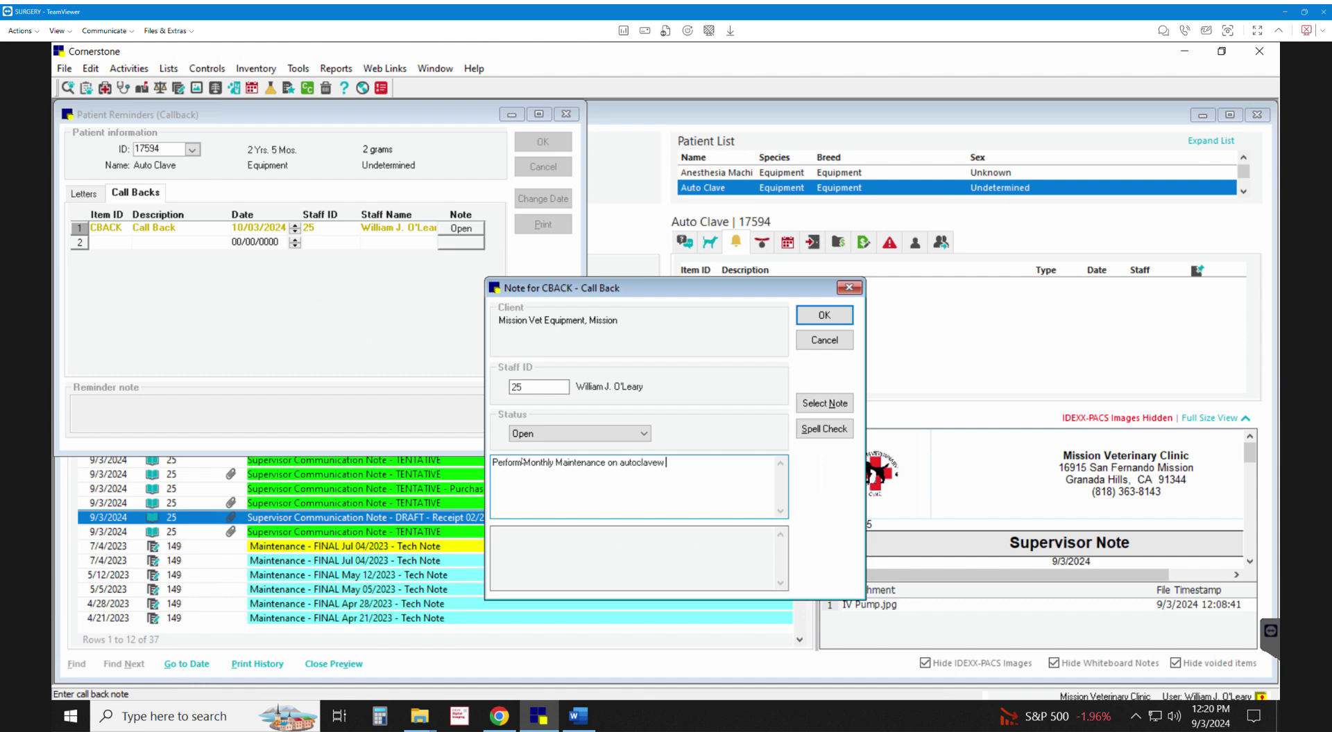
pyautogui.press('BackSpace')
pyautogui.press('BackSpace')
pyautogui.click(822, 317)
pyautogui.click(557, 147)
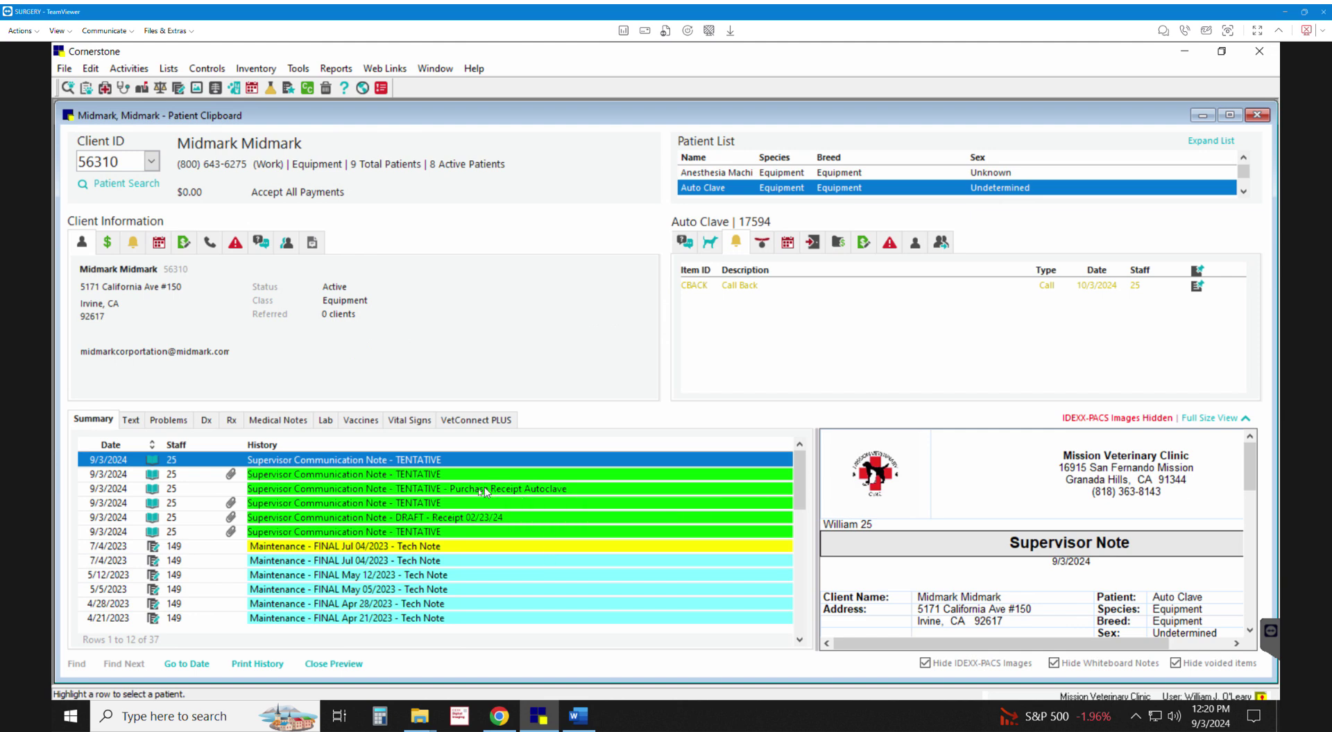
# Open the lower of the two 7/4/2023 Maintenance tech notes in Auto Clave's history, read its maintenance entries, and close it.
pyautogui.scroll(-1, 452, 561)
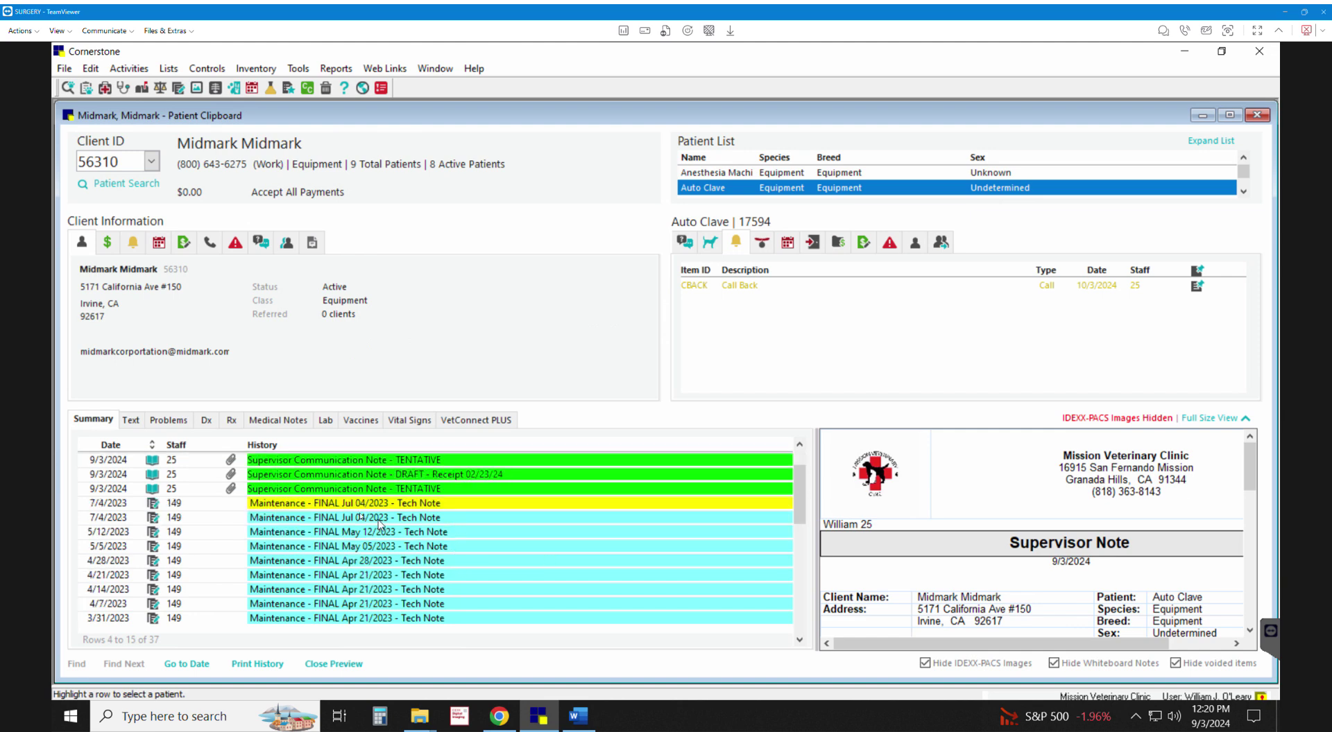
pyautogui.click(325, 518)
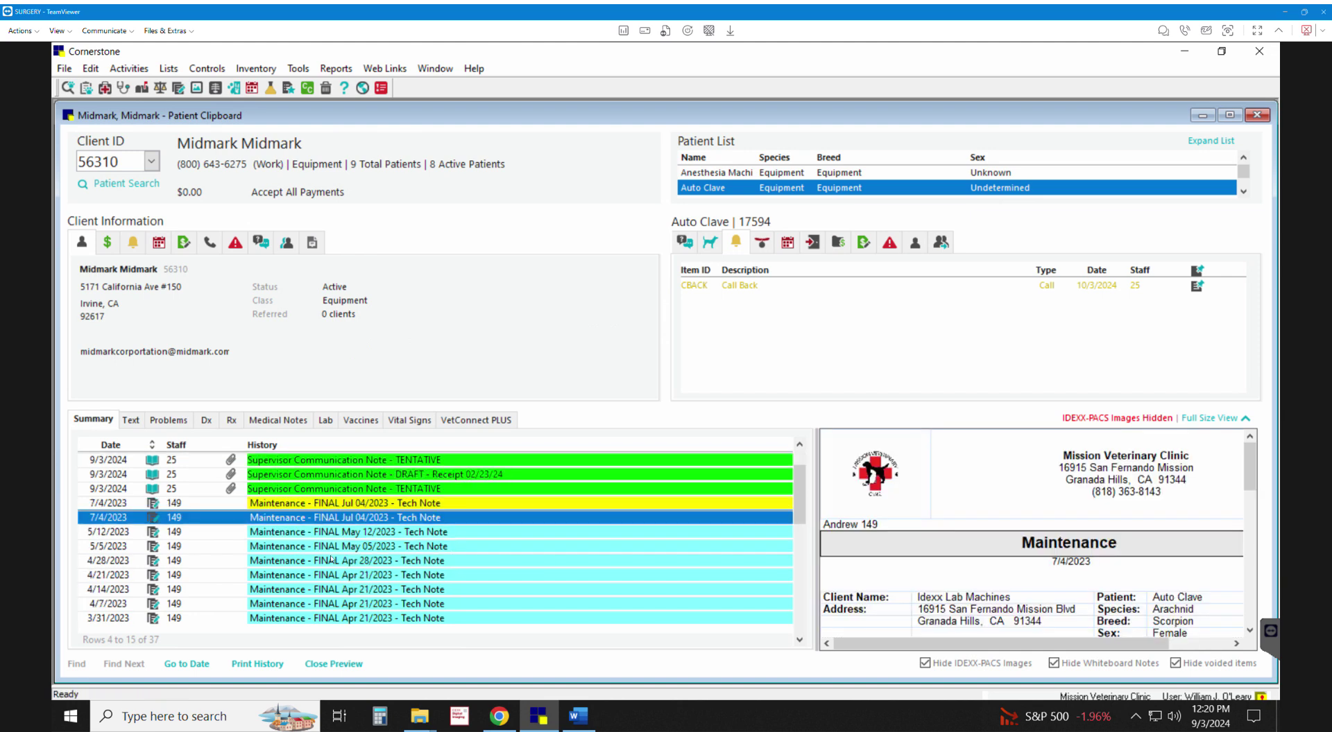
pyautogui.doubleClick(363, 522)
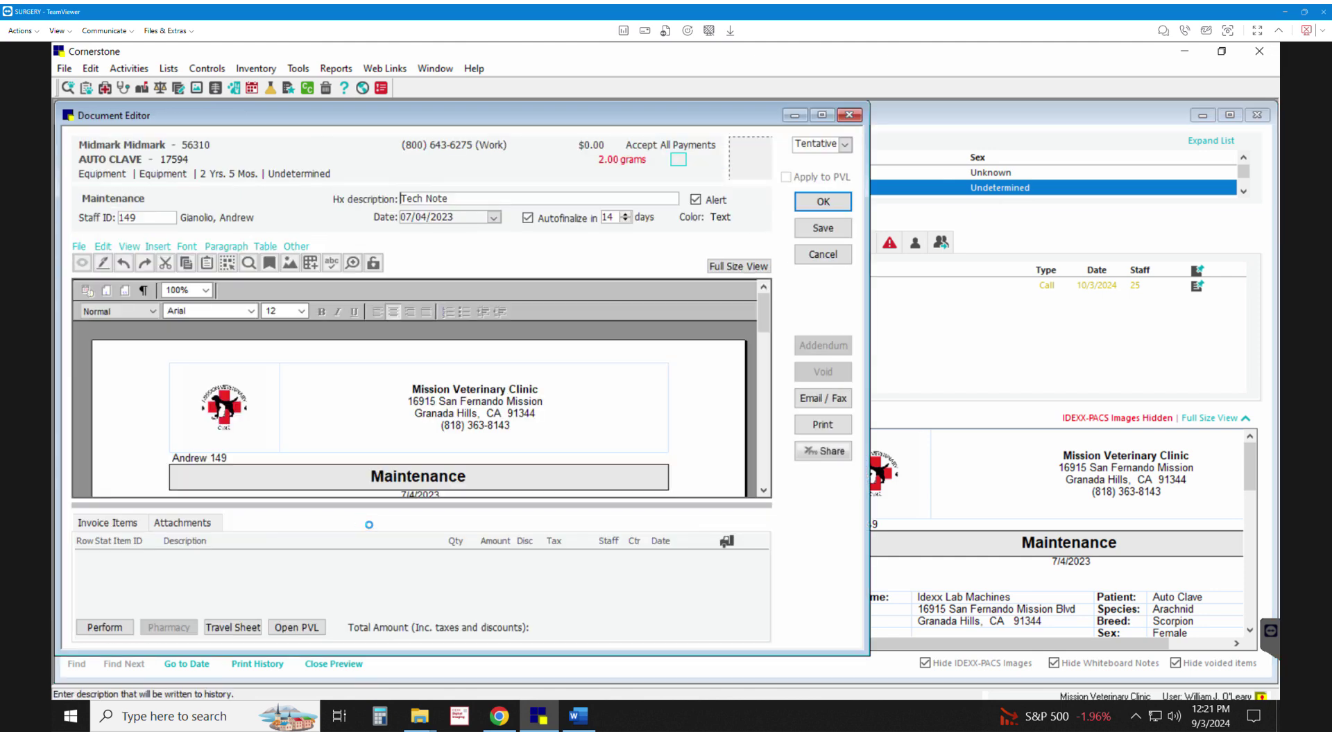
pyautogui.scroll(-3, 196, 463)
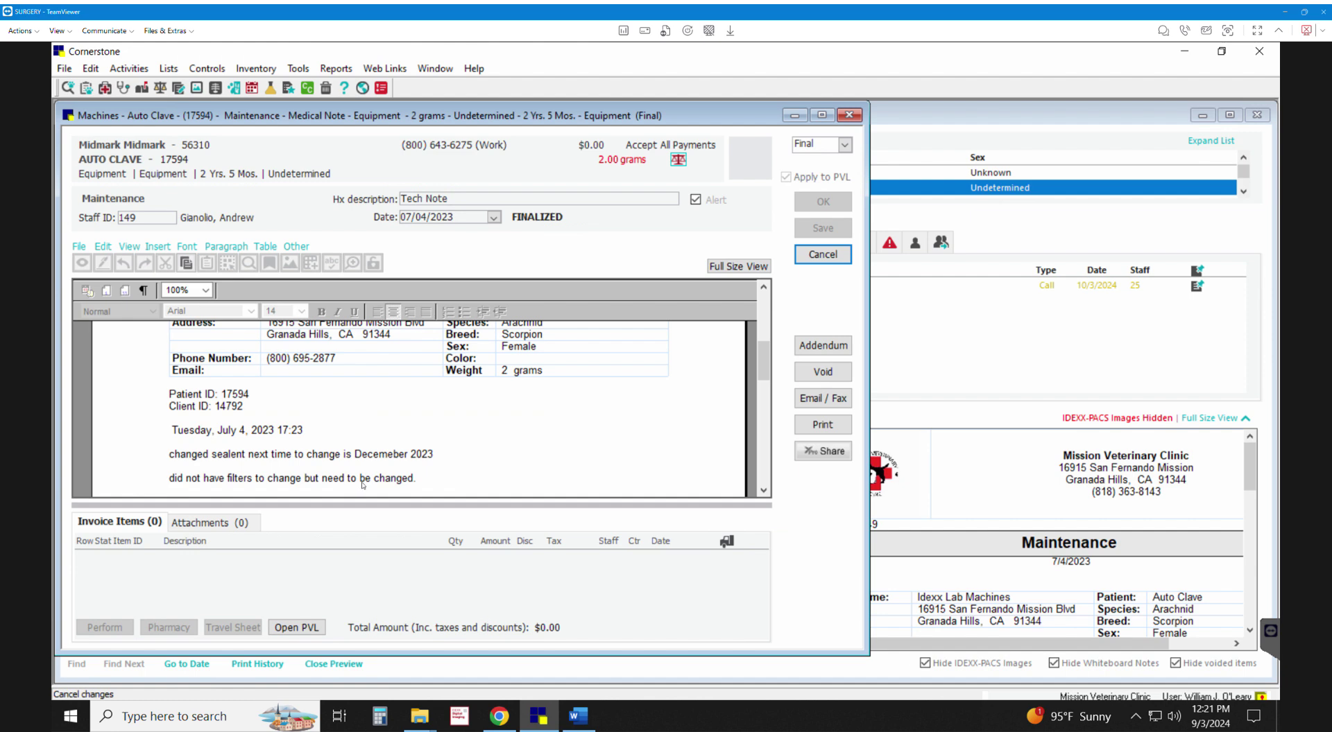
pyautogui.scroll(-3, 360, 484)
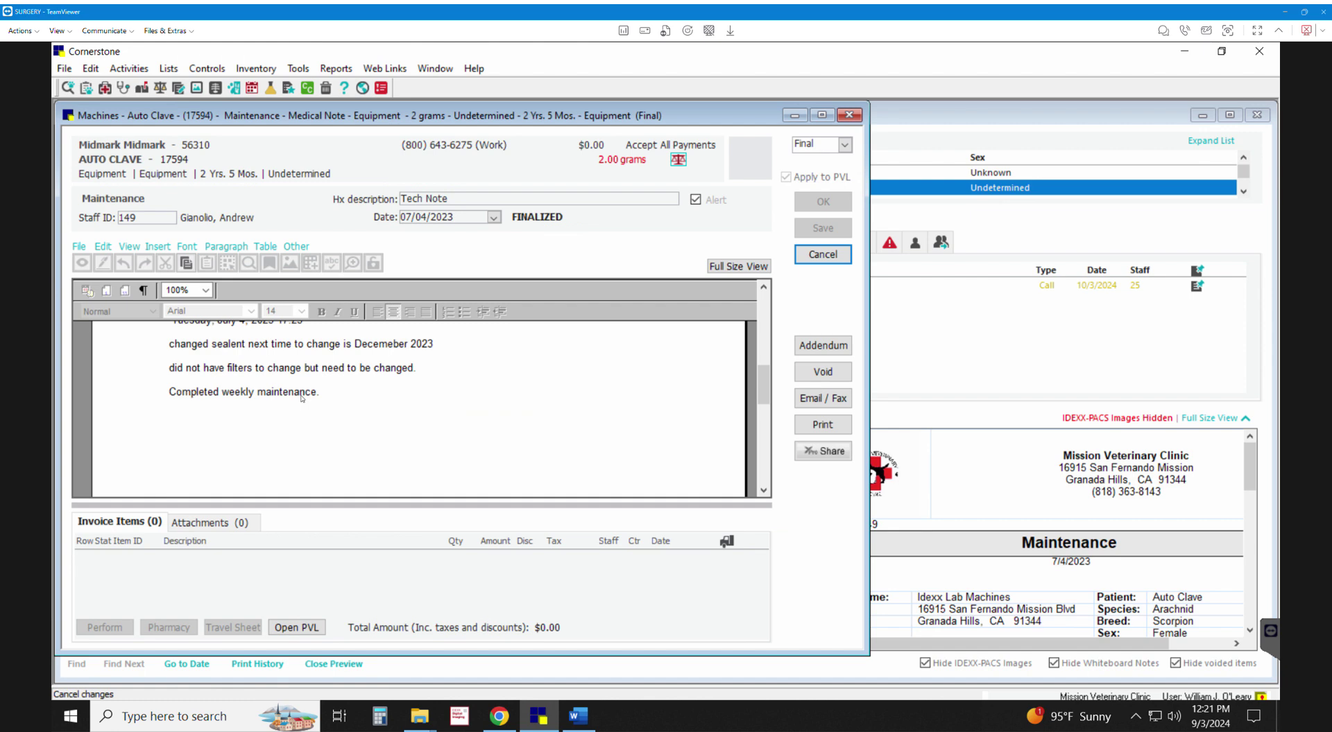
pyautogui.click(850, 114)
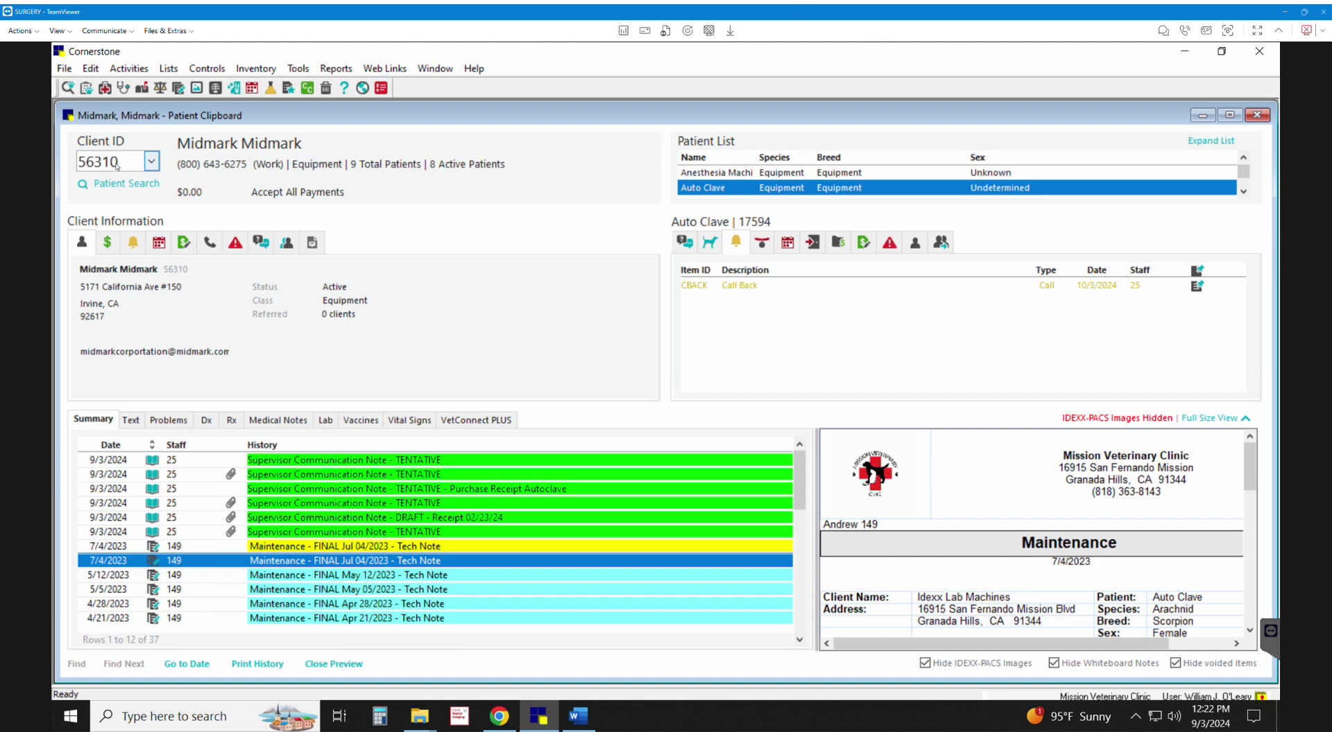
# Search the client list by first name for "idexx", open the Idexx Lab Machines client and dismiss the Cardio Pet patient alerts.
pyautogui.click(151, 161)
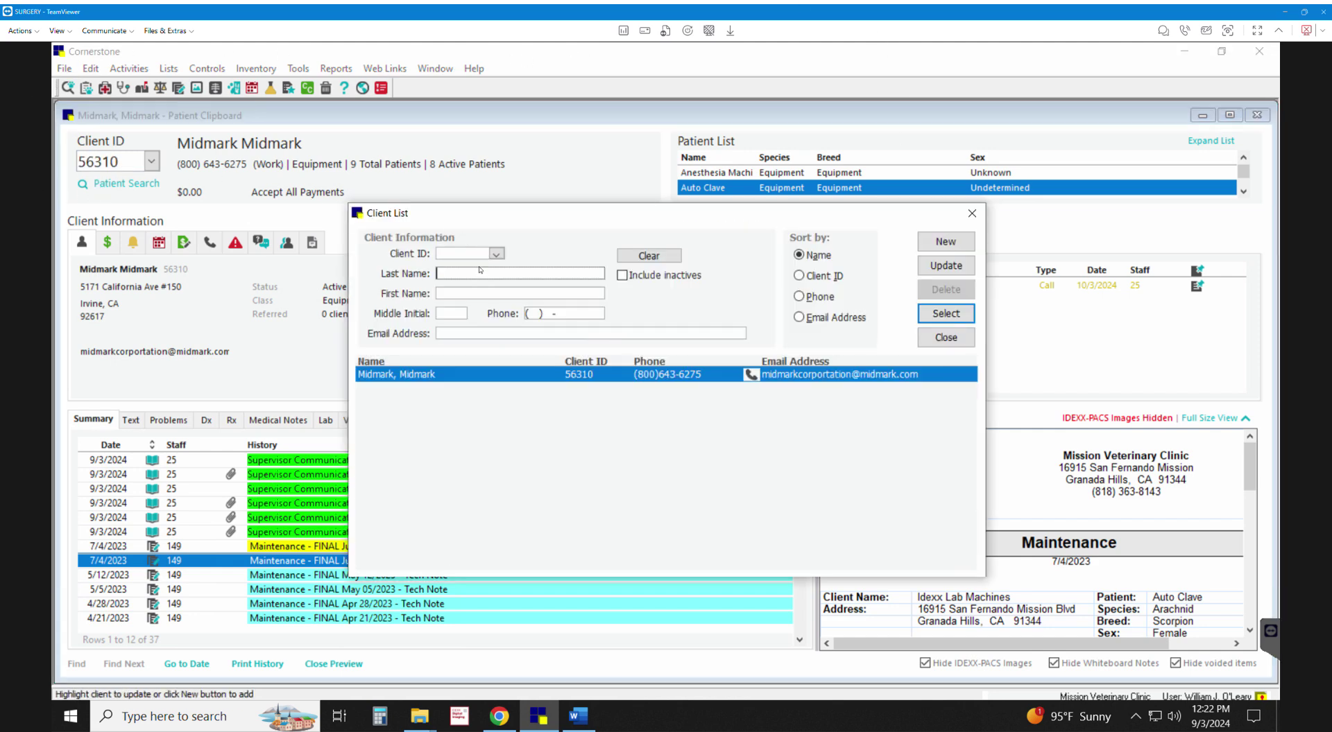
pyautogui.write('idexx')
pyautogui.moveTo(459, 274); pyautogui.dragTo(422, 277)
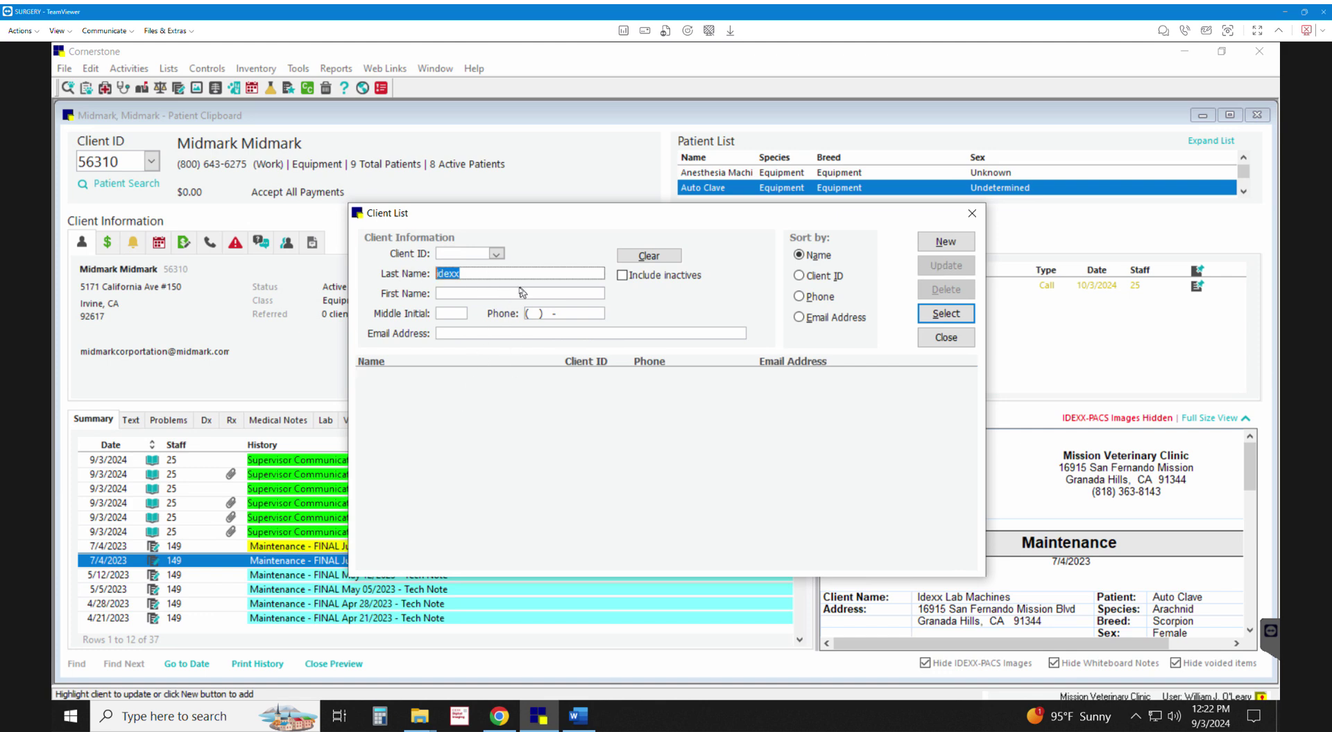
pyautogui.press('BackSpace')
pyautogui.click(451, 298)
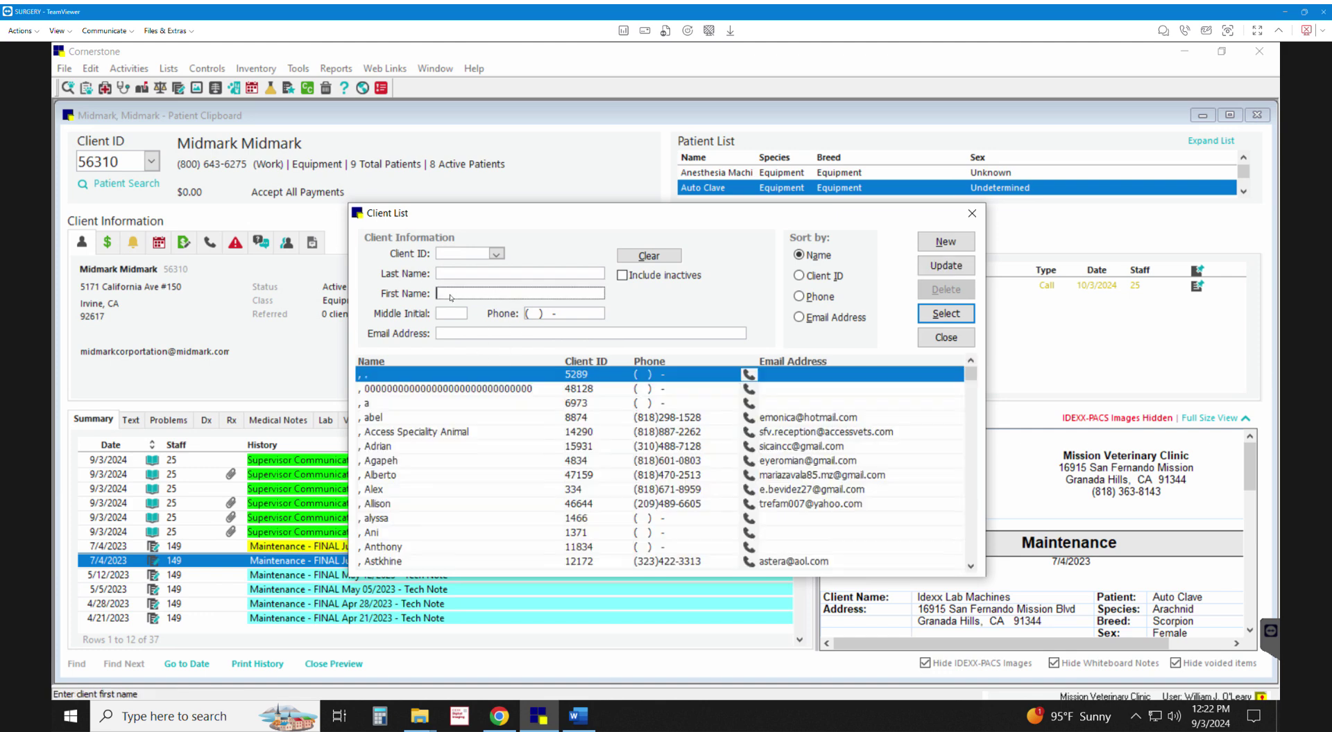
pyautogui.write('idexx')
pyautogui.click(470, 378)
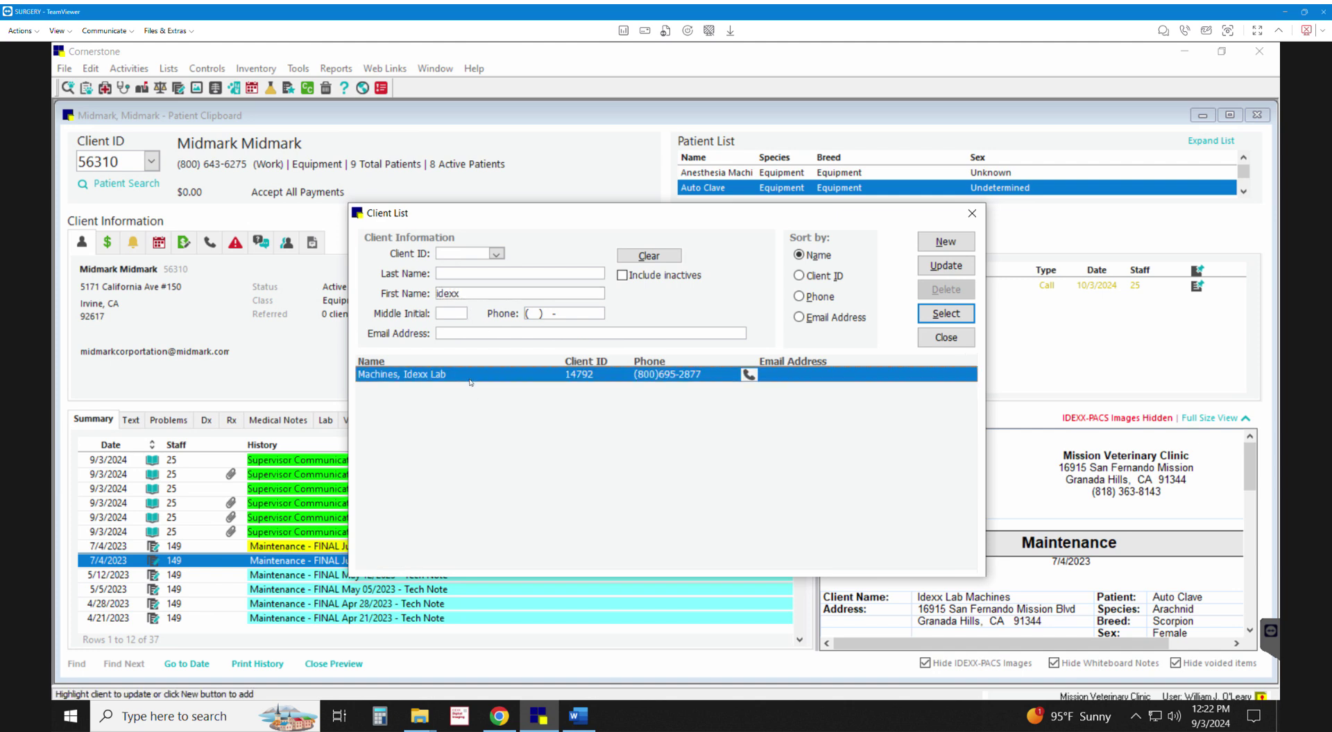
pyautogui.doubleClick(469, 375)
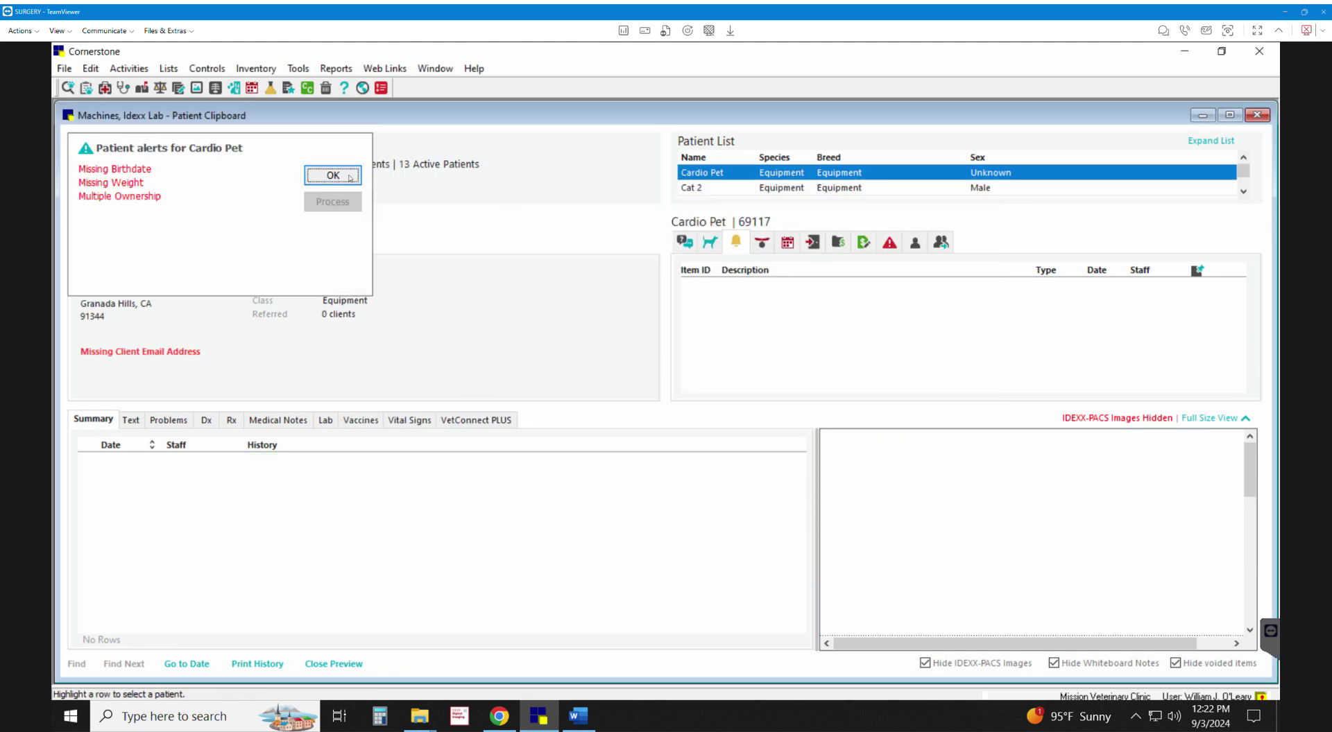
pyautogui.click(350, 178)
pyautogui.click(346, 176)
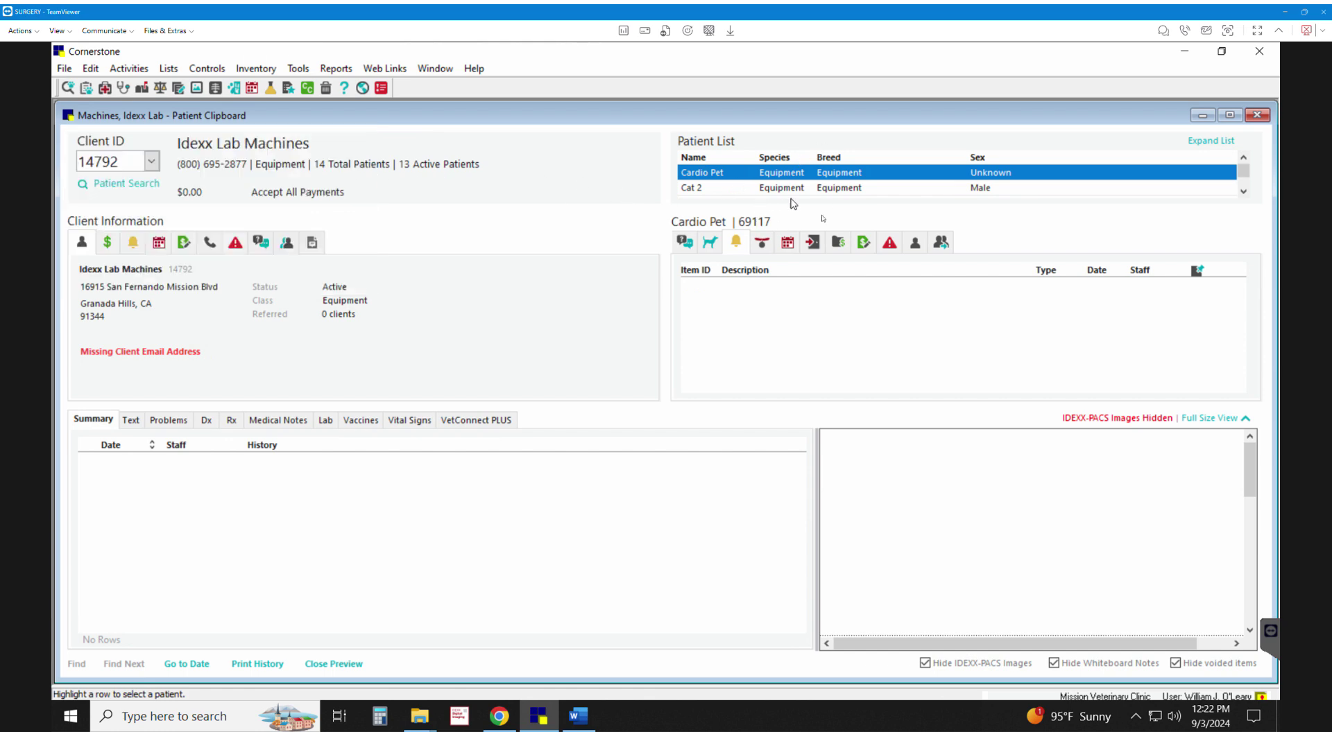
# Search the client list by first name for "waad", open the Waad Appliance Speed Queen Washer and Dryer client and dismiss the Dryer Left alerts.
pyautogui.click(133, 169)
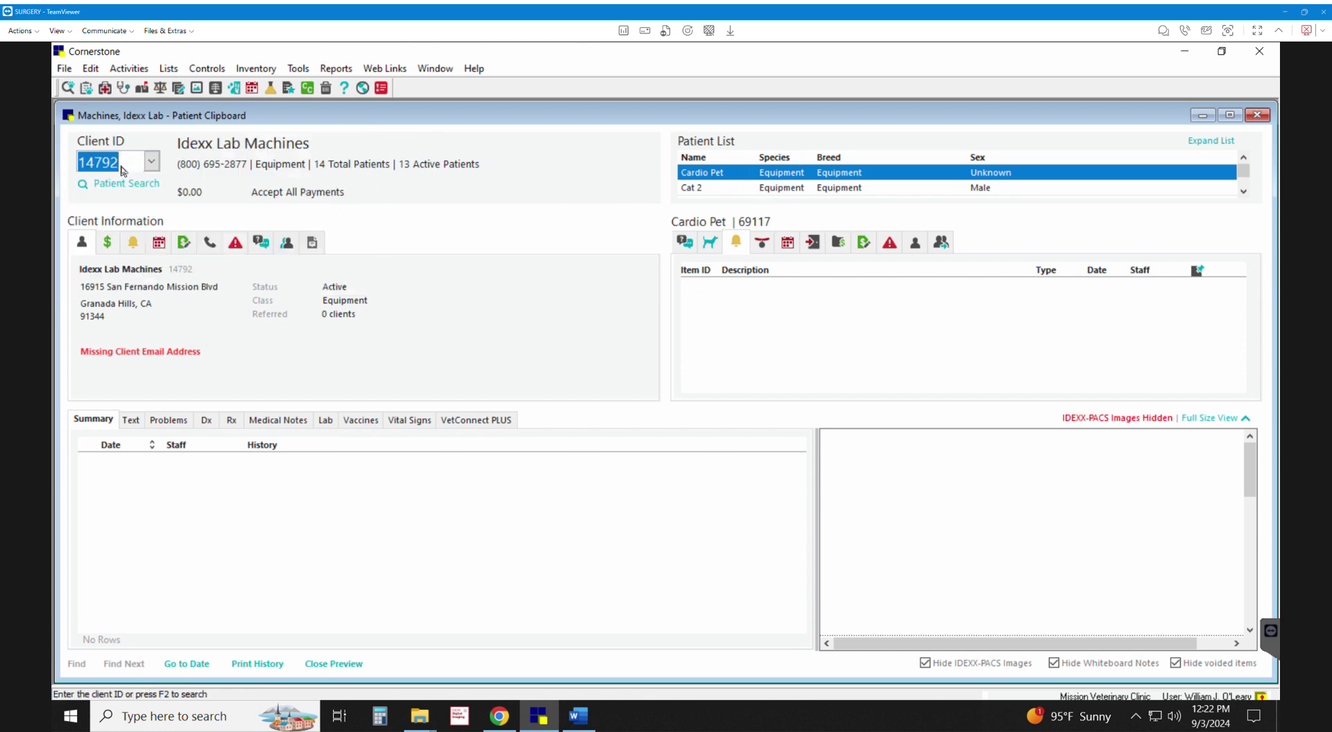
pyautogui.press('F2')
pyautogui.click(457, 294)
pyautogui.write('Waad')
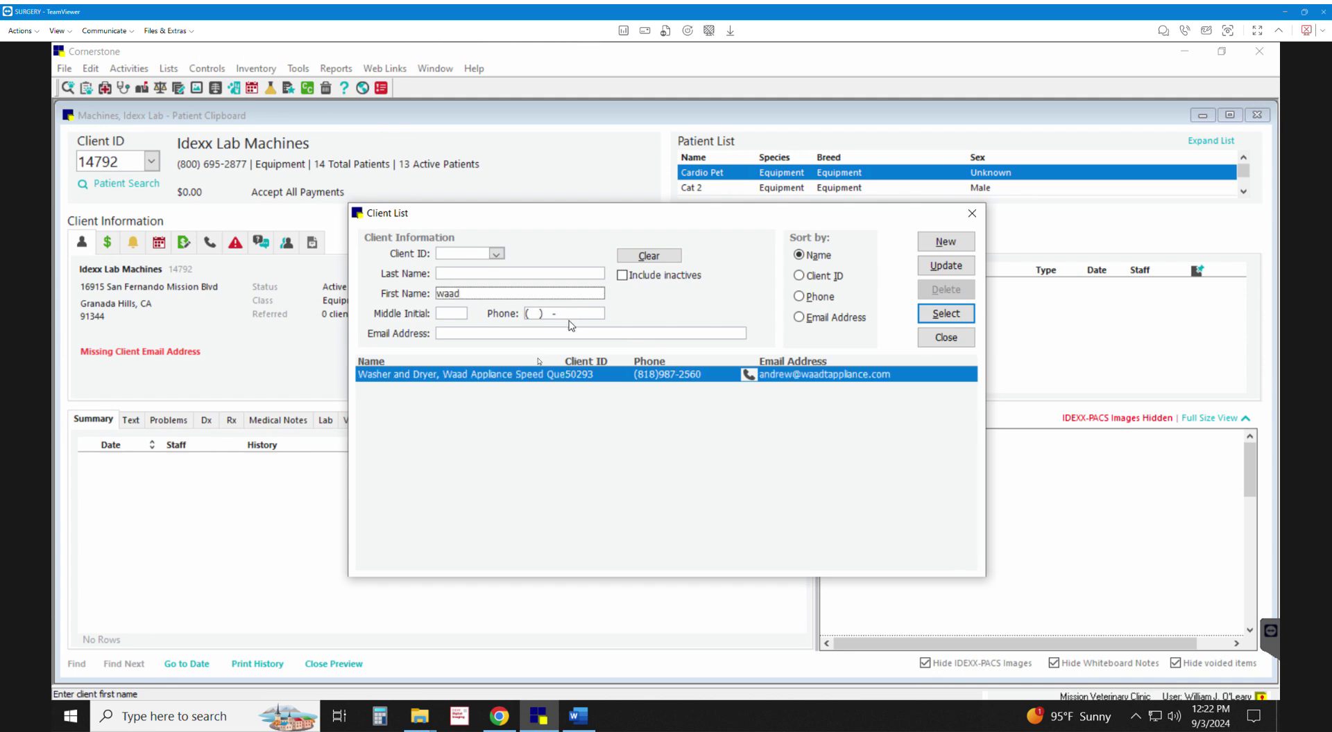
pyautogui.doubleClick(519, 376)
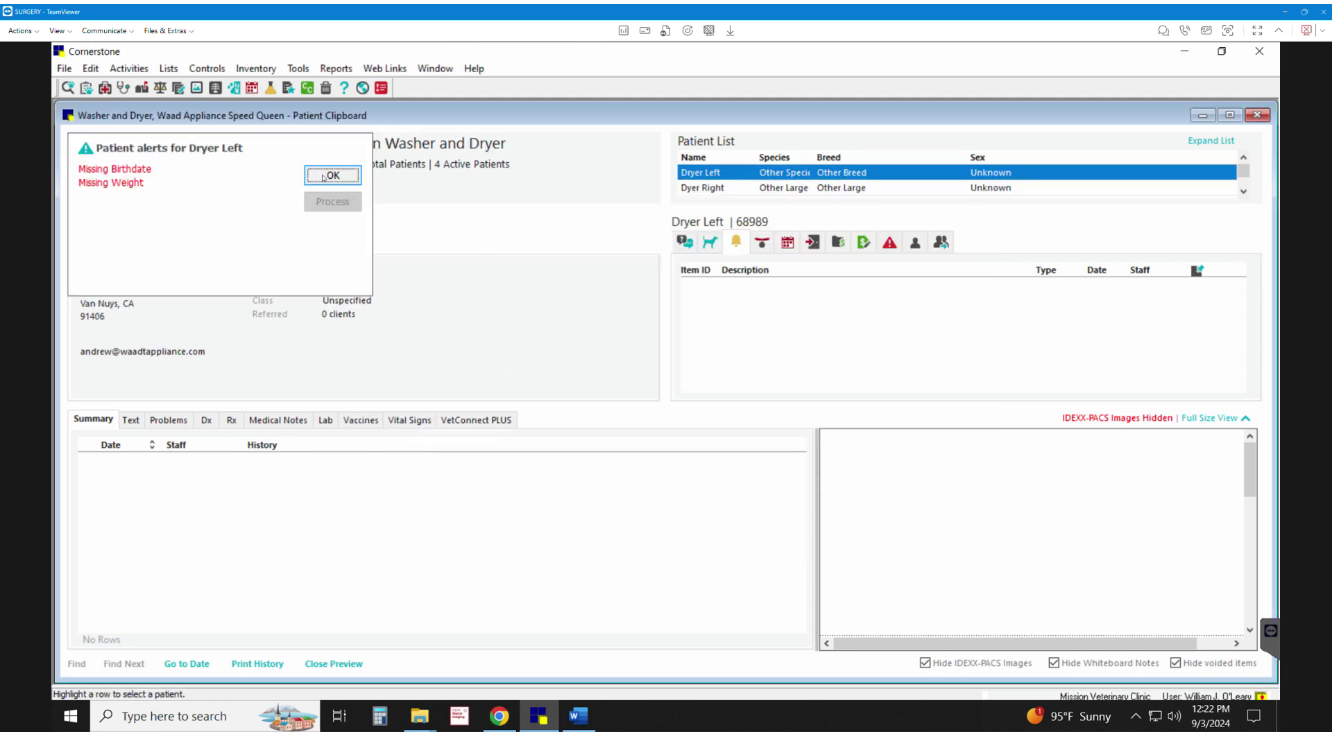
pyautogui.click(333, 175)
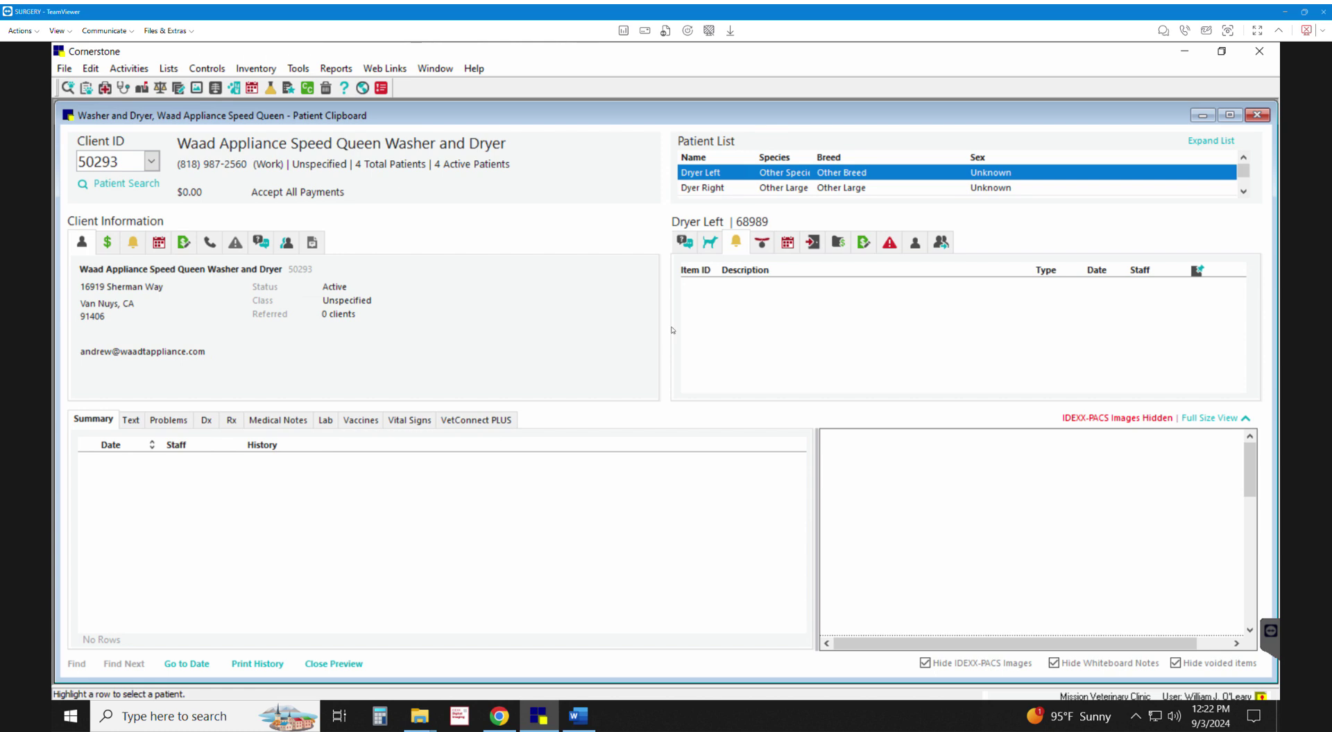